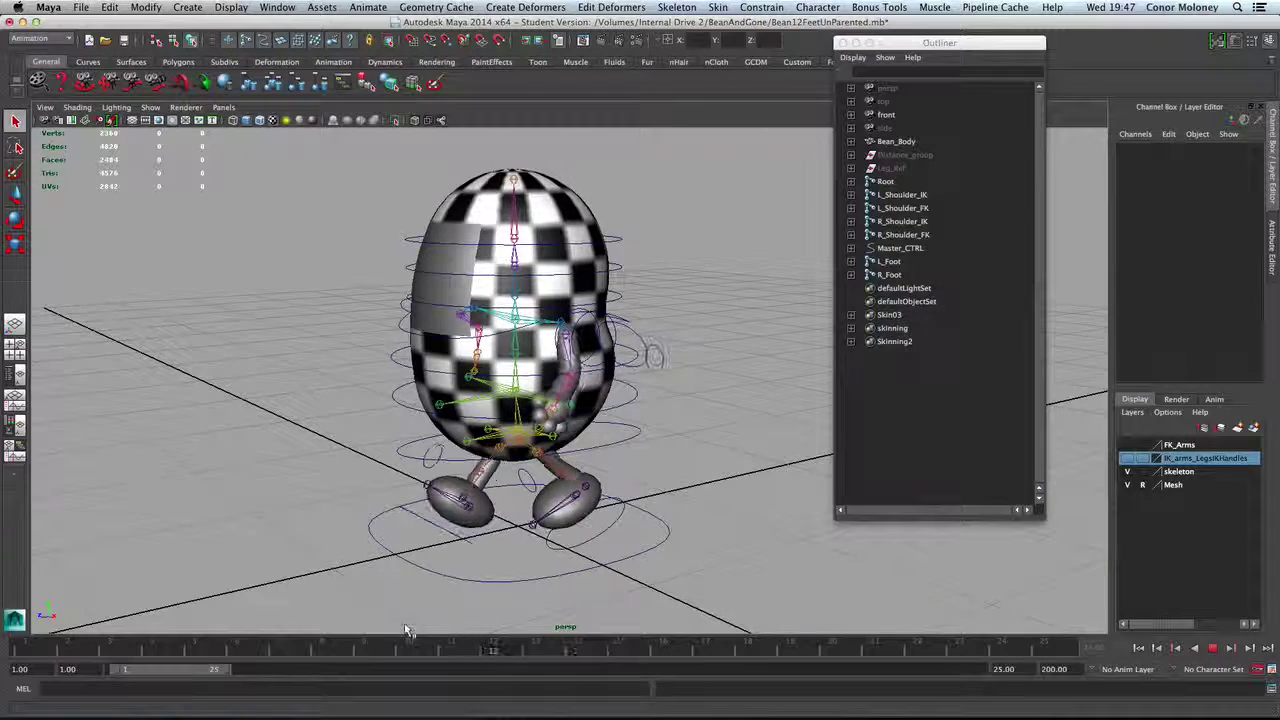
Stop the walk-cycle playback and examine the rigged bean character from several angles, including its R_Shoulder_IK chain
{"action": "key", "text": "Escape"}
{"action": "left_click_drag", "start_coordinate": [683, 523], "coordinate": [434, 478], "text": "alt"}
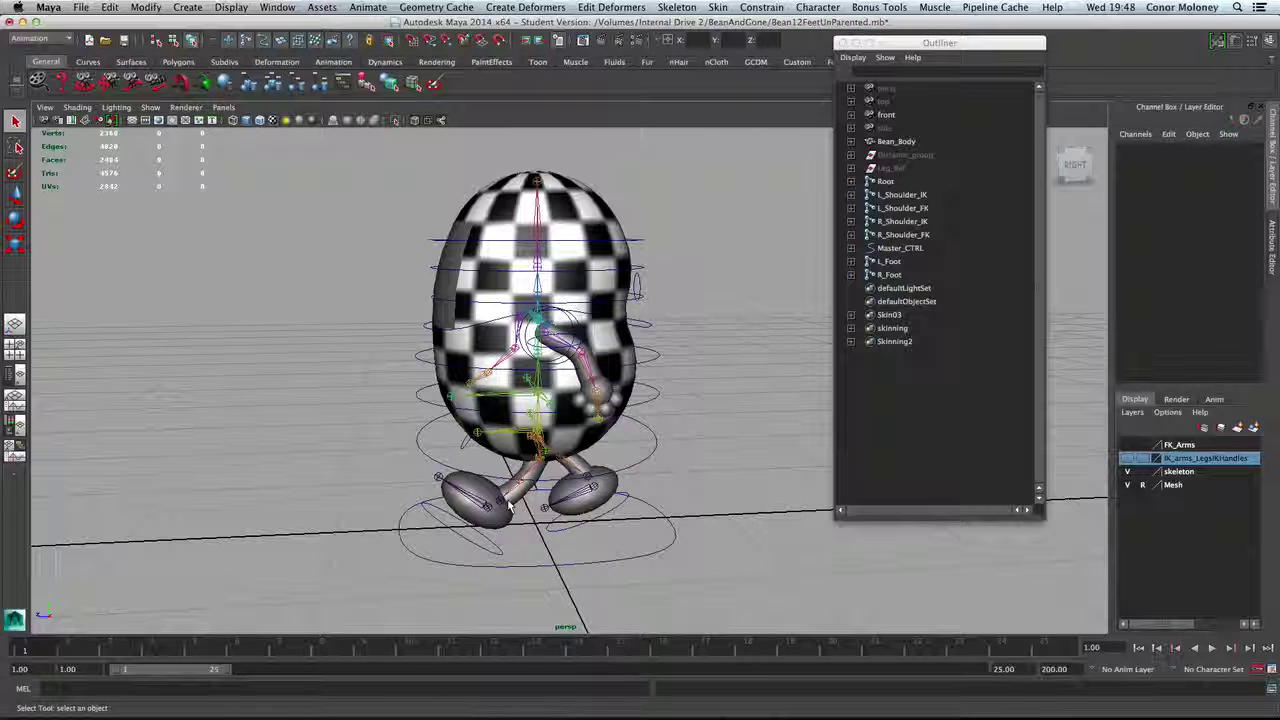
{"action": "left_click_drag", "start_coordinate": [676, 474], "coordinate": [714, 487], "text": "alt"}
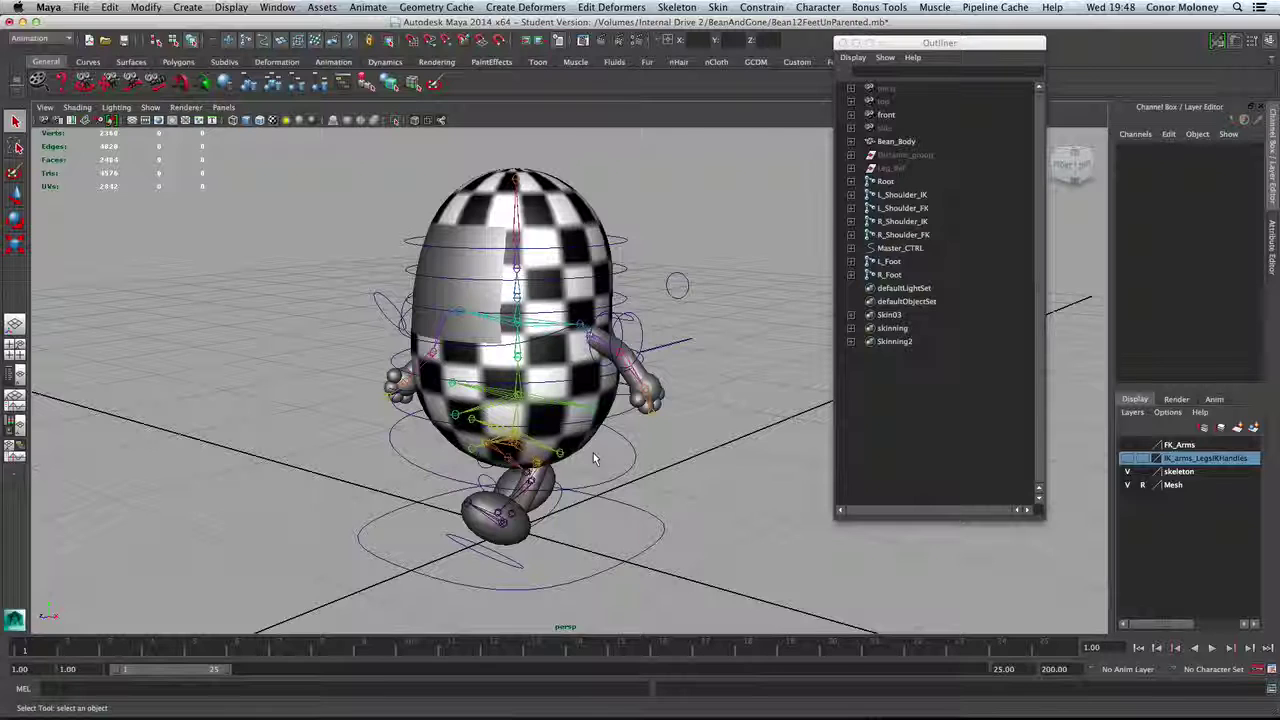
{"action": "left_click_drag", "start_coordinate": [586, 458], "coordinate": [581, 459], "text": "alt"}
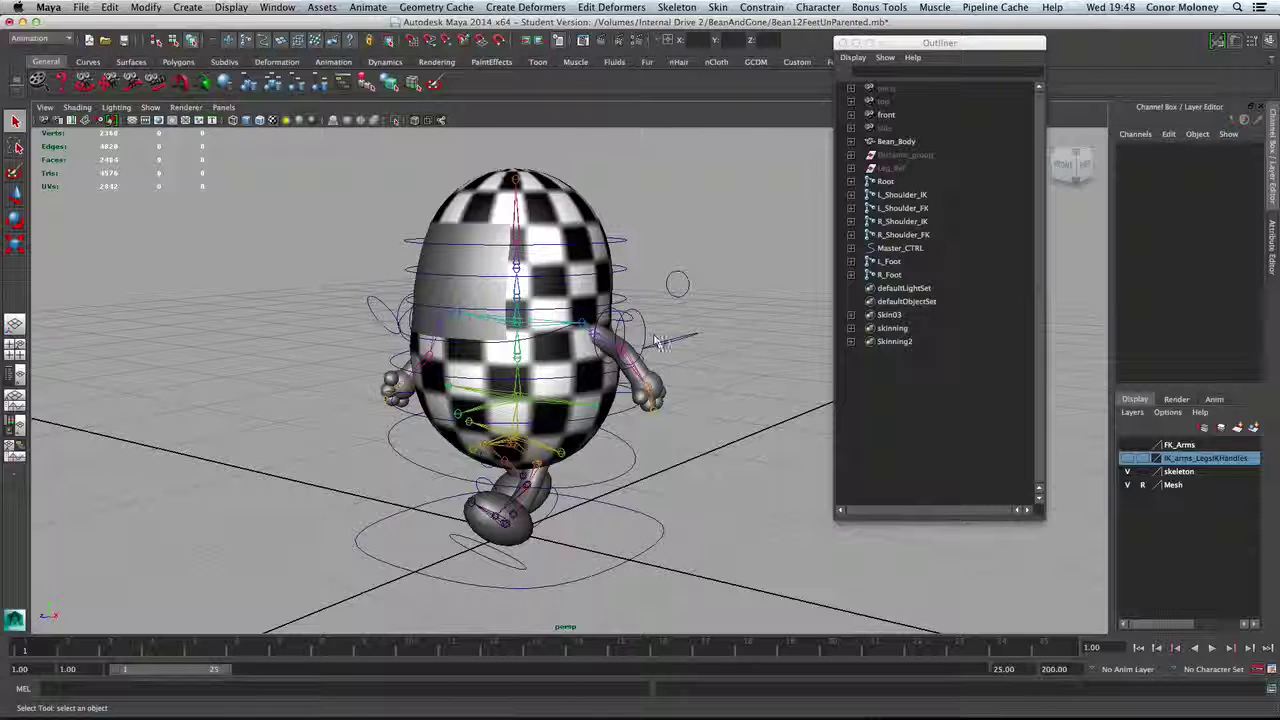
{"action": "left_click", "coordinate": [943, 224]}
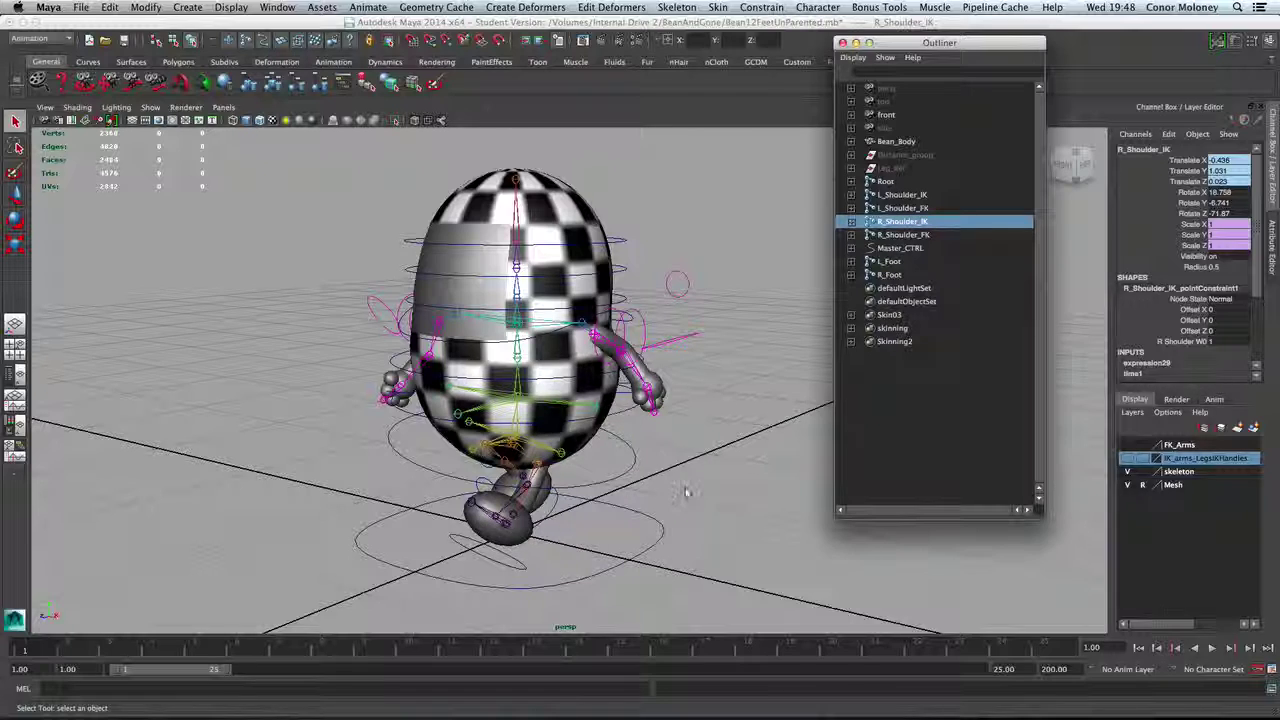
{"action": "left_click", "coordinate": [677, 482]}
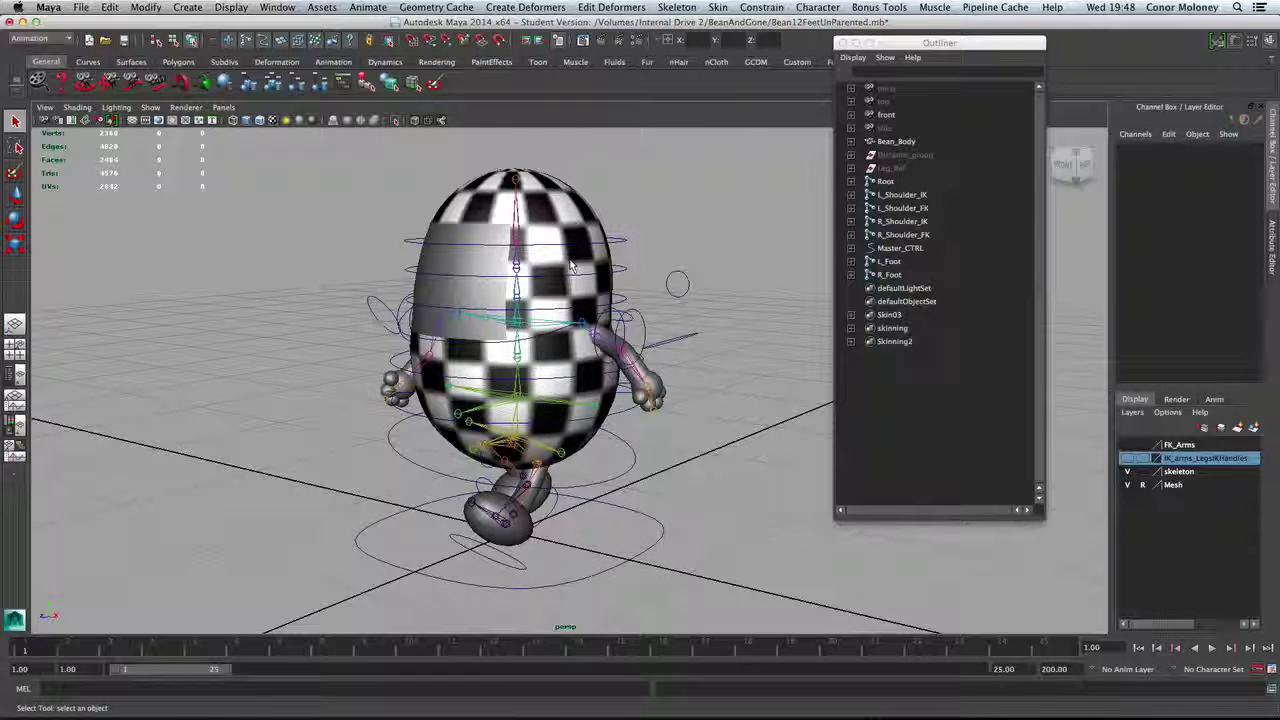
{"action": "scroll", "coordinate": [572, 265], "scroll_direction": "down", "scroll_amount": 4}
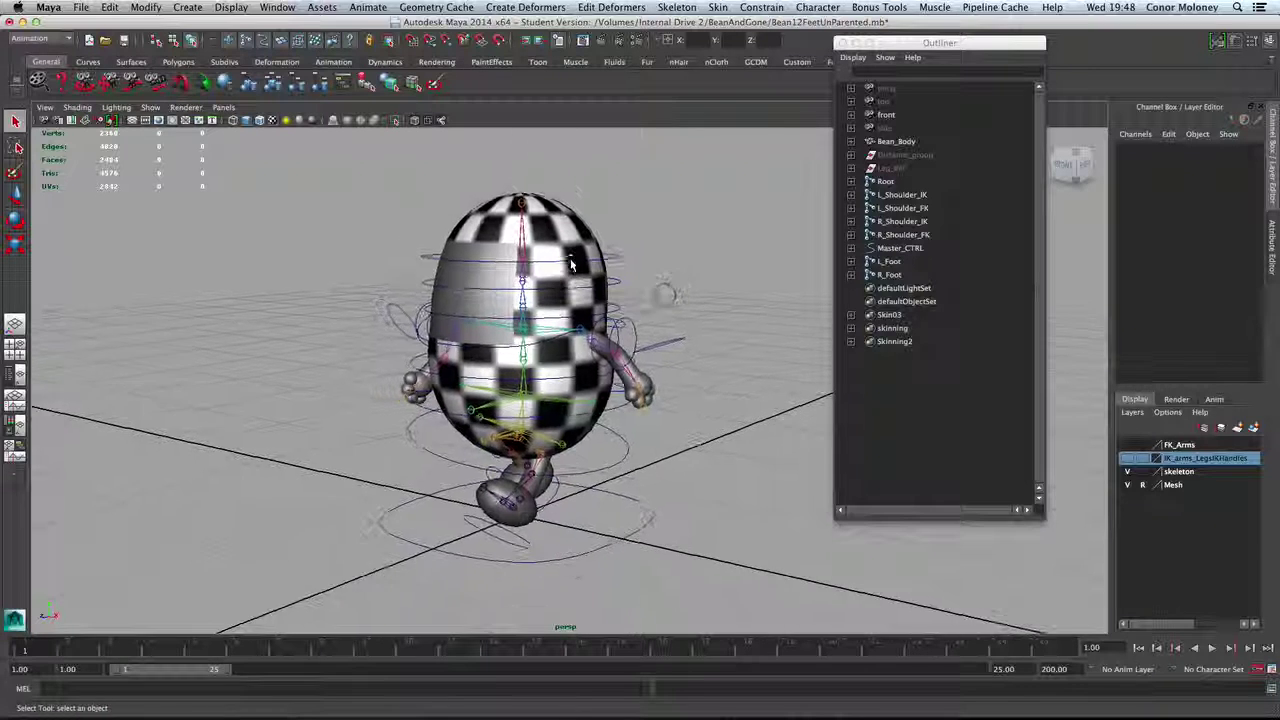
{"action": "scroll", "coordinate": [572, 265], "scroll_direction": "up", "scroll_amount": 5}
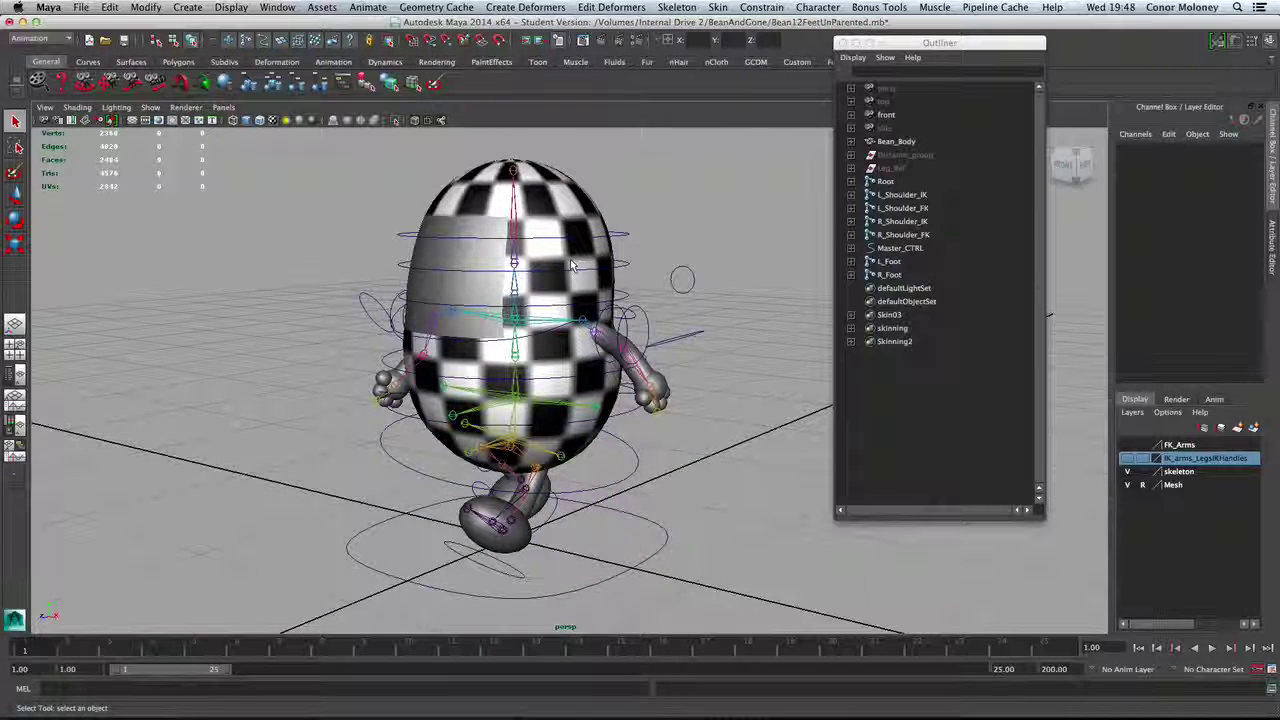
{"action": "scroll", "coordinate": [570, 259], "scroll_direction": "down", "scroll_amount": 2}
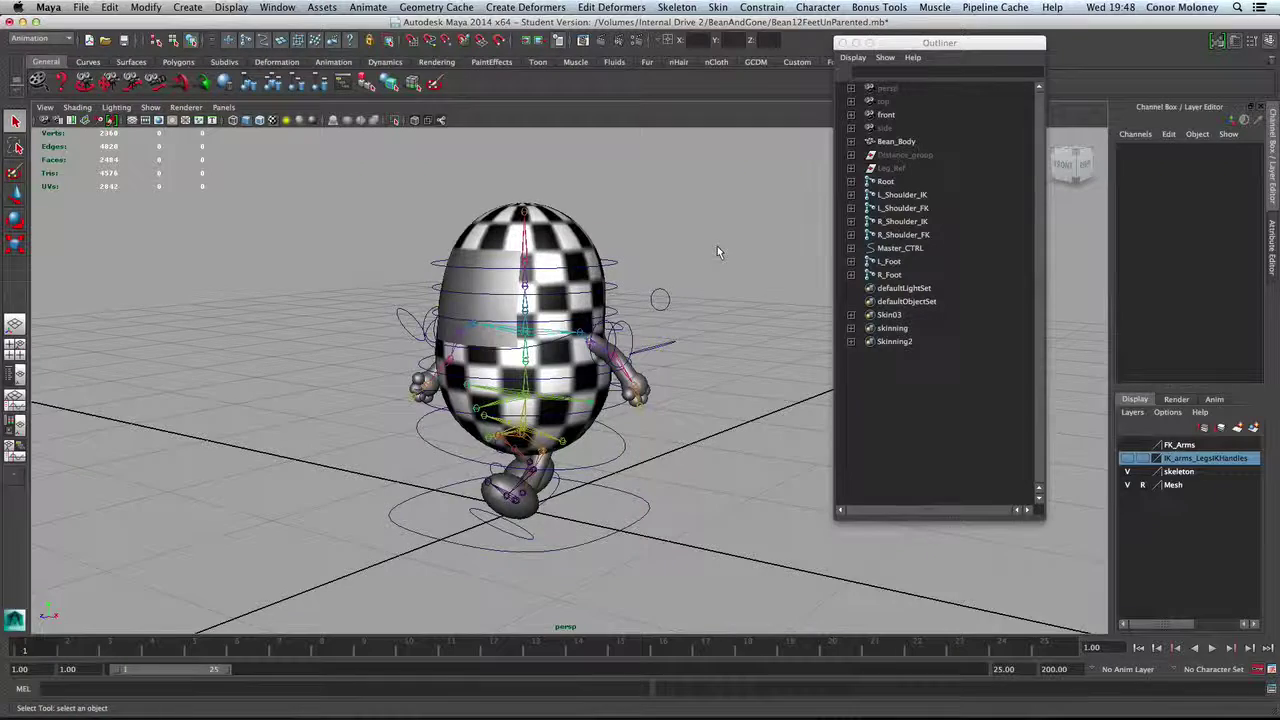
{"action": "mouse_move", "coordinate": [717, 247]}
{"action": "left_mouse_down", "text": "alt"}
{"action": "mouse_move", "coordinate": [640, 287]}
{"action": "mouse_move", "coordinate": [748, 254]}
{"action": "mouse_move", "coordinate": [720, 258]}
{"action": "left_mouse_up", "text": "alt"}
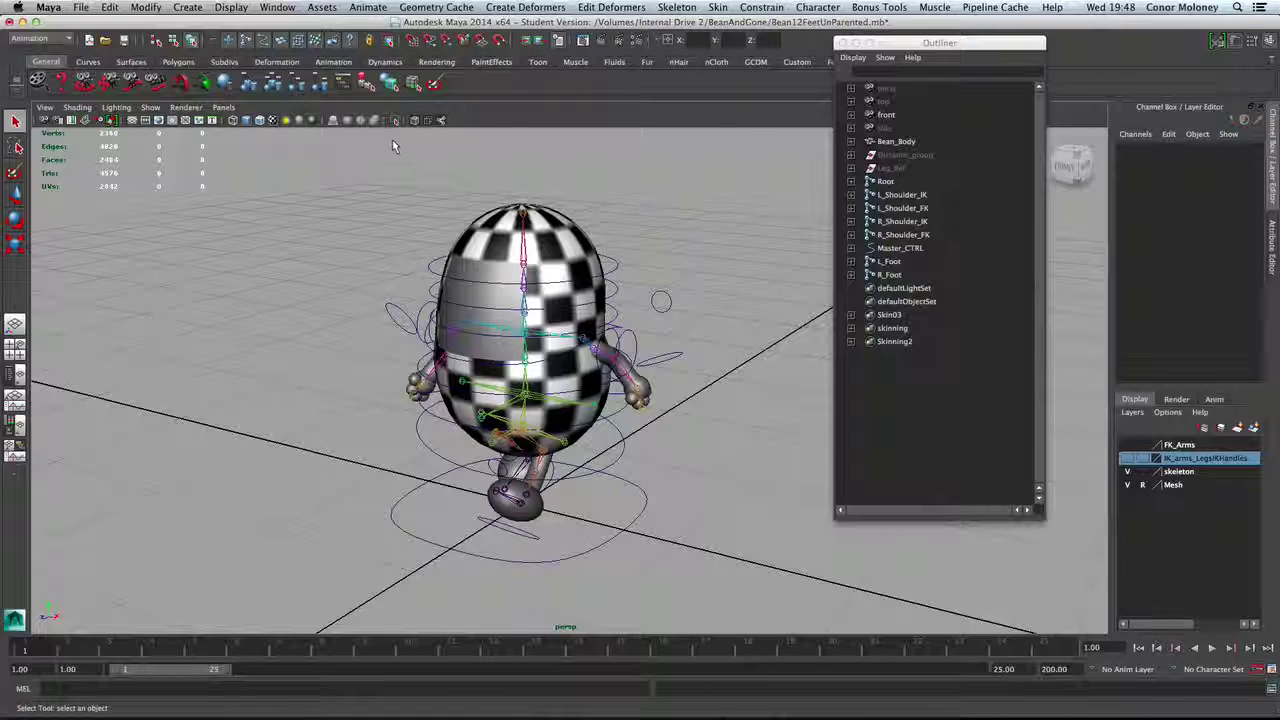
Open the scene hierarchy in a new Hypergraph panel and select all of the character's nodes
{"action": "left_click", "coordinate": [109, 7]}
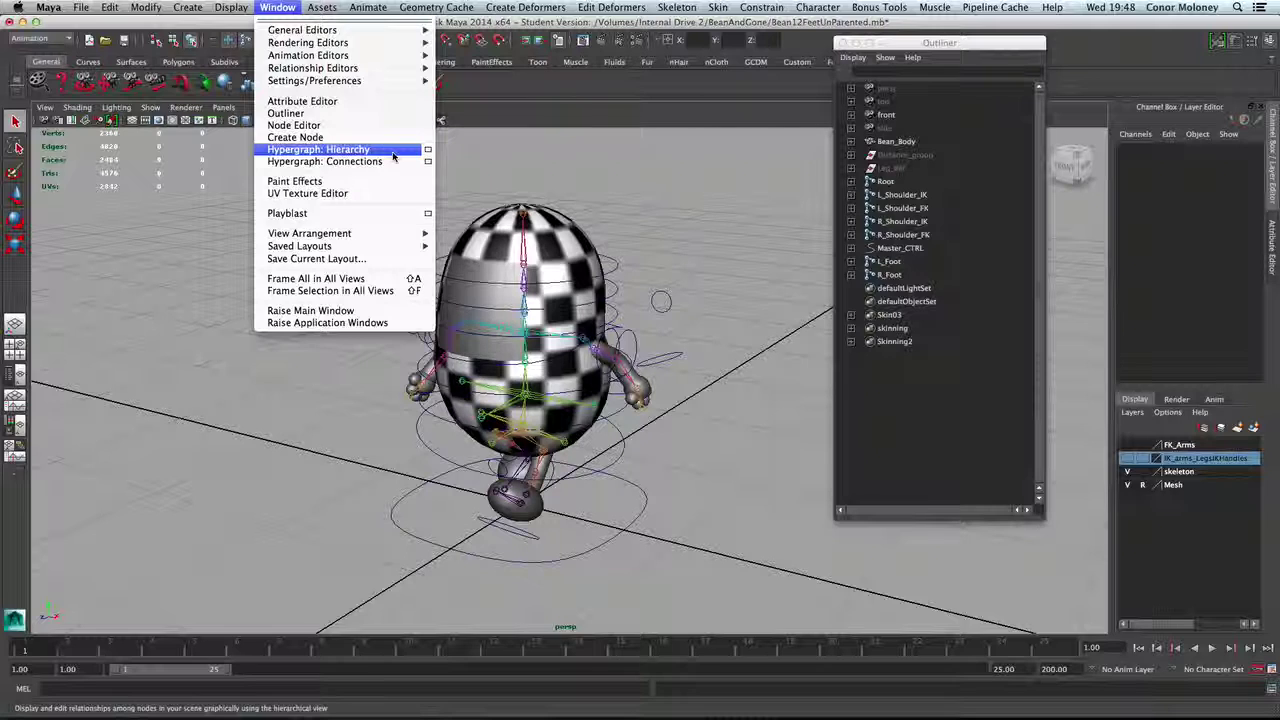
{"action": "left_click", "coordinate": [427, 150]}
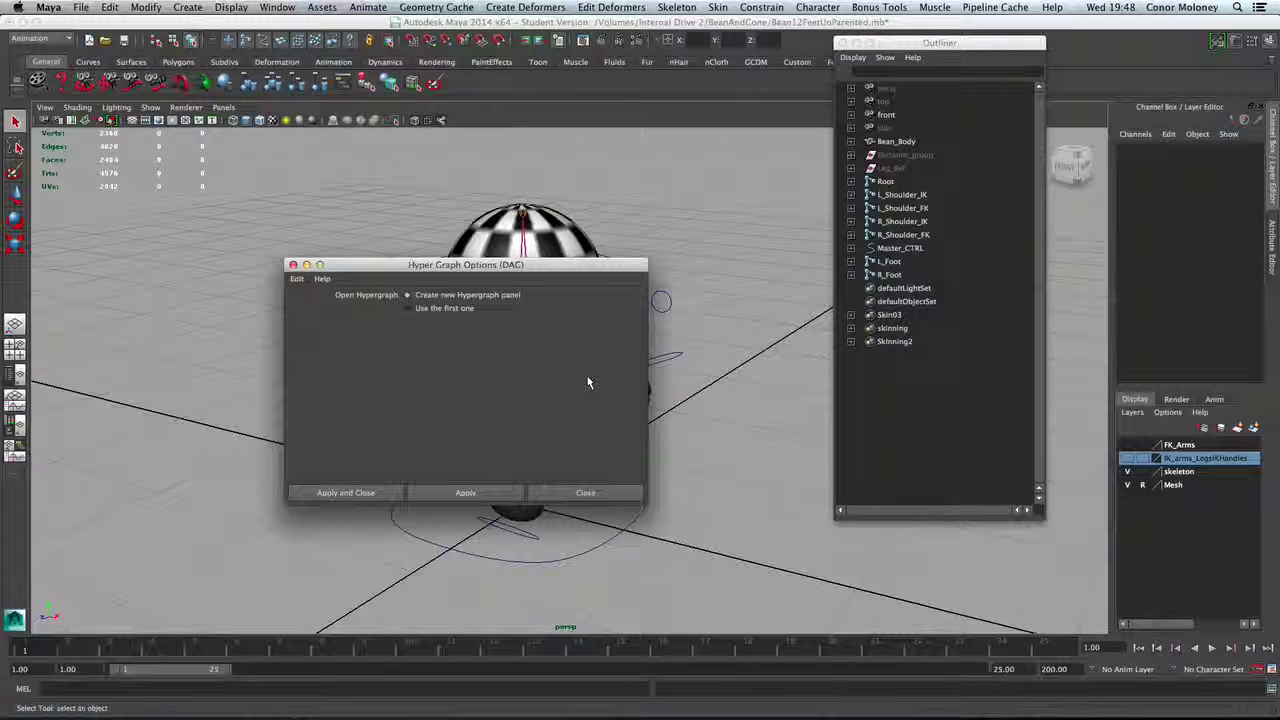
{"action": "left_click", "coordinate": [371, 491]}
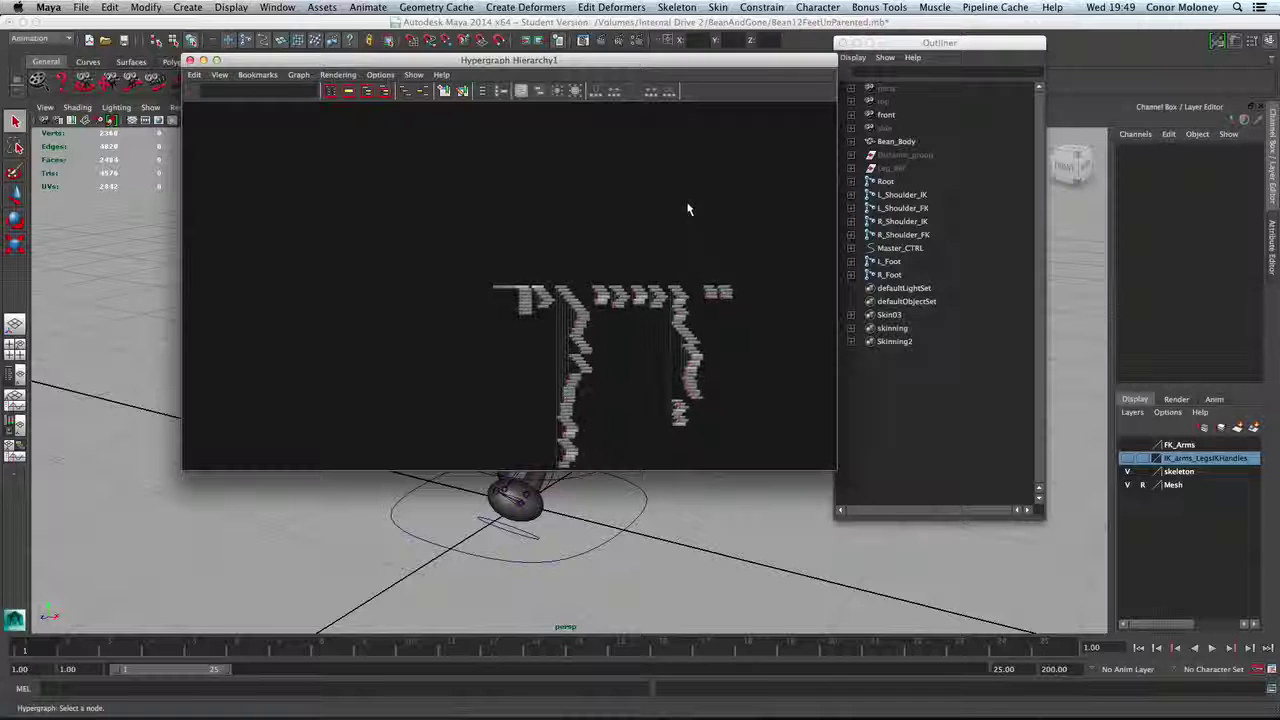
{"action": "left_click_drag", "start_coordinate": [465, 221], "coordinate": [771, 457]}
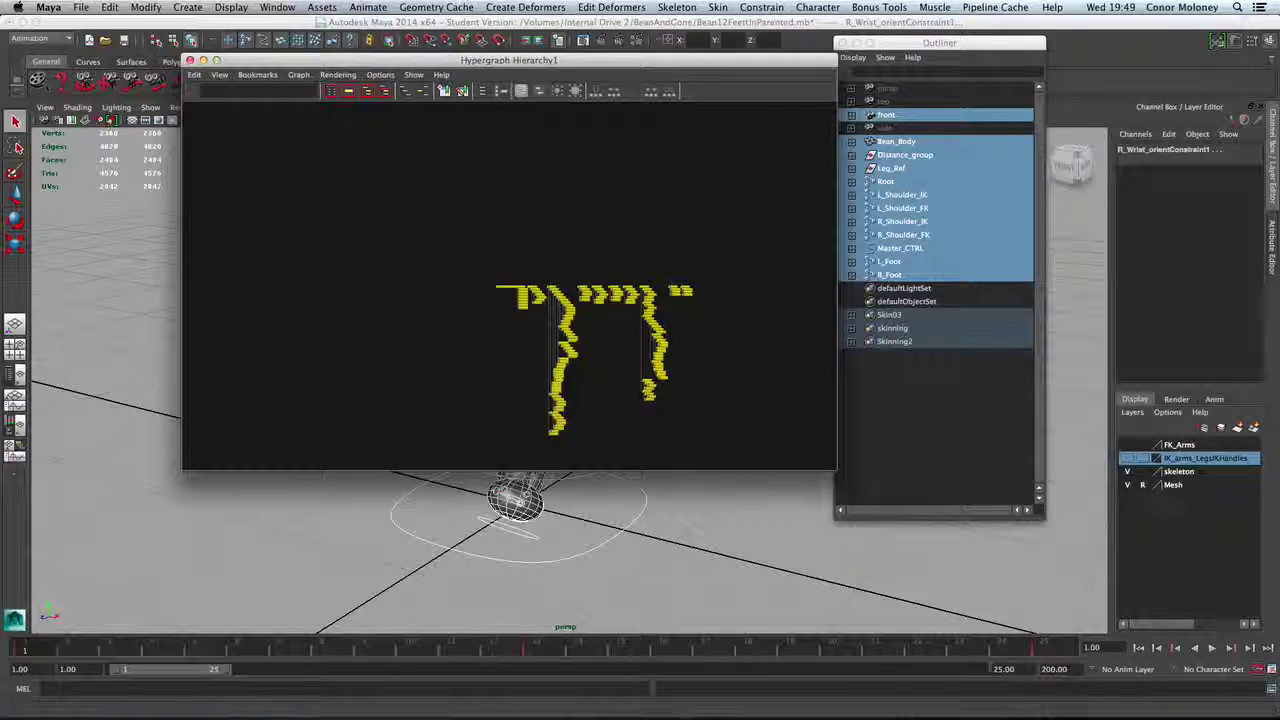
Bake the simulation into keys for all selected nodes using reset default options, and close the Hypergraph
{"action": "left_click", "coordinate": [109, 7]}
{"action": "mouse_move", "coordinate": [170, 136]}
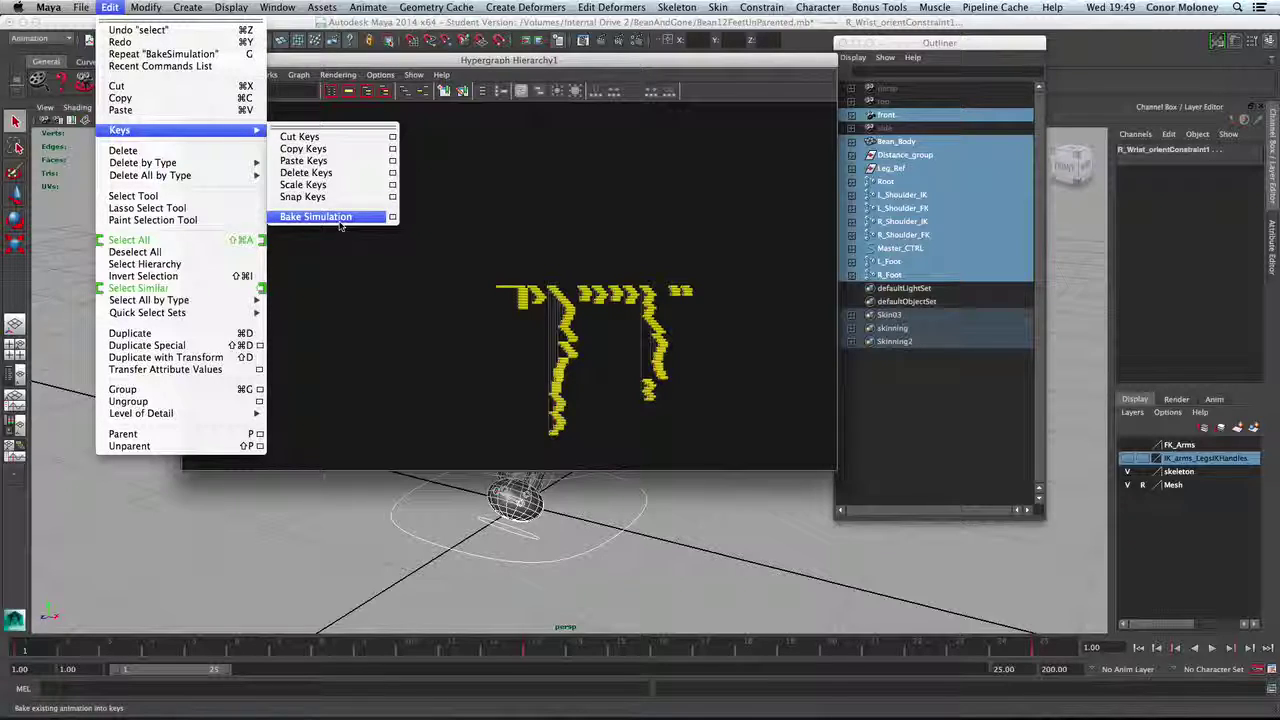
{"action": "left_click", "coordinate": [392, 218]}
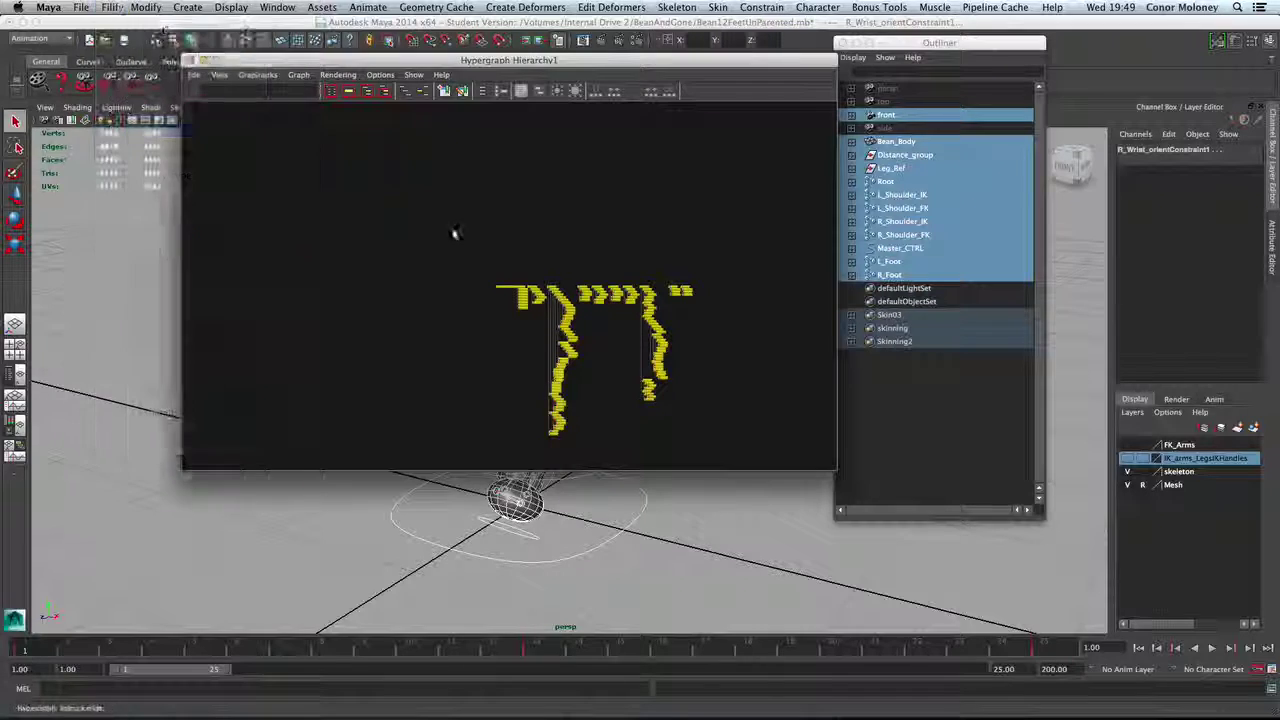
{"action": "left_click", "coordinate": [296, 279]}
{"action": "left_click", "coordinate": [320, 305]}
{"action": "left_click", "coordinate": [371, 492]}
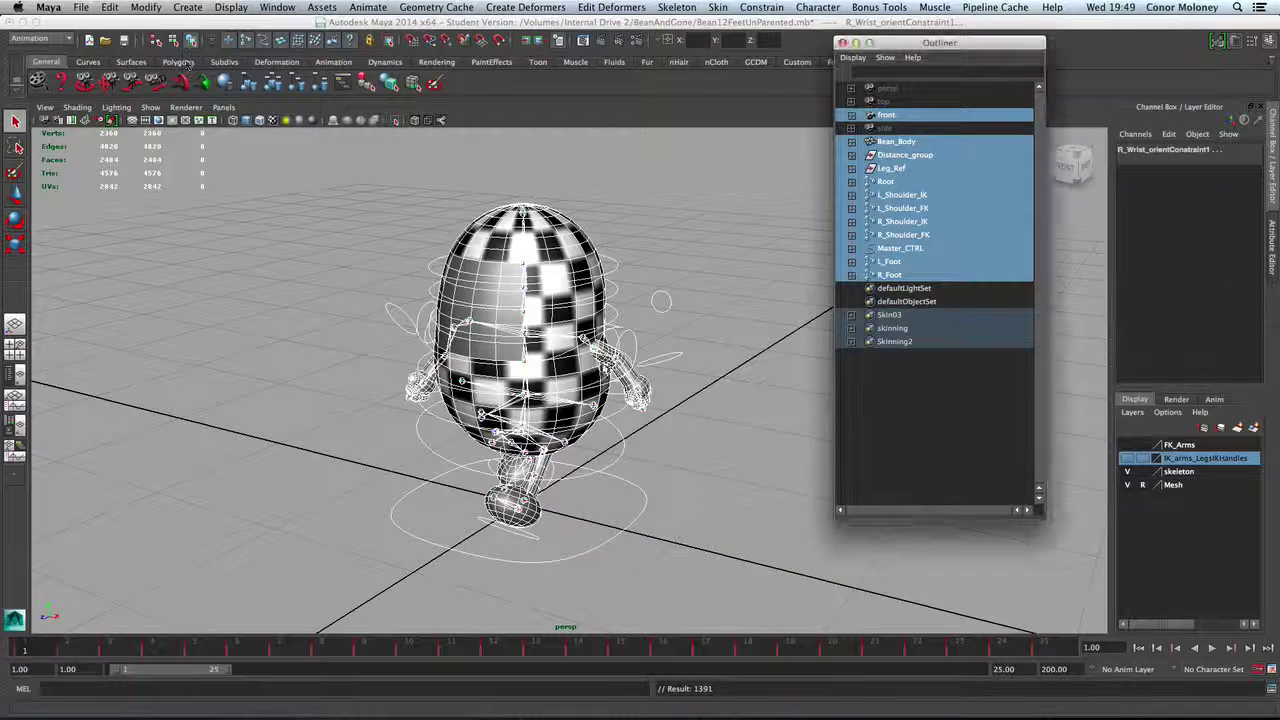
{"action": "left_click", "coordinate": [190, 60]}
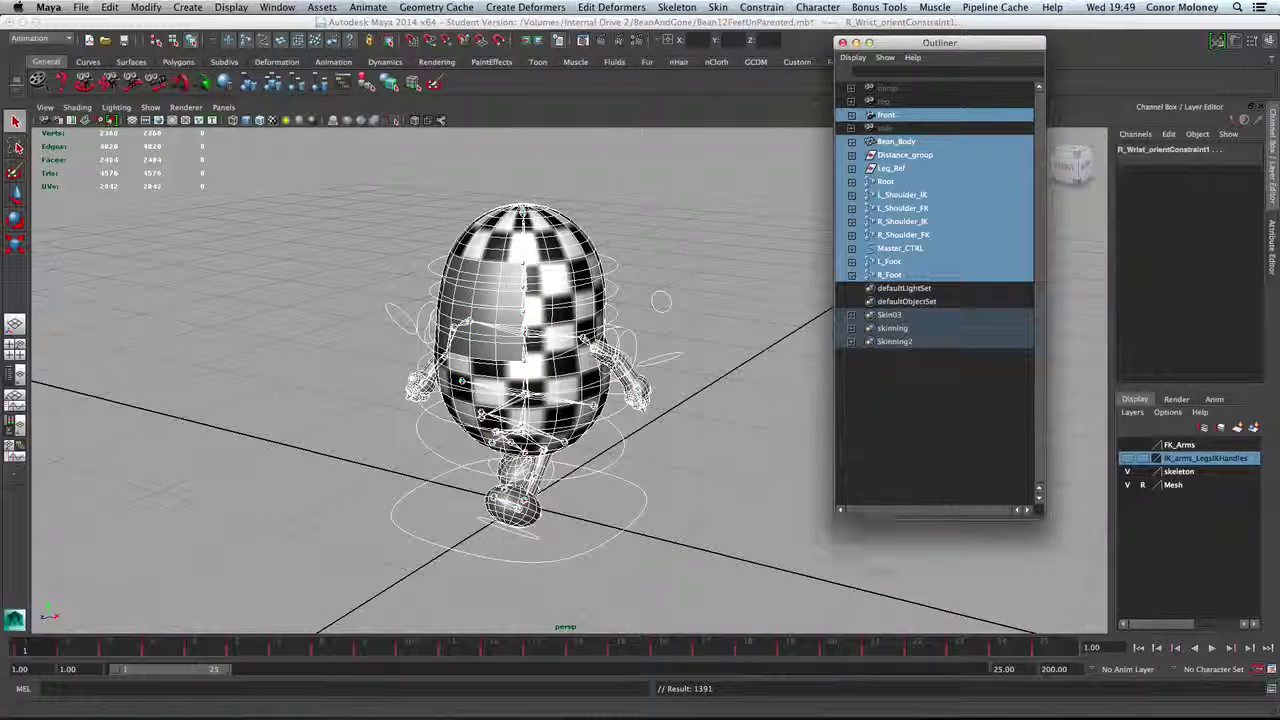
Clear the selection, play the baked walk animation to check it, and return to frame 1
{"action": "left_click", "coordinate": [803, 542]}
{"action": "left_click", "coordinate": [1218, 650]}
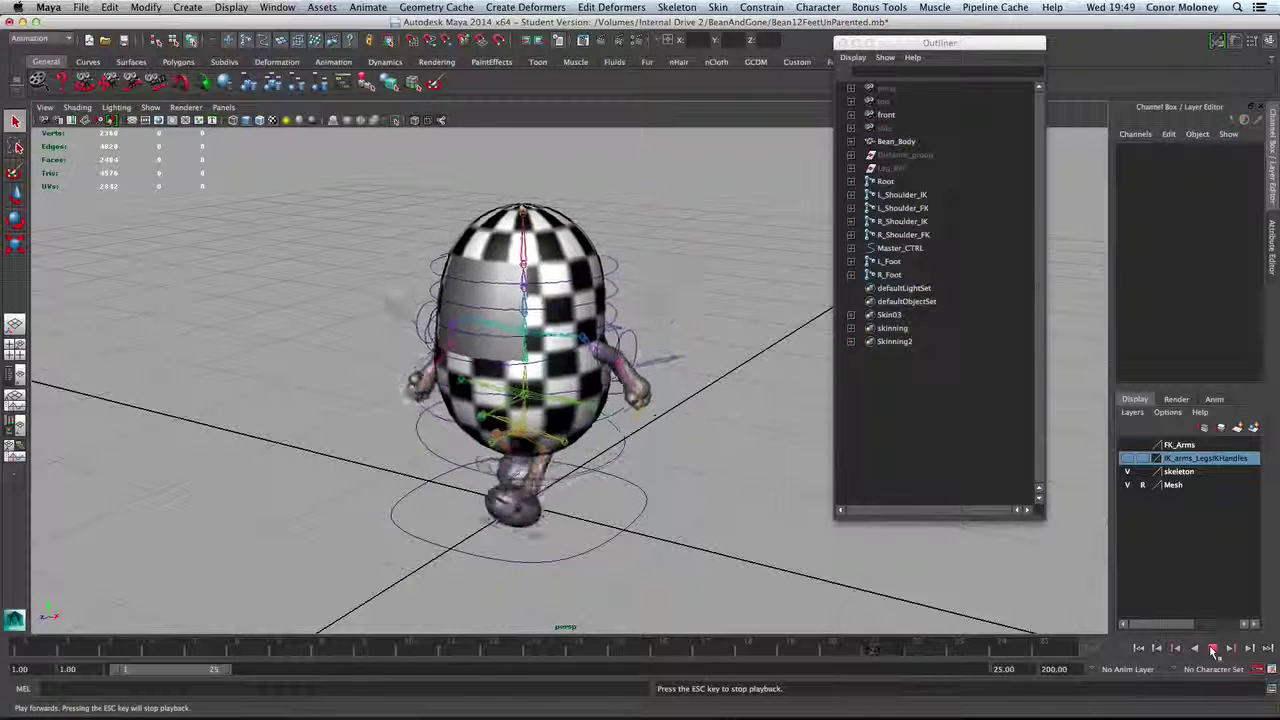
{"action": "left_click", "coordinate": [1213, 651]}
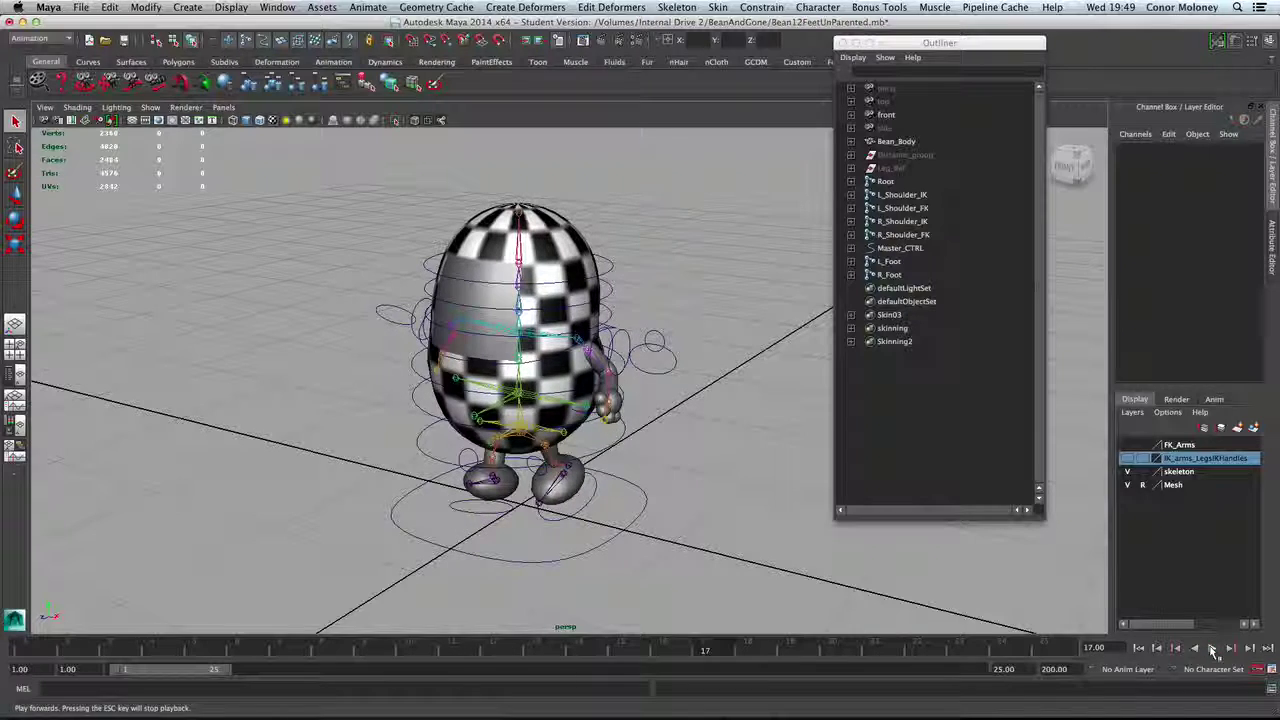
{"action": "left_click", "coordinate": [1138, 651]}
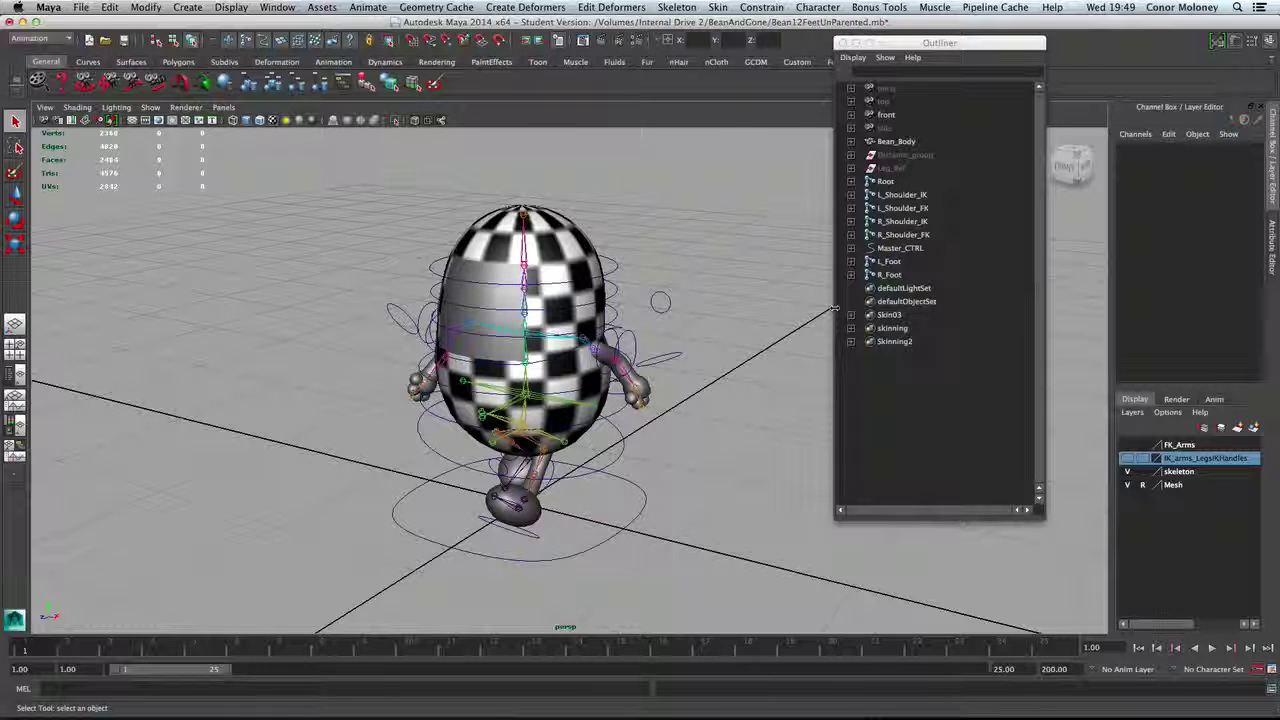
Delete the Master_CTRL control hierarchy and the Leg_Ref and Distance_group groups
{"action": "left_click", "coordinate": [953, 249]}
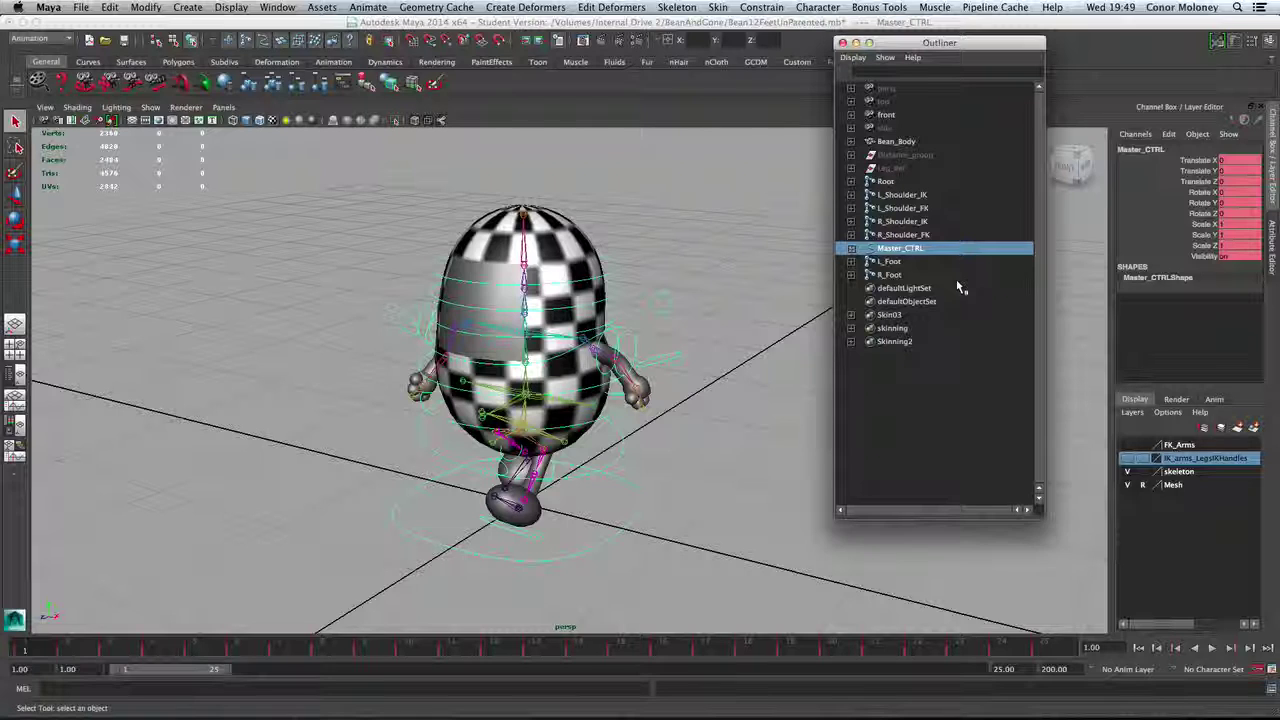
{"action": "key", "text": "Delete"}
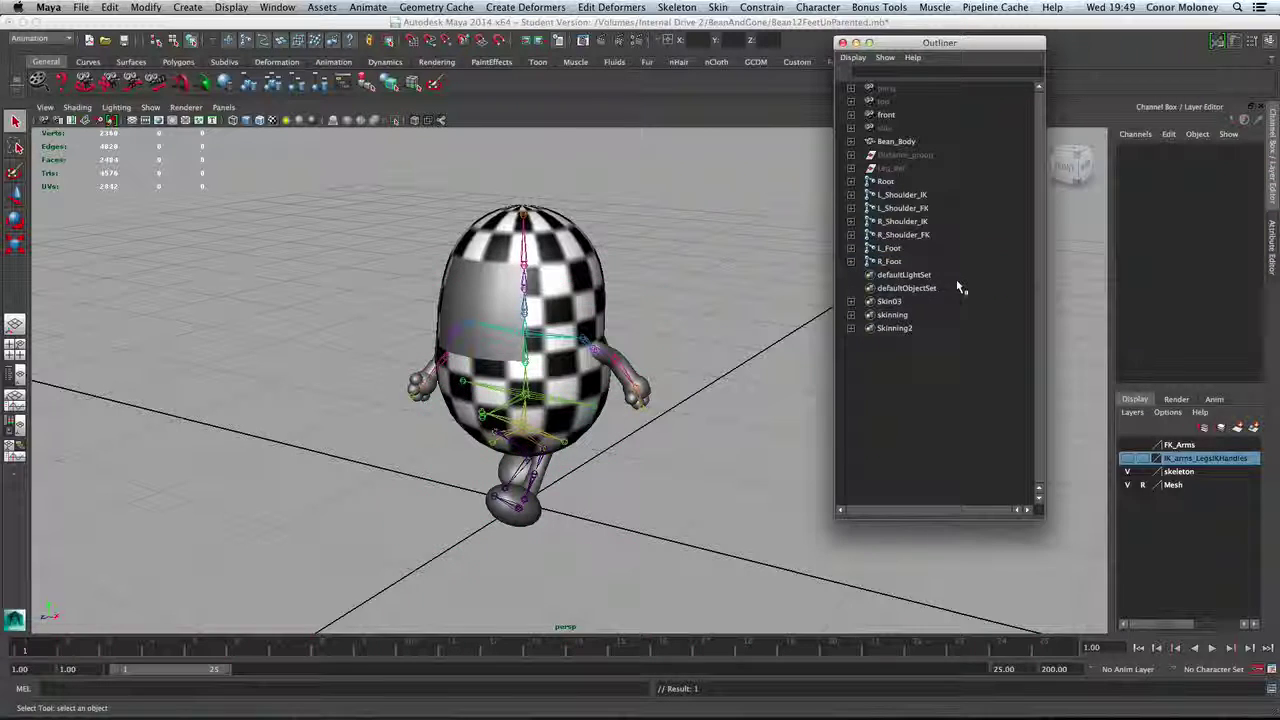
{"action": "left_click", "coordinate": [928, 168]}
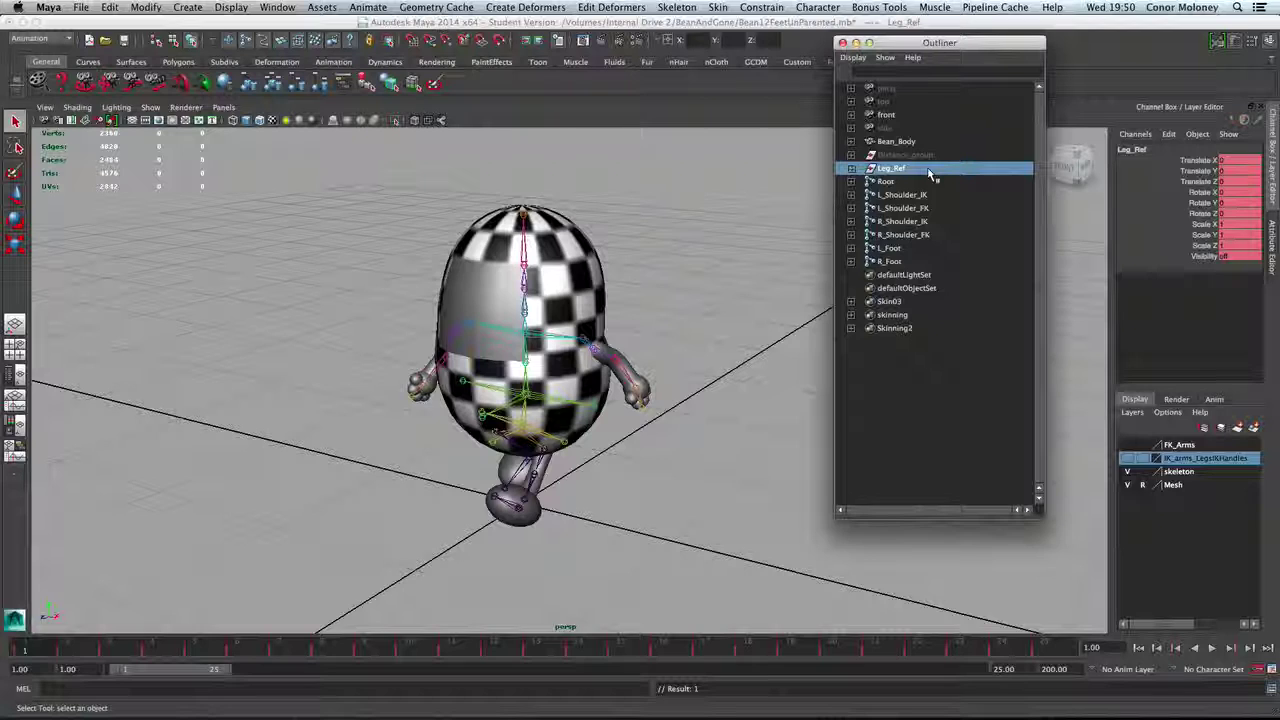
{"action": "key", "text": "Delete"}
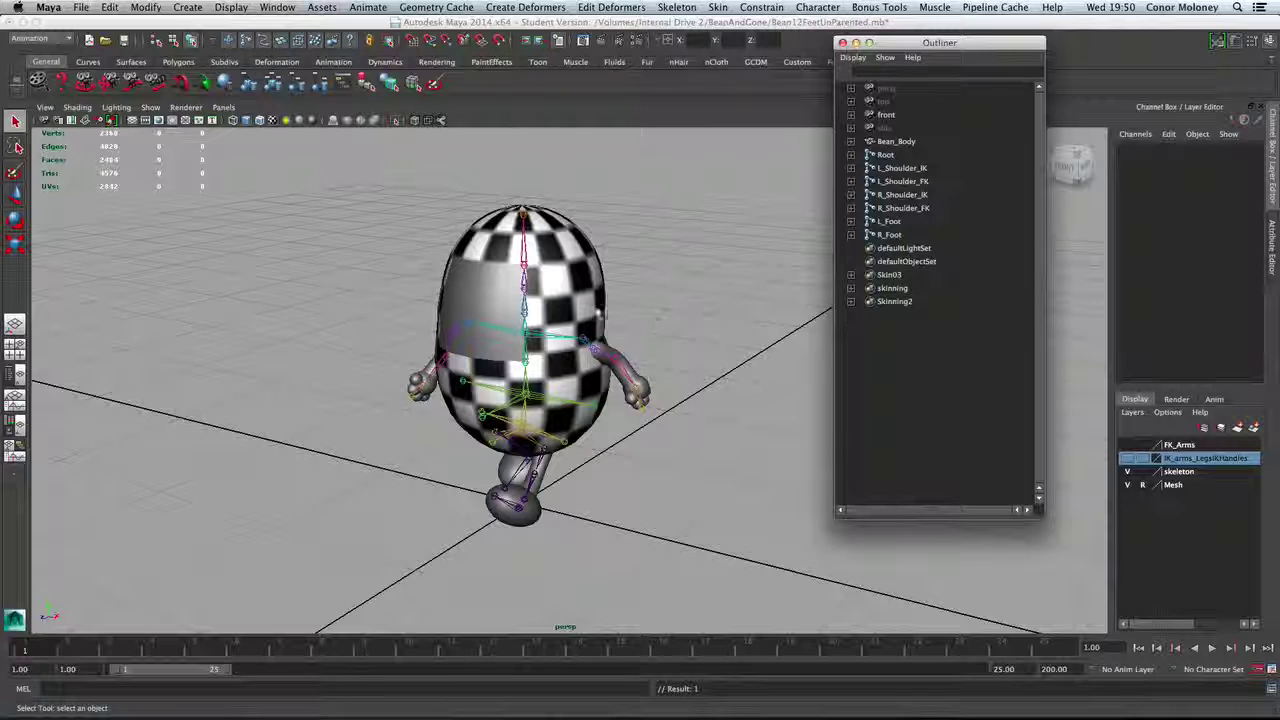
Delete the left and right shoulder IK and FK joint chains
{"action": "left_click", "coordinate": [944, 208]}
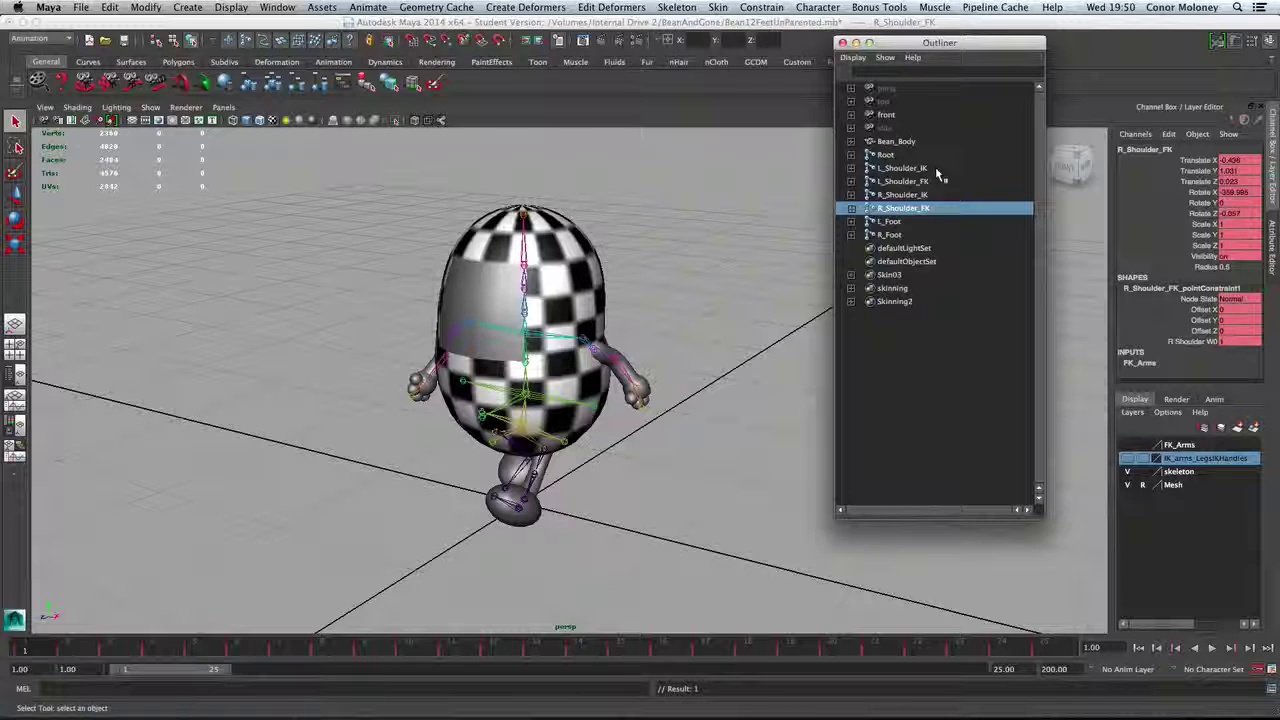
{"action": "left_click", "coordinate": [938, 169], "text": "shift"}
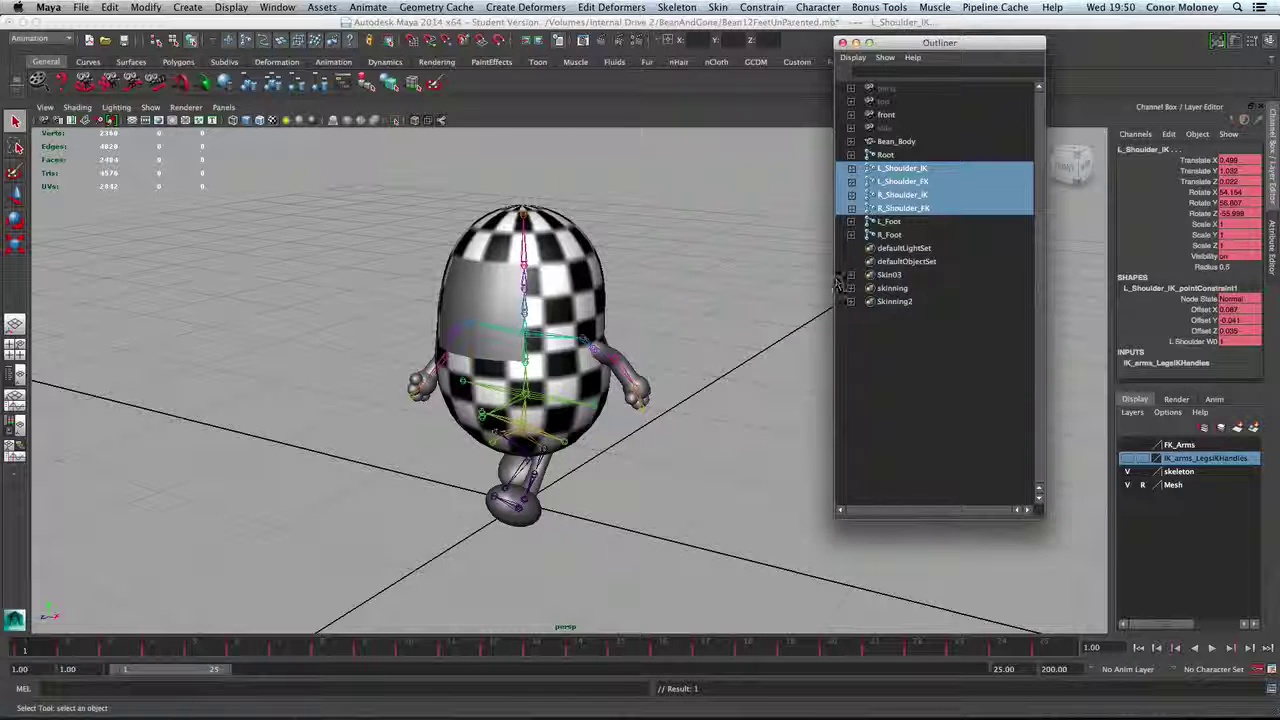
{"action": "left_click", "coordinate": [702, 335]}
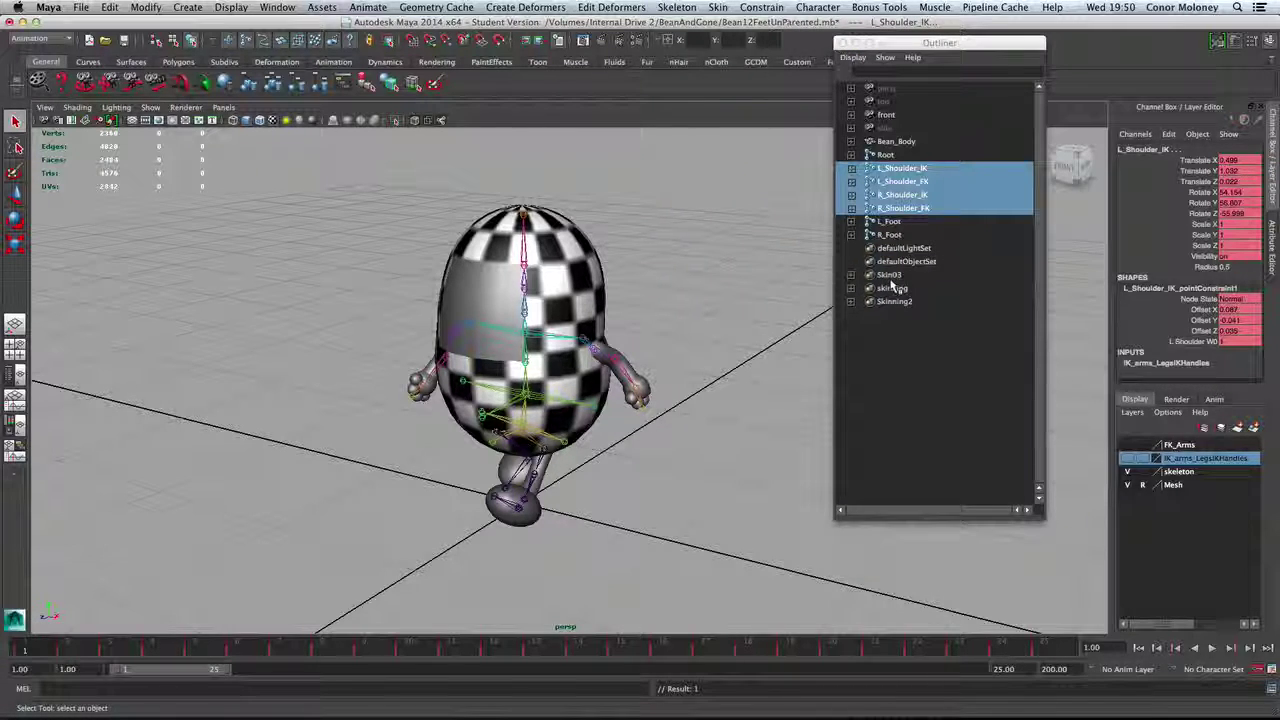
{"action": "key", "text": "Delete"}
Select the full joint hierarchy under Root together with L_Foot, R_Foot and the Bean_Body mesh
{"action": "left_click", "coordinate": [905, 181]}
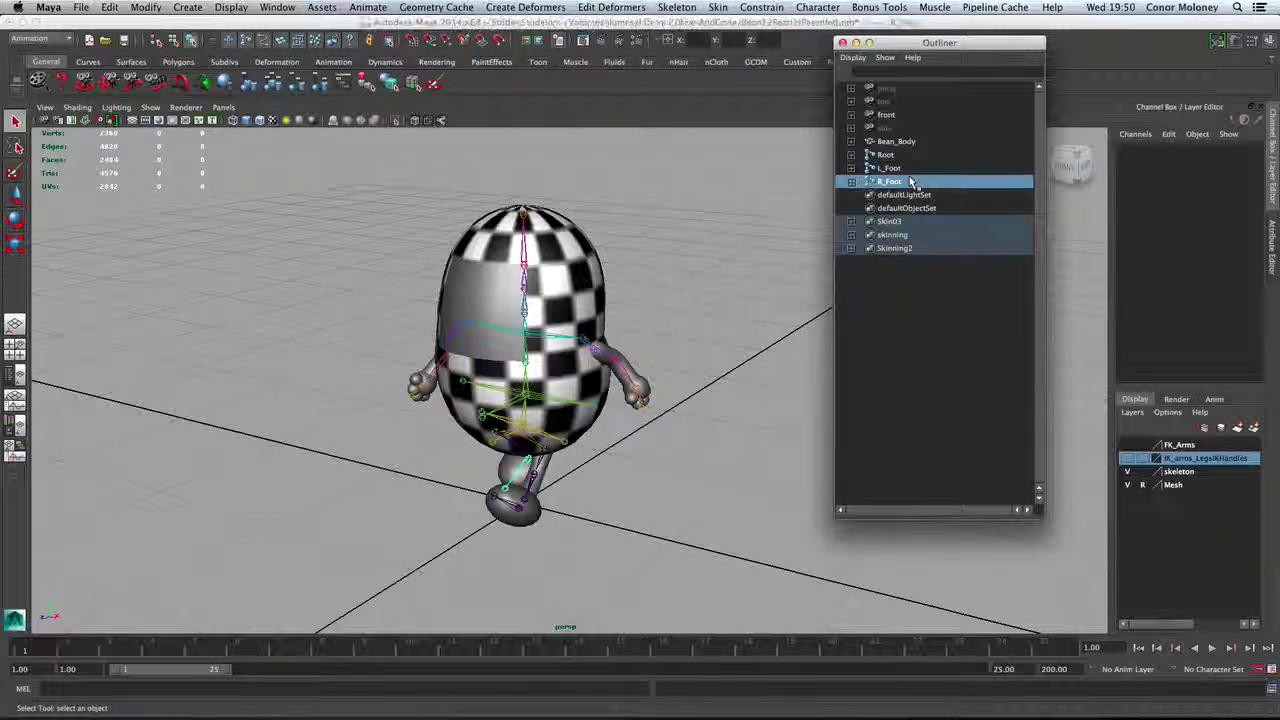
{"action": "left_click", "coordinate": [917, 169]}
{"action": "left_click", "coordinate": [912, 155]}
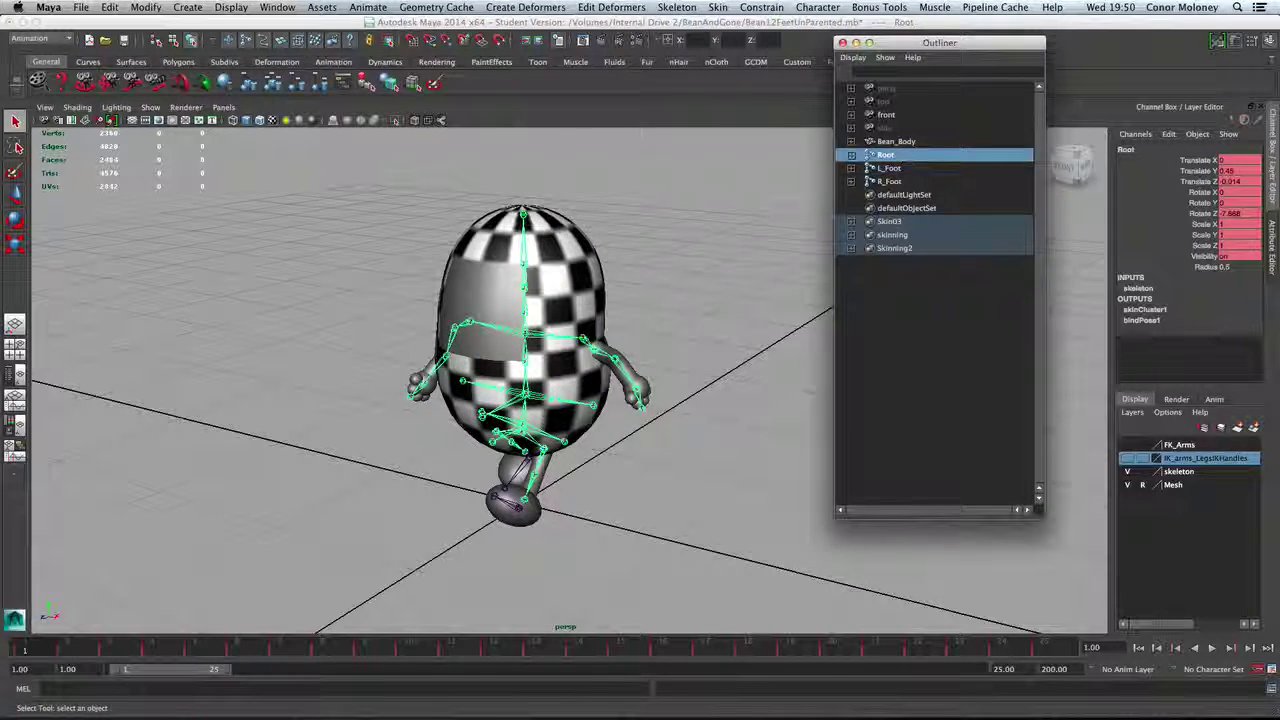
{"action": "left_click", "coordinate": [912, 141]}
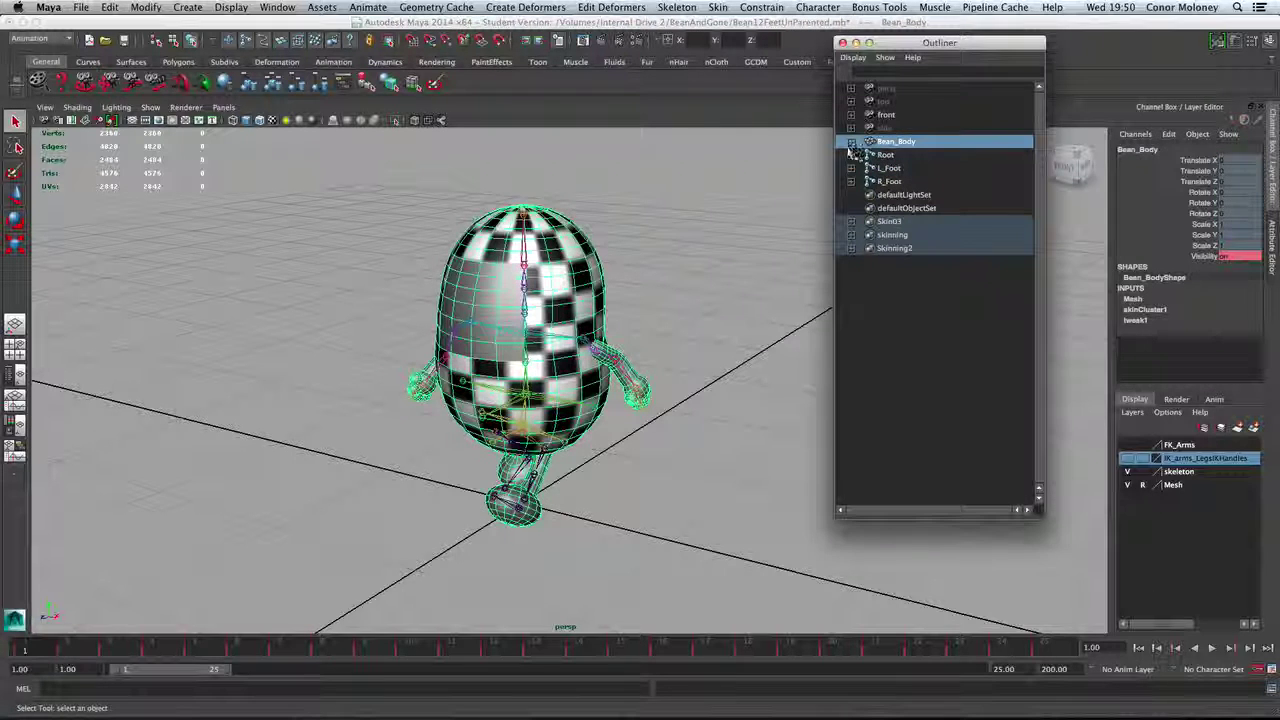
{"action": "left_click", "coordinate": [908, 155]}
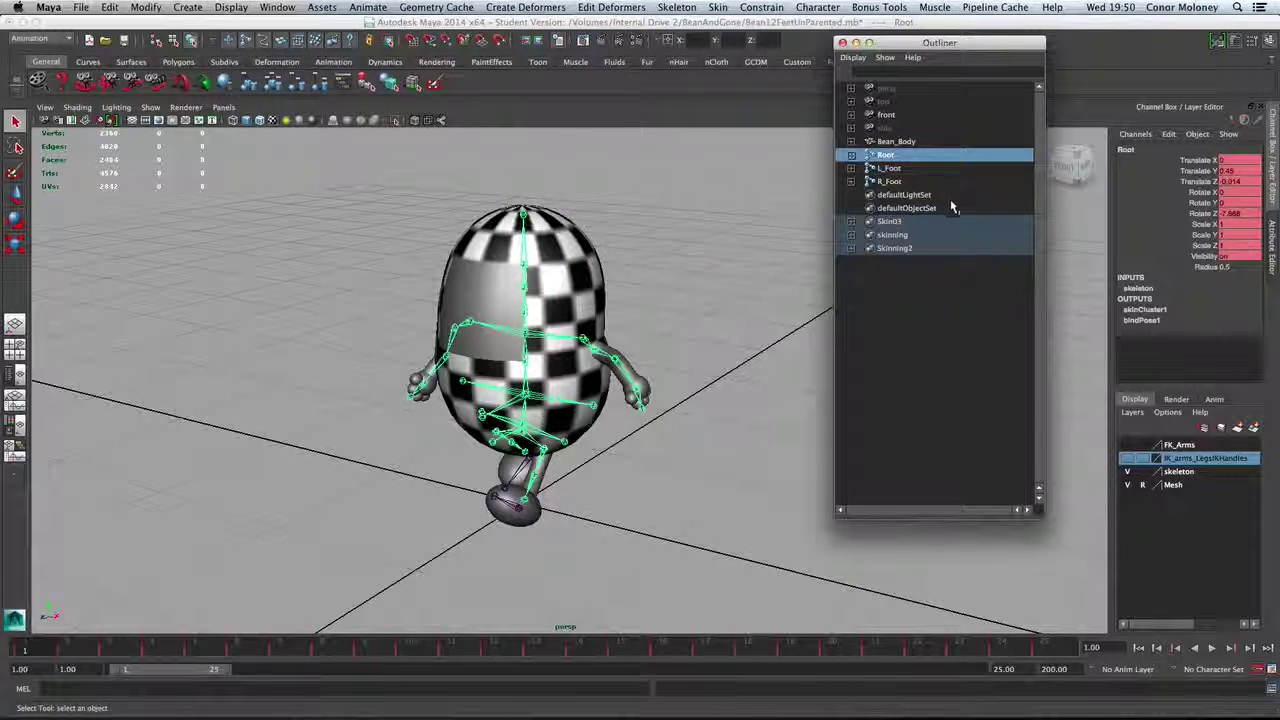
{"action": "left_click", "coordinate": [110, 7]}
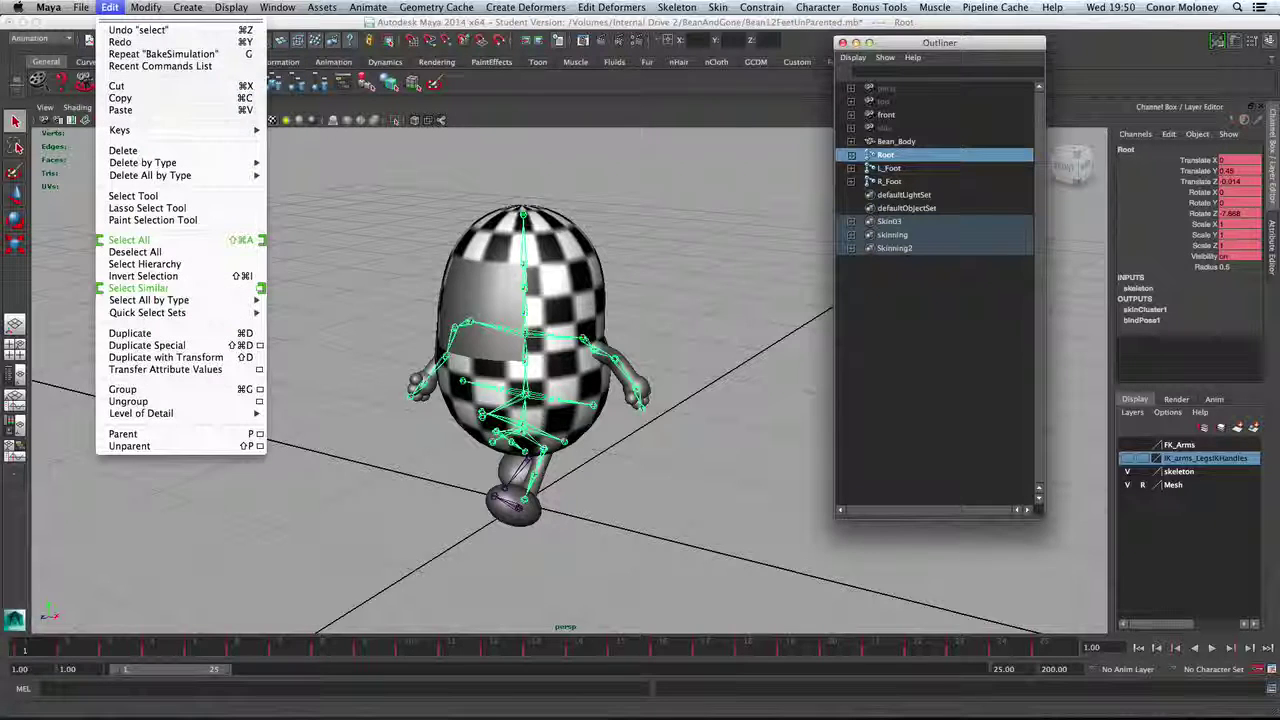
{"action": "left_click", "coordinate": [195, 264]}
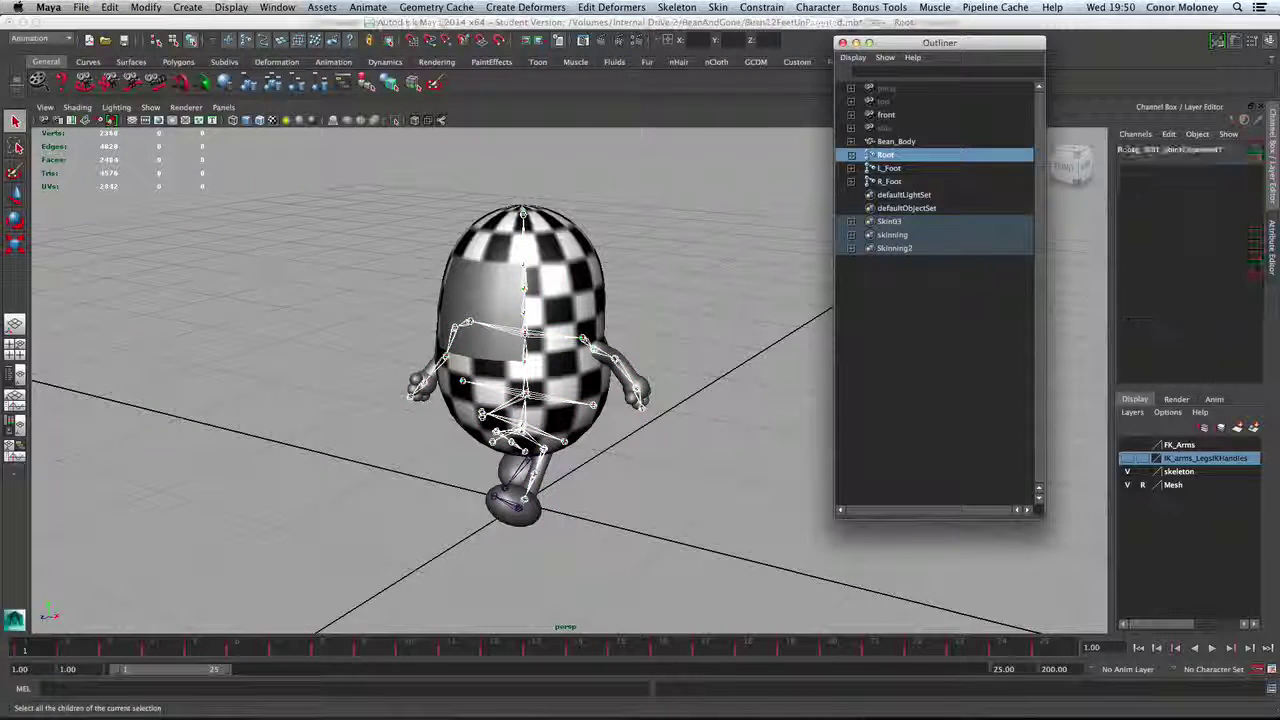
{"action": "left_click", "coordinate": [908, 168], "text": "ctrl"}
{"action": "left_click", "coordinate": [910, 181], "text": "ctrl"}
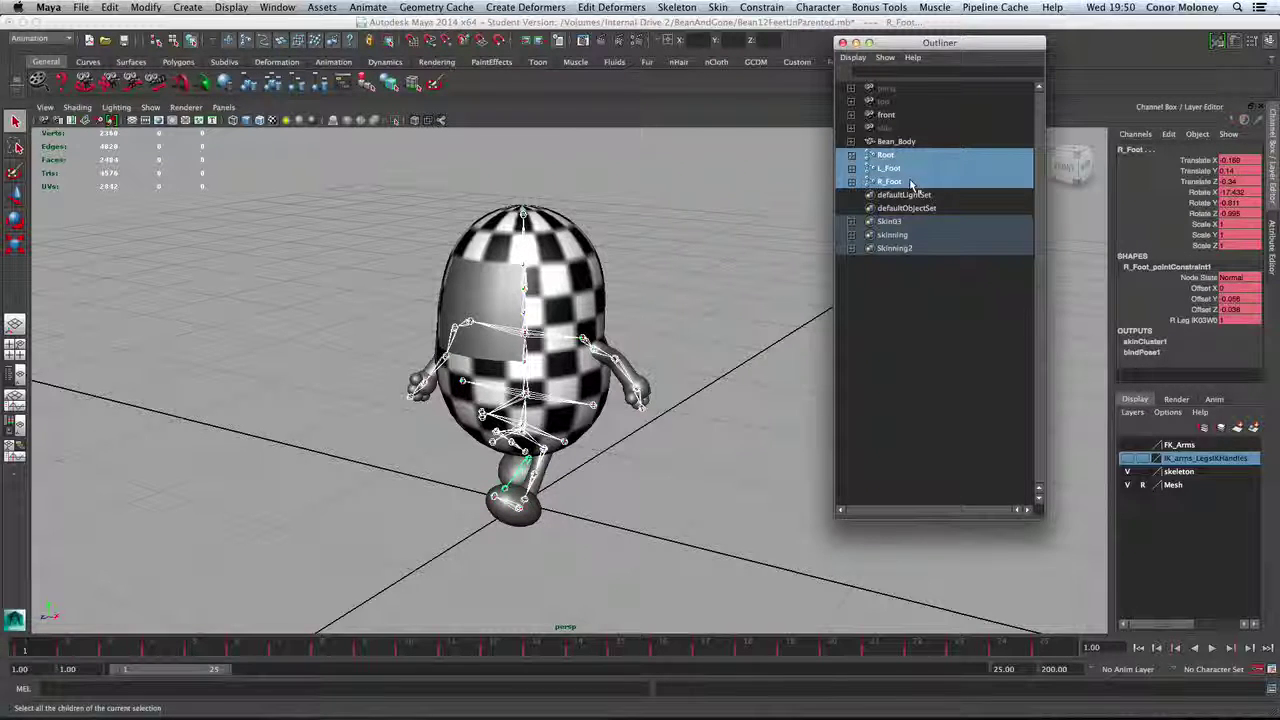
{"action": "left_click", "coordinate": [918, 142], "text": "ctrl"}
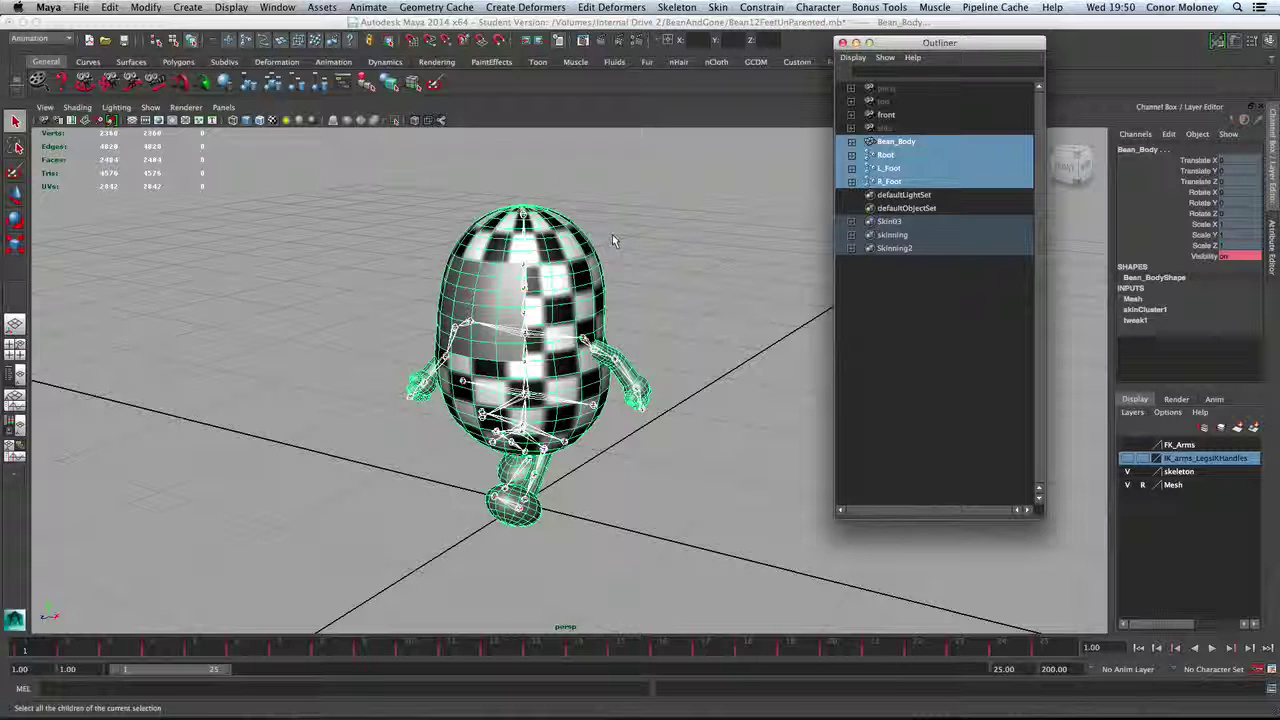
Open the options for exporting the selection and reset them to defaults, giving the mayaBinary file type
{"action": "left_click", "coordinate": [86, 7]}
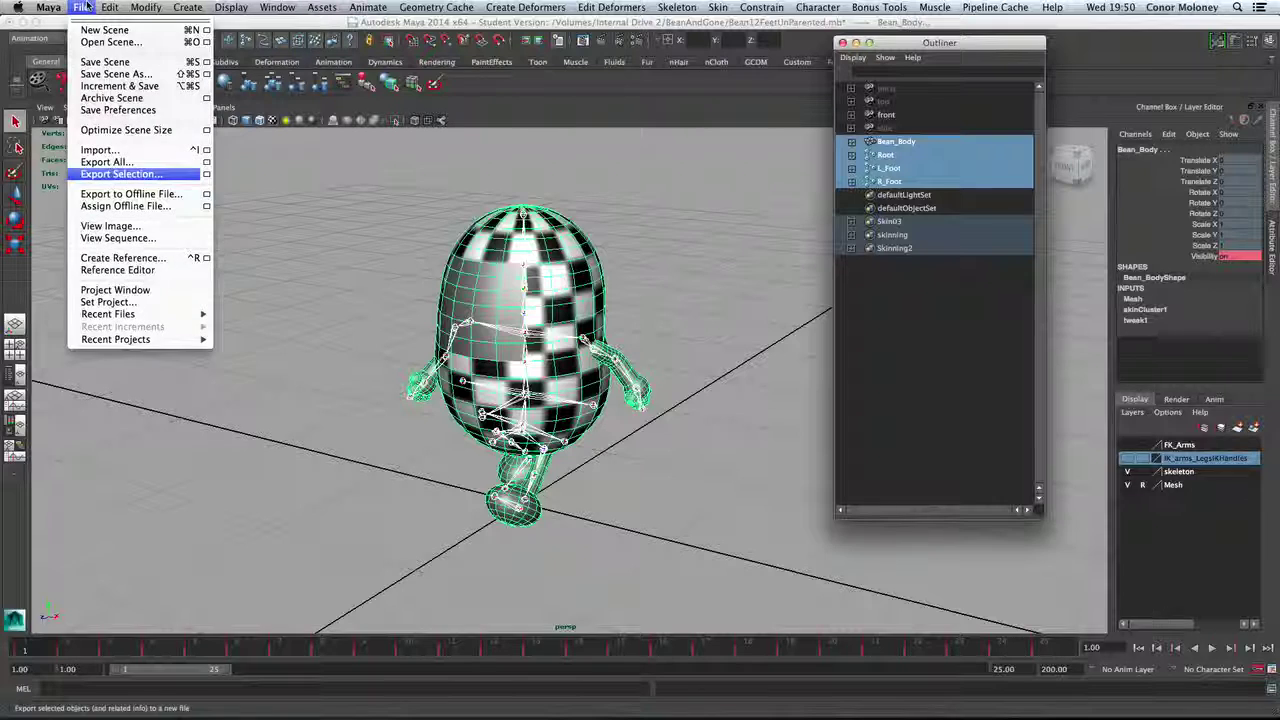
{"action": "left_click", "coordinate": [205, 175]}
{"action": "left_click", "coordinate": [311, 295]}
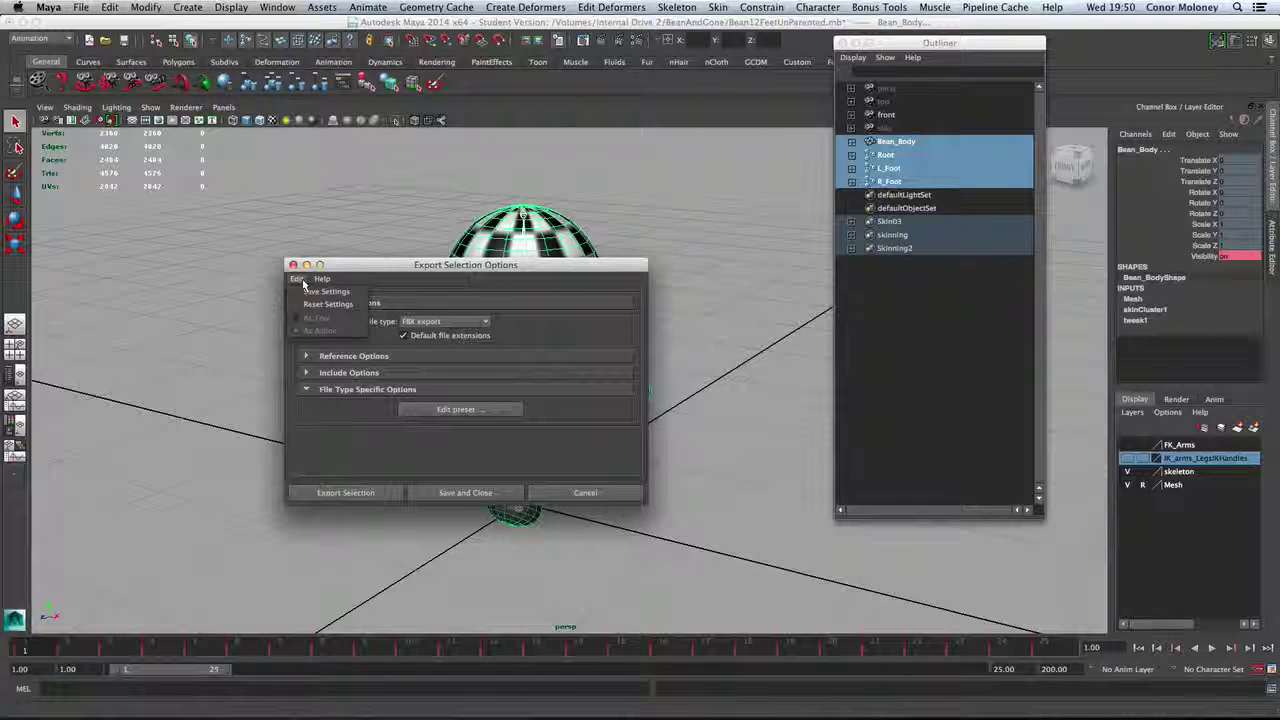
{"action": "left_click", "coordinate": [330, 305]}
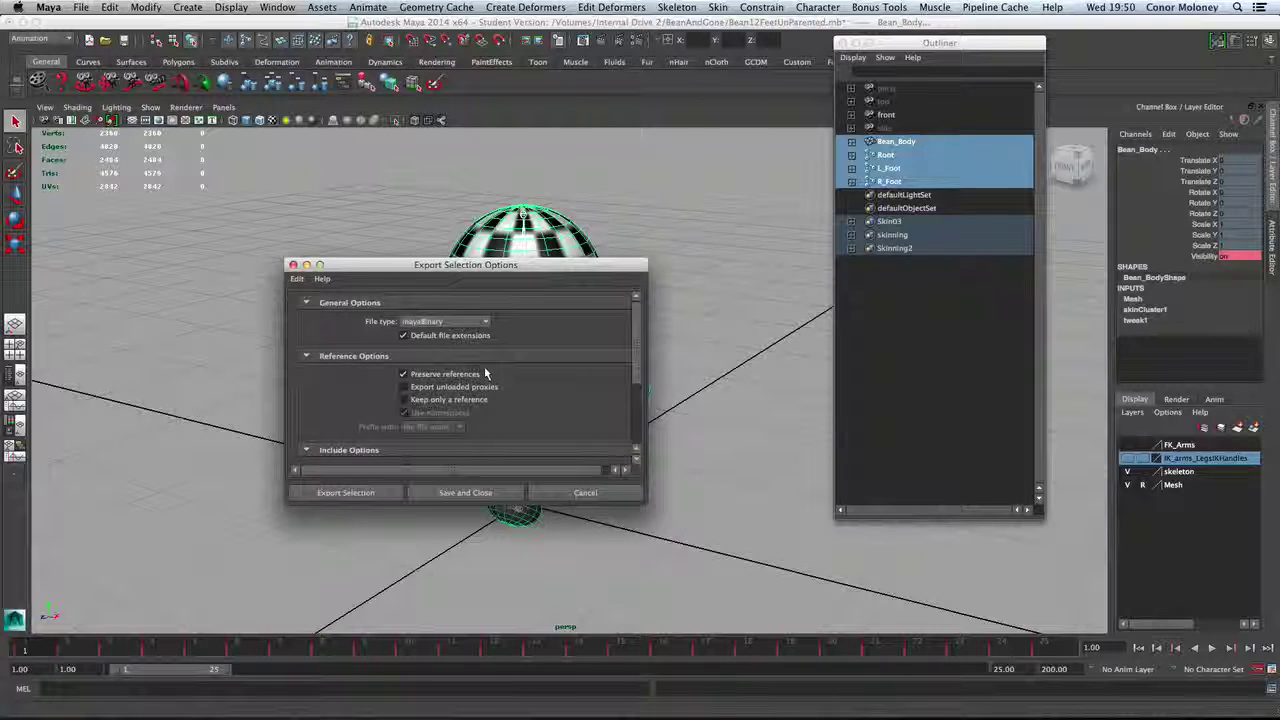
{"action": "scroll", "coordinate": [485, 372], "scroll_direction": "down", "scroll_amount": 5}
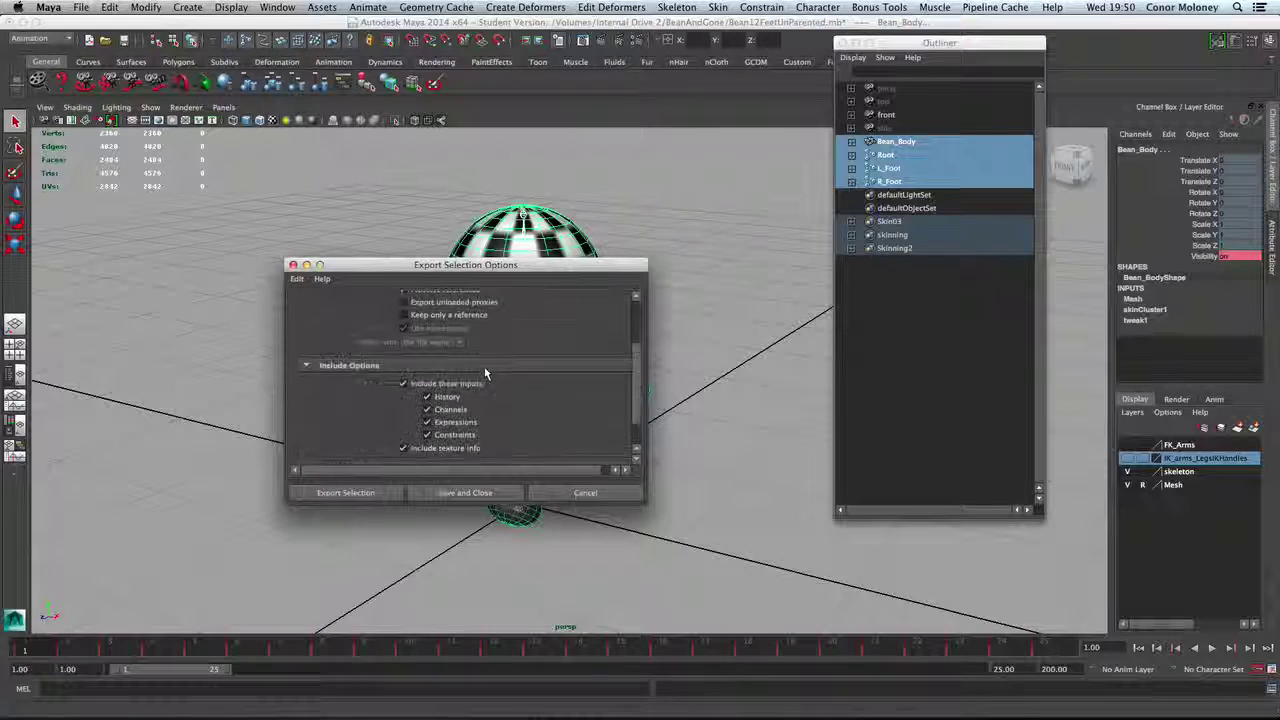
Export the selected joints and mesh as a Maya Binary file named Bean Walk Test 01 in the Toon Rig project's Assets folder
{"action": "left_click", "coordinate": [360, 494]}
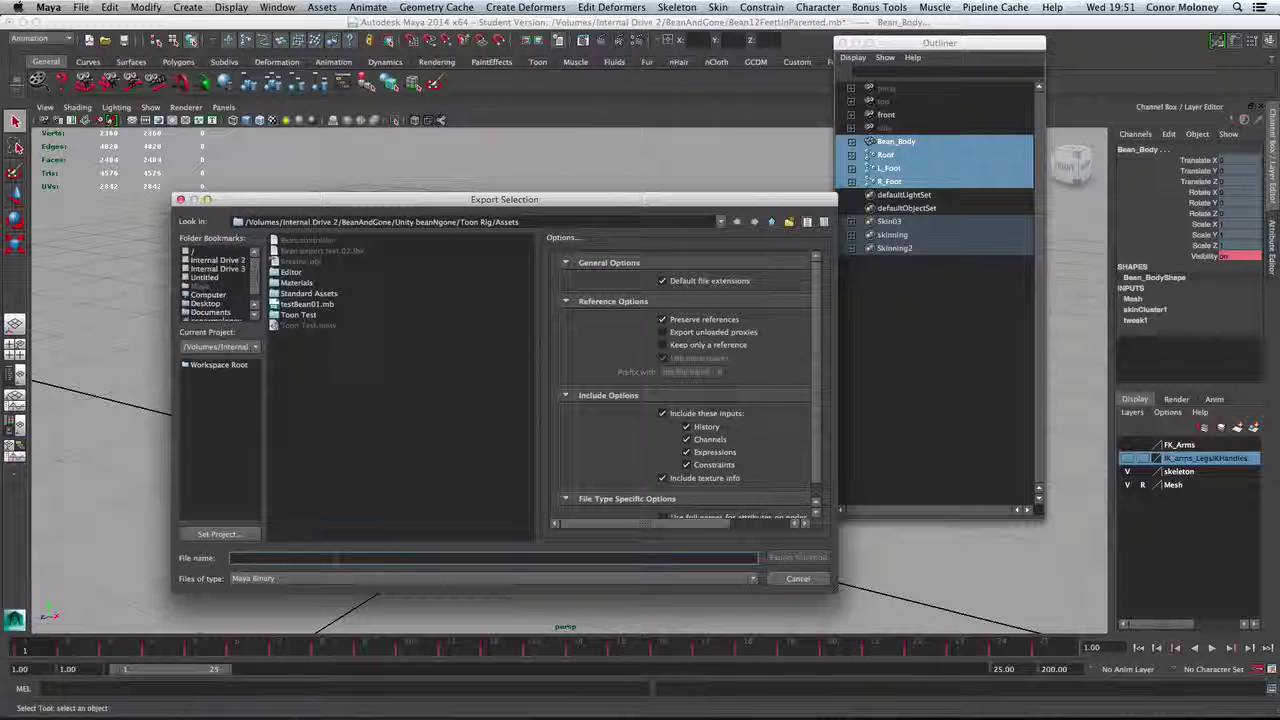
{"action": "type", "text": "Bean W"}
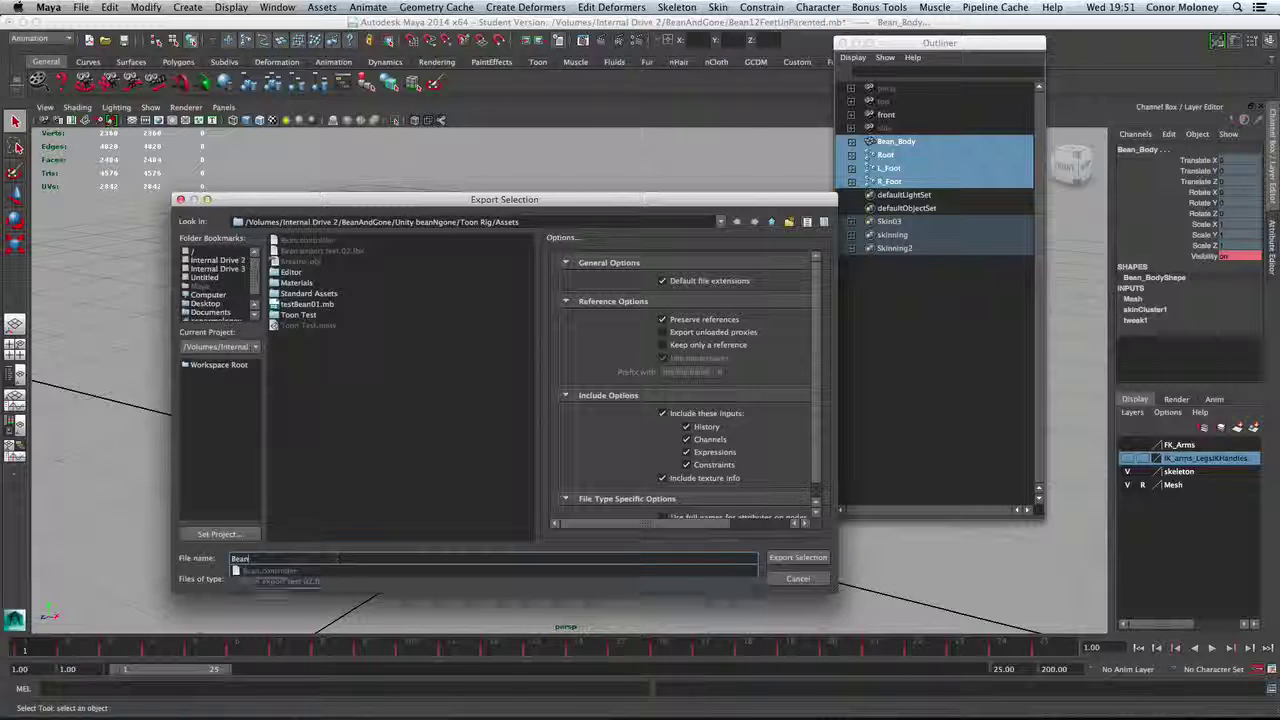
{"action": "type", "text": "alk Test 01"}
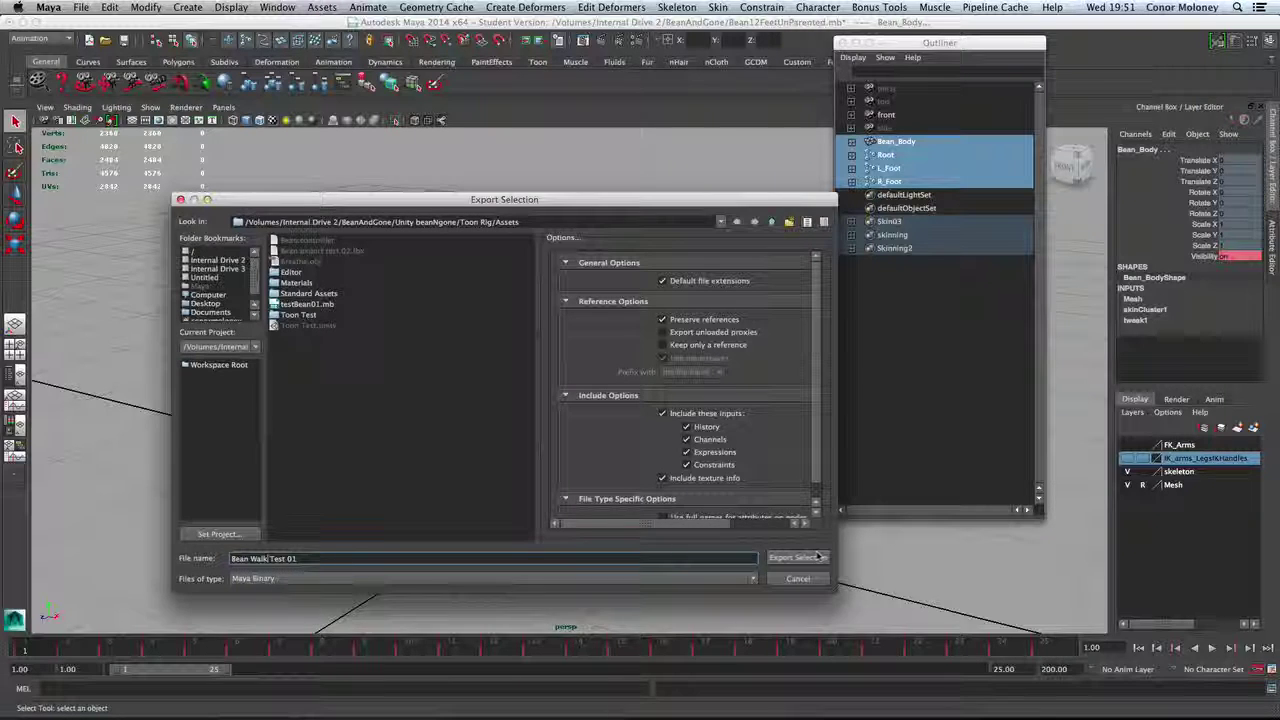
{"action": "left_click", "coordinate": [818, 556]}
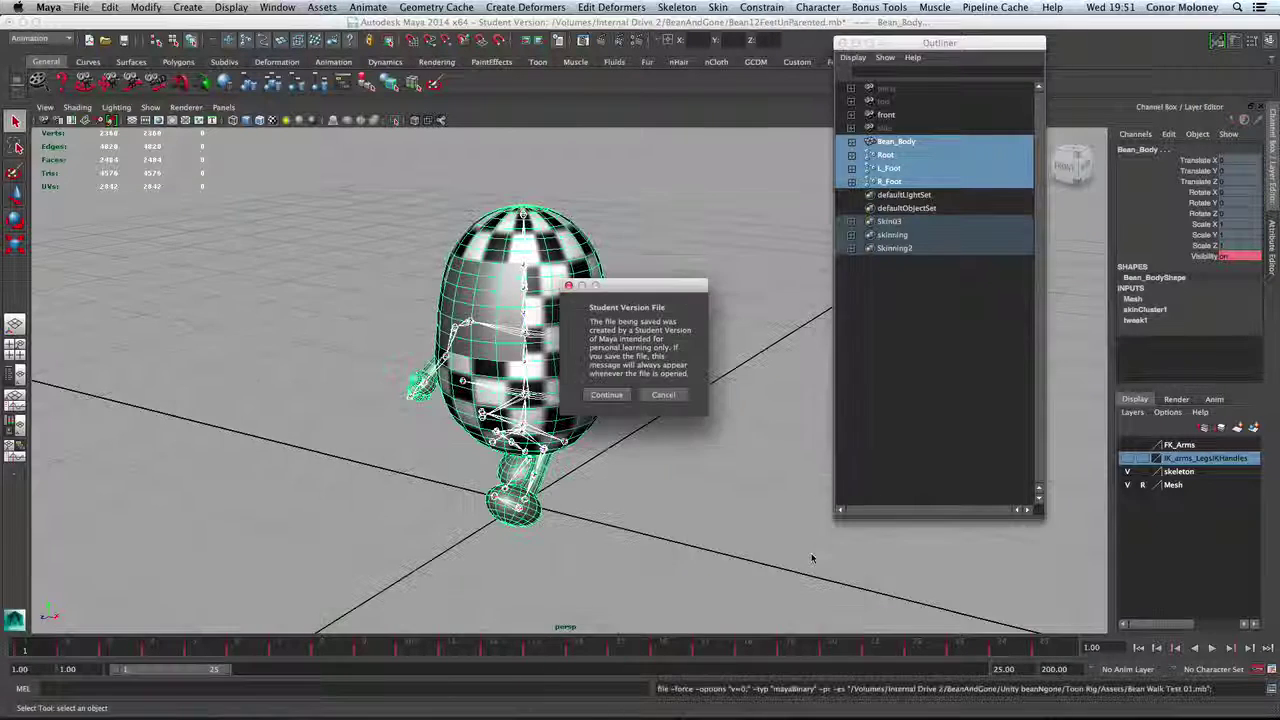
{"action": "left_click", "coordinate": [594, 398]}
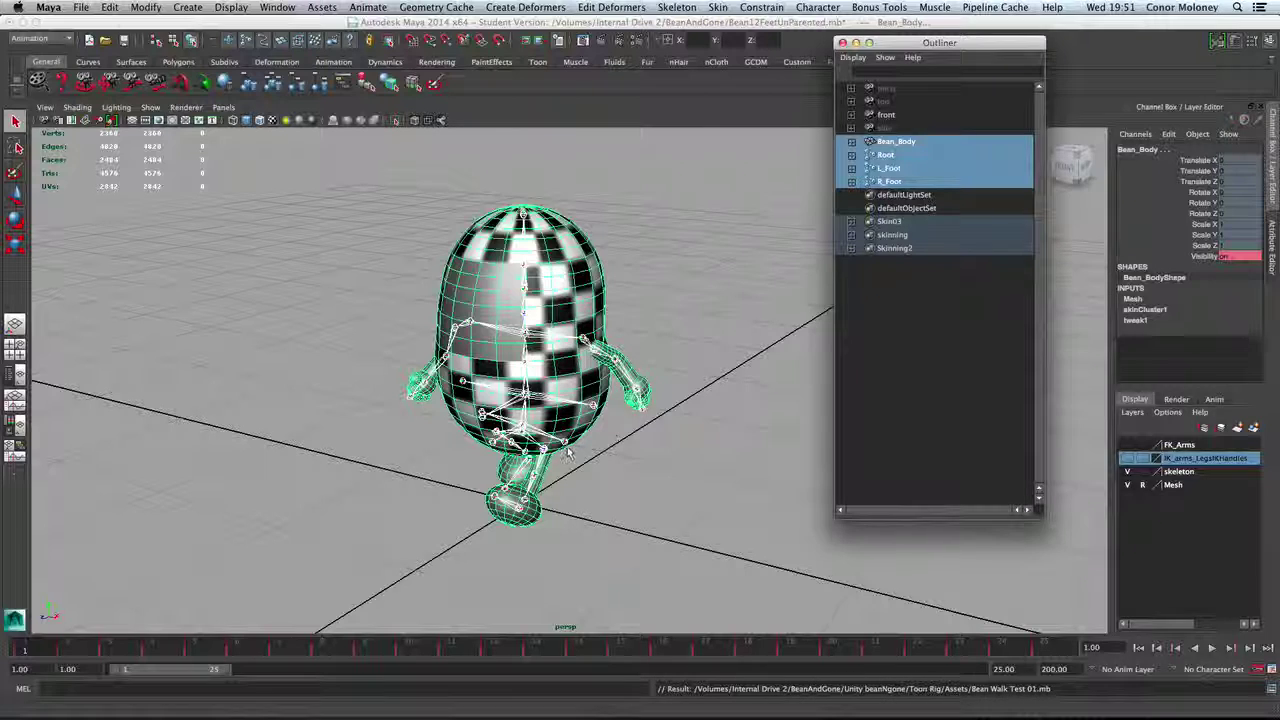
Switch to Unity and select the imported Bean Walk Test 01 model in the project's Assets
{"action": "key", "text": "super+Tab"}
{"action": "key", "text": "super+Tab"}
{"action": "key", "text": "super+Tab"}
{"action": "key", "text": "super+Tab"}
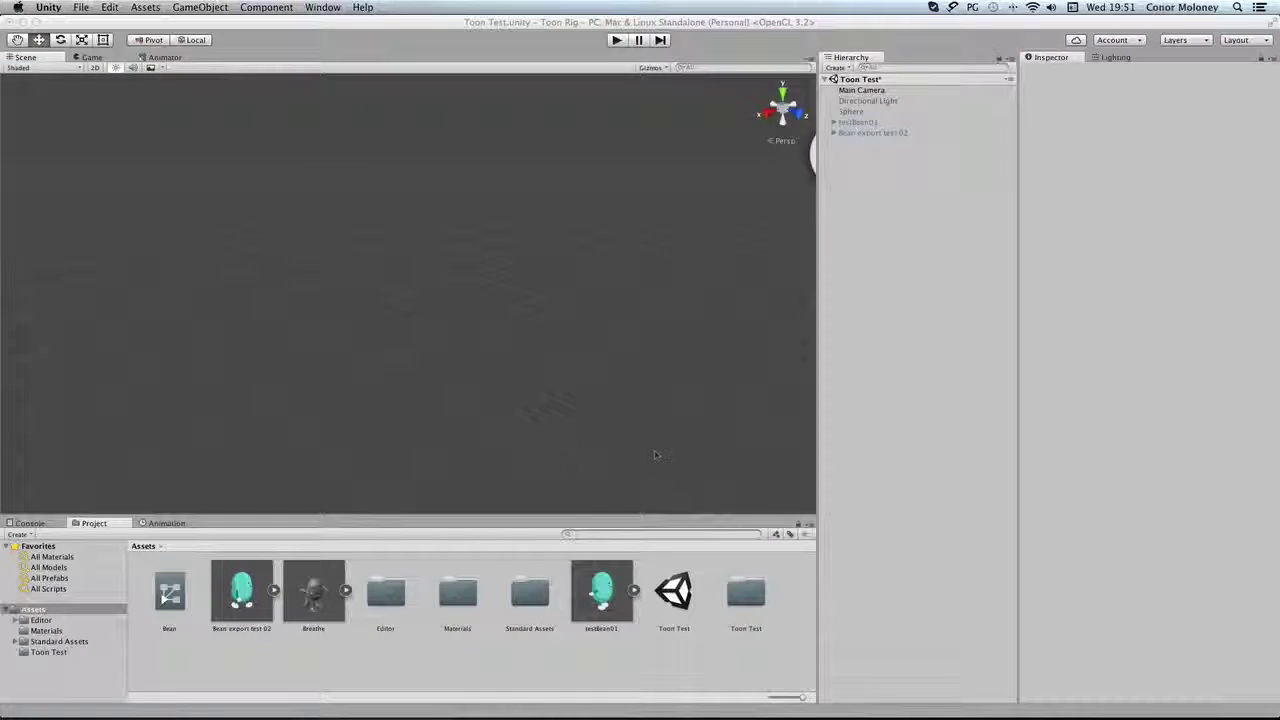
{"action": "left_click", "coordinate": [330, 597]}
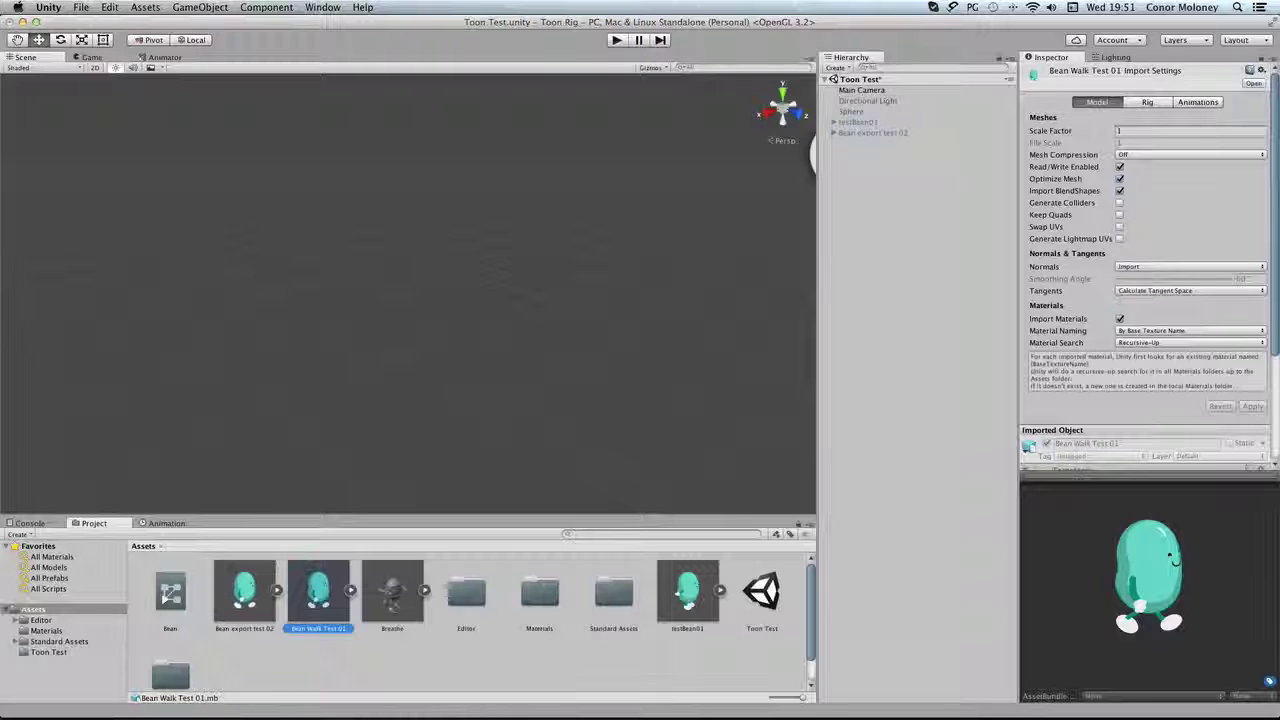
Rotate the Bean Walk Test 01 model preview to inspect the character from several sides
{"action": "mouse_move", "coordinate": [1163, 566]}
{"action": "left_mouse_down"}
{"action": "mouse_move", "coordinate": [1067, 557]}
{"action": "mouse_move", "coordinate": [1150, 566]}
{"action": "left_mouse_up"}
{"action": "key", "text": "super+Tab"}
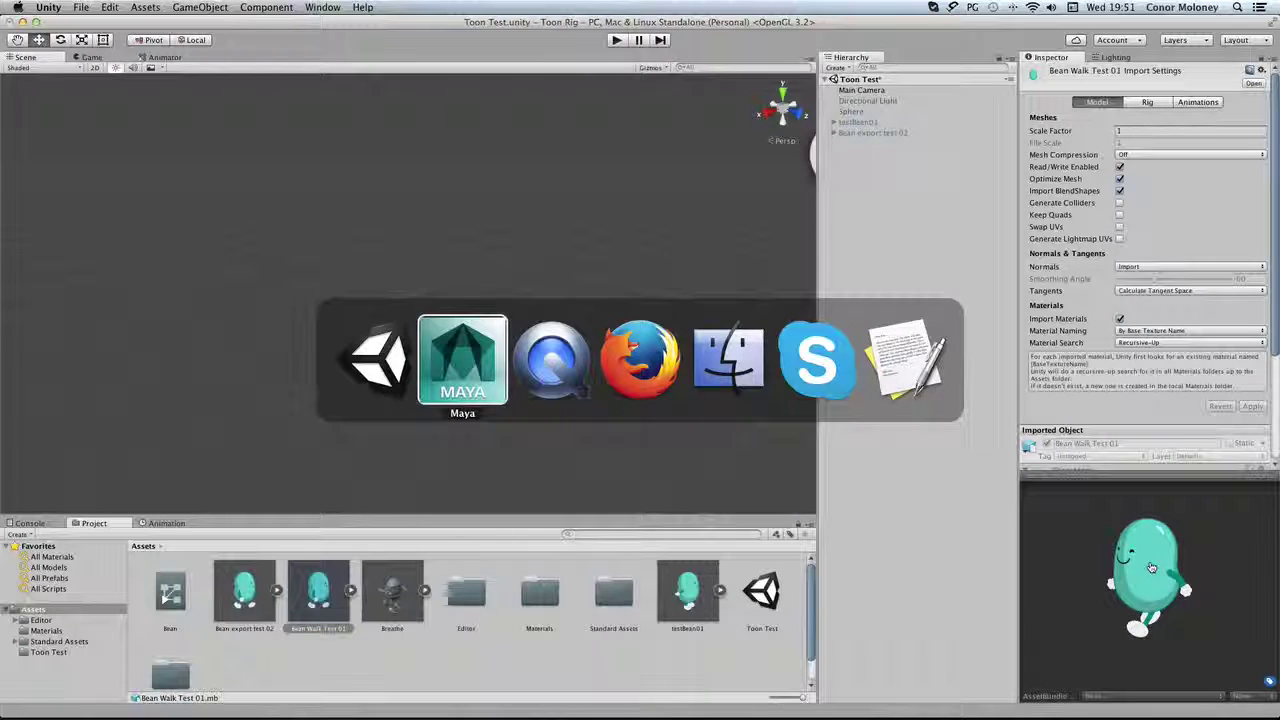
{"action": "key", "text": "super+Tab"}
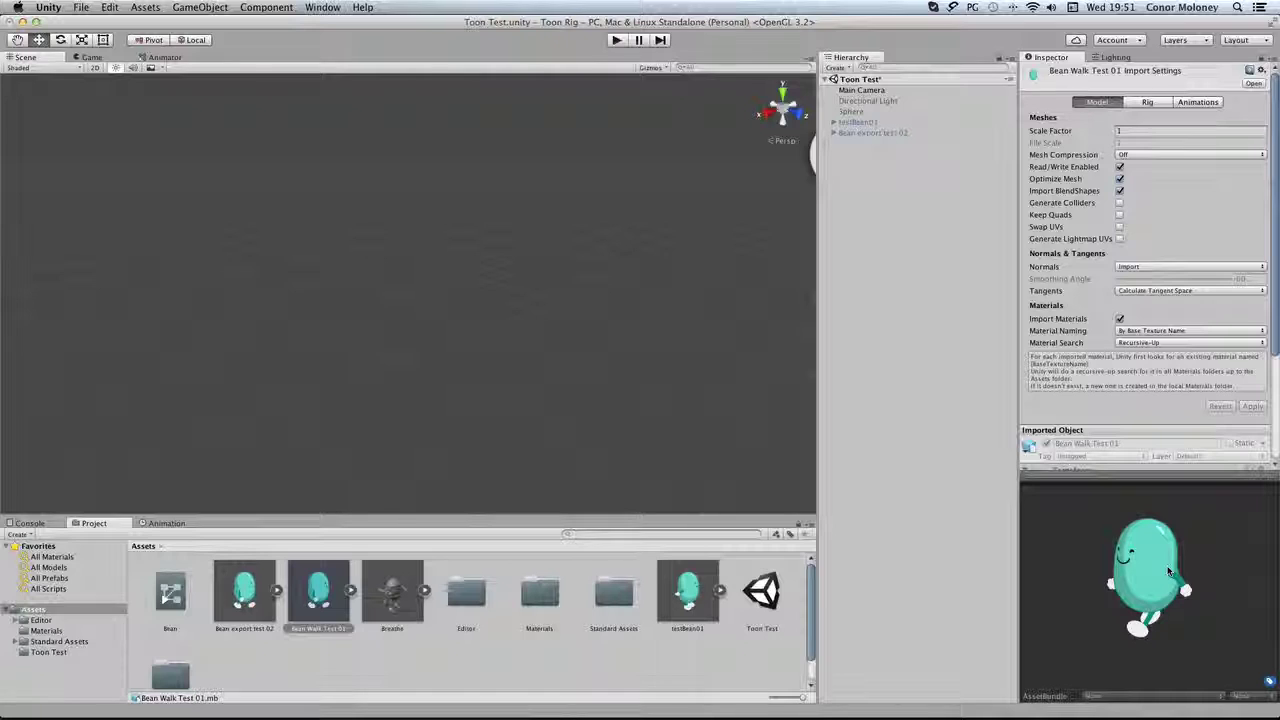
{"action": "left_click_drag", "start_coordinate": [1145, 572], "coordinate": [1203, 567]}
{"action": "mouse_move", "coordinate": [1123, 569]}
{"action": "left_mouse_down"}
{"action": "mouse_move", "coordinate": [1197, 568]}
{"action": "mouse_move", "coordinate": [1181, 549]}
{"action": "mouse_move", "coordinate": [1214, 566]}
{"action": "mouse_move", "coordinate": [1106, 576]}
{"action": "left_mouse_up"}
{"action": "mouse_move", "coordinate": [1195, 572]}
{"action": "left_mouse_down"}
{"action": "mouse_move", "coordinate": [1146, 573]}
{"action": "mouse_move", "coordinate": [1193, 579]}
{"action": "mouse_move", "coordinate": [1151, 580]}
{"action": "mouse_move", "coordinate": [1218, 557]}
{"action": "mouse_move", "coordinate": [1131, 574]}
{"action": "mouse_move", "coordinate": [1181, 574]}
{"action": "left_mouse_up"}
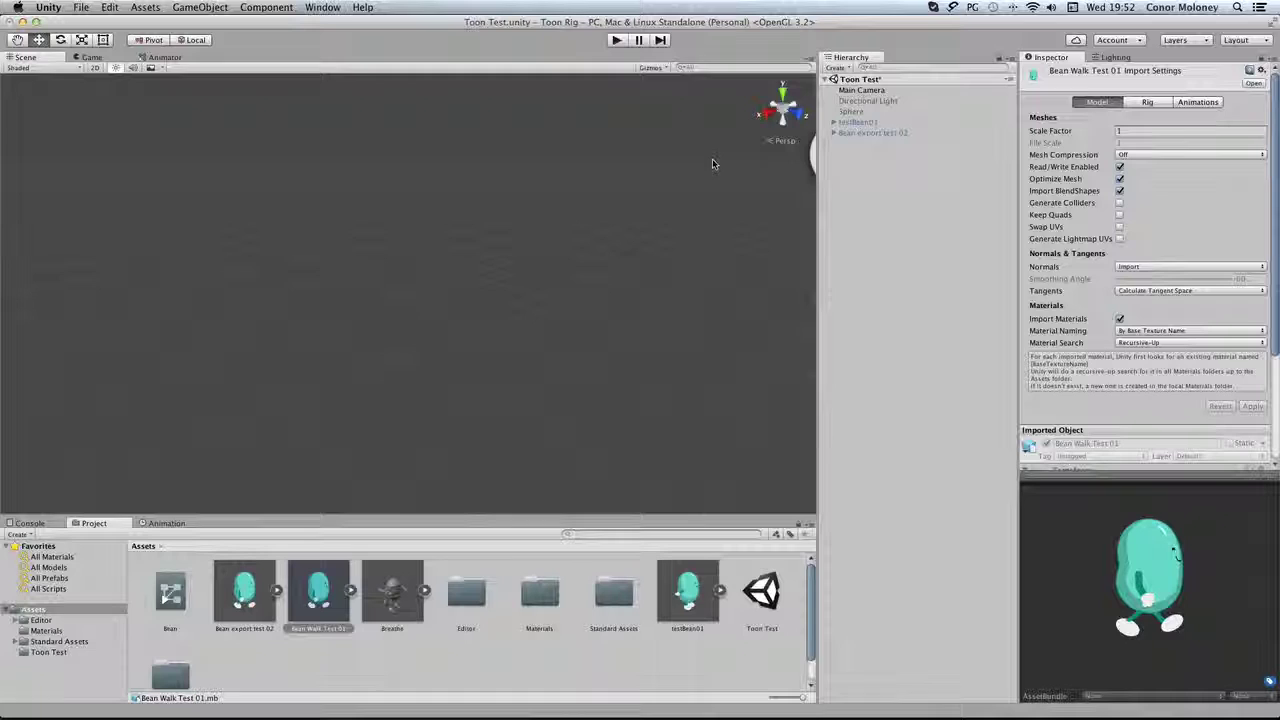
Add the Bean Walk Test 01 model to the Toon Test scene hierarchy, frame it in the Scene view and deselect it
{"action": "left_click_drag", "start_coordinate": [312, 590], "coordinate": [857, 276]}
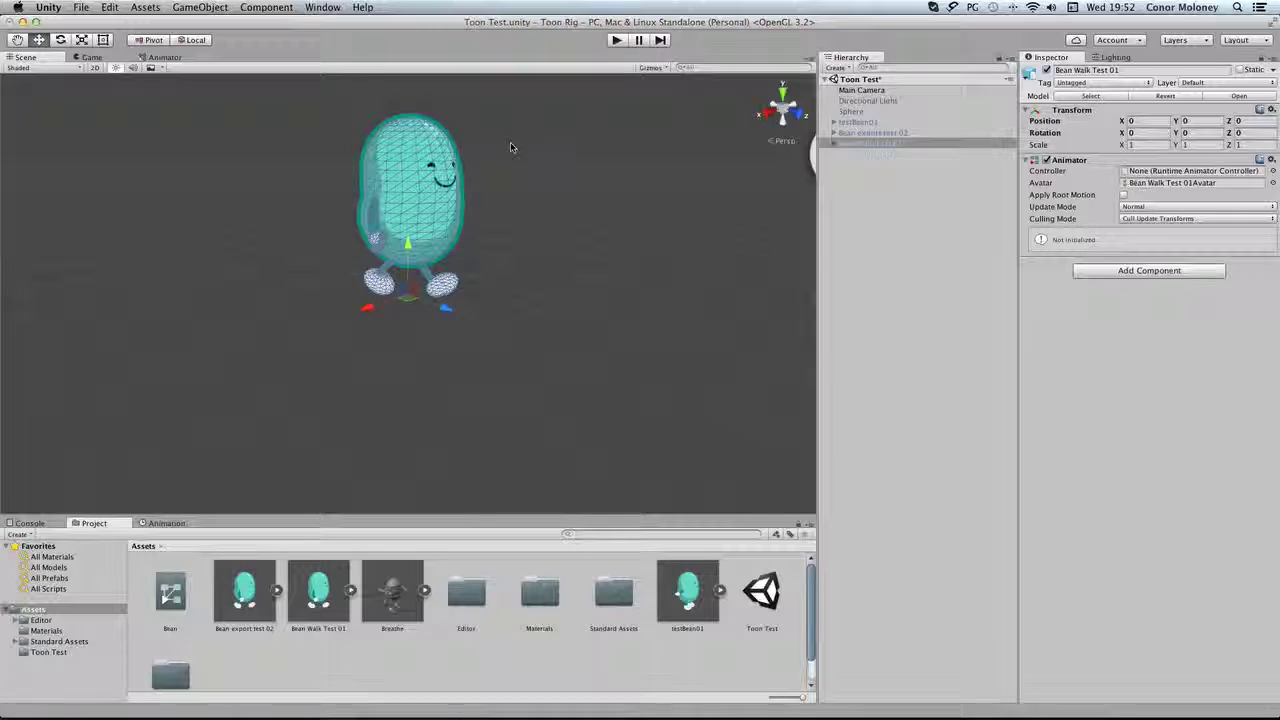
{"action": "scroll", "coordinate": [477, 173], "scroll_direction": "down", "scroll_amount": 4}
{"action": "scroll", "coordinate": [477, 173], "scroll_direction": "up", "scroll_amount": 12}
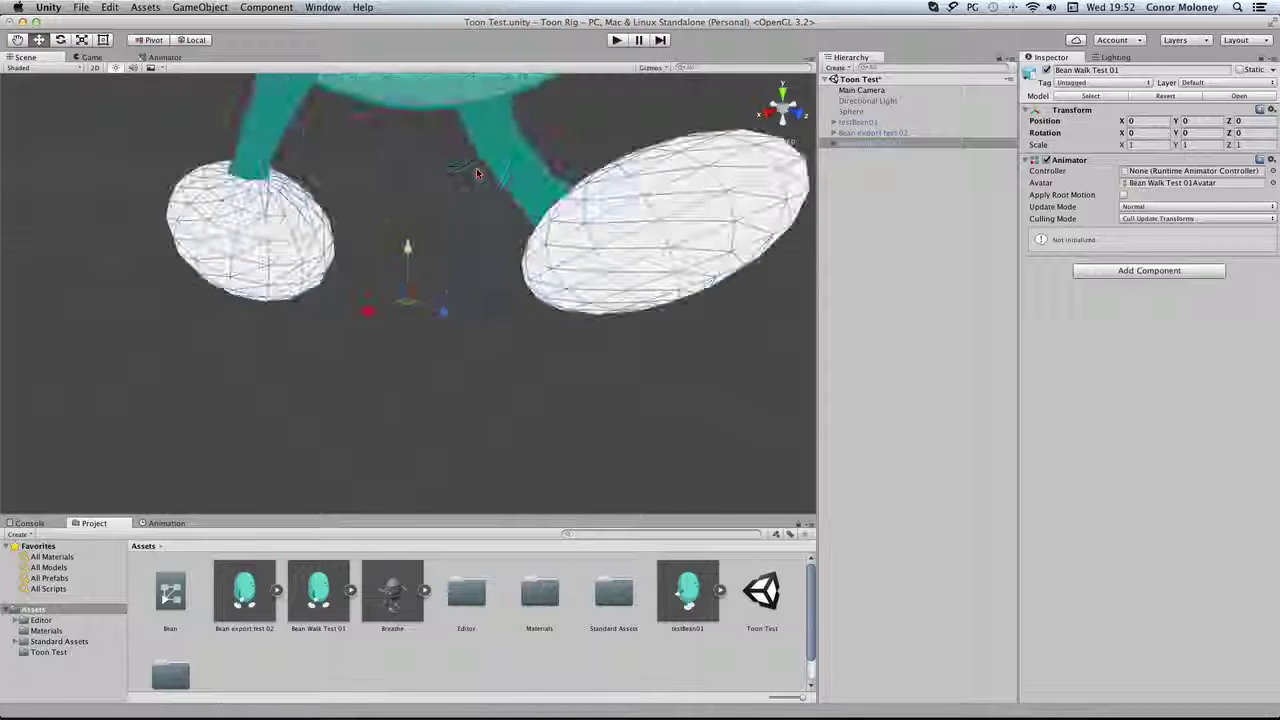
{"action": "scroll", "coordinate": [477, 173], "scroll_direction": "down", "scroll_amount": 10}
{"action": "key", "text": "f"}
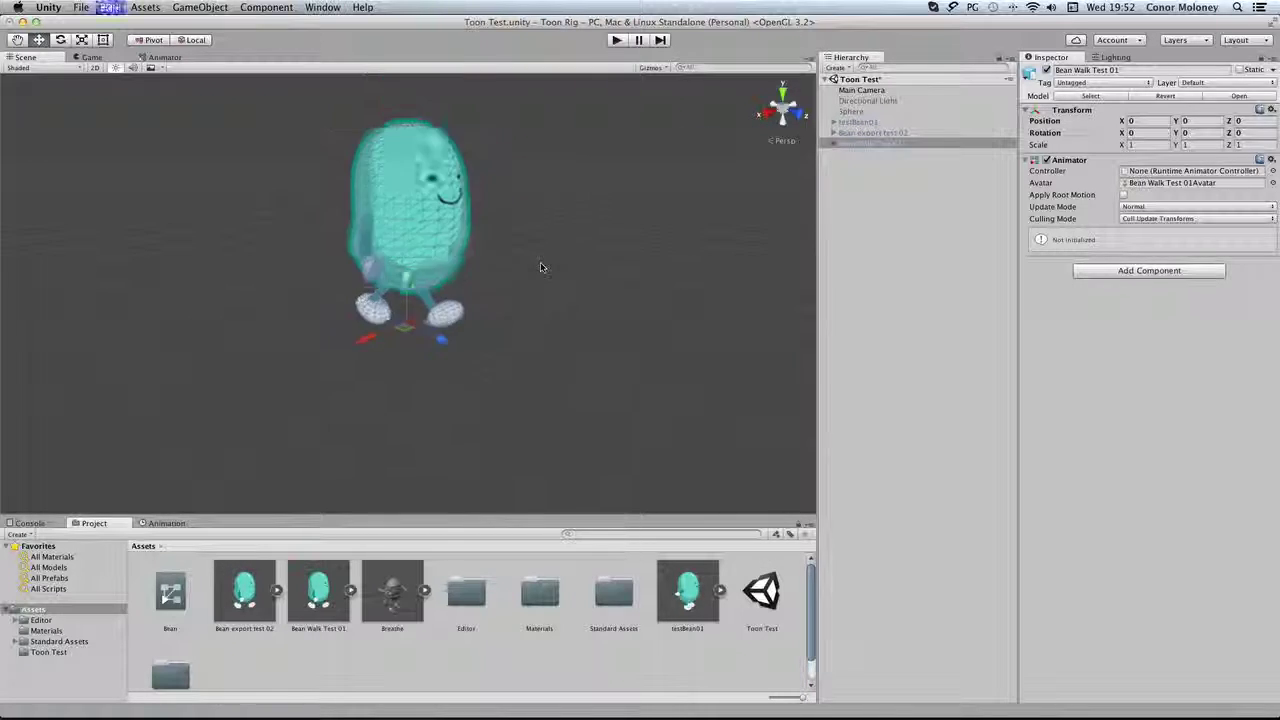
{"action": "left_click", "coordinate": [568, 253]}
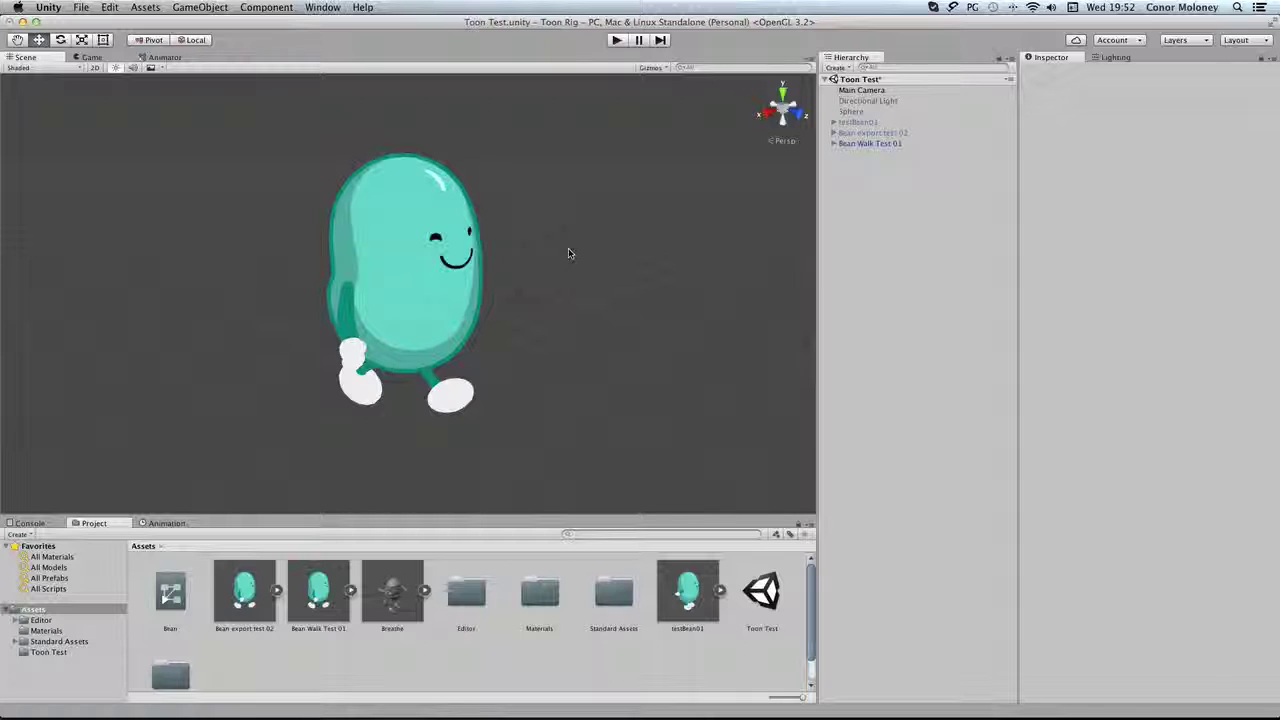
{"action": "scroll", "coordinate": [547, 233], "scroll_direction": "down", "scroll_amount": 2}
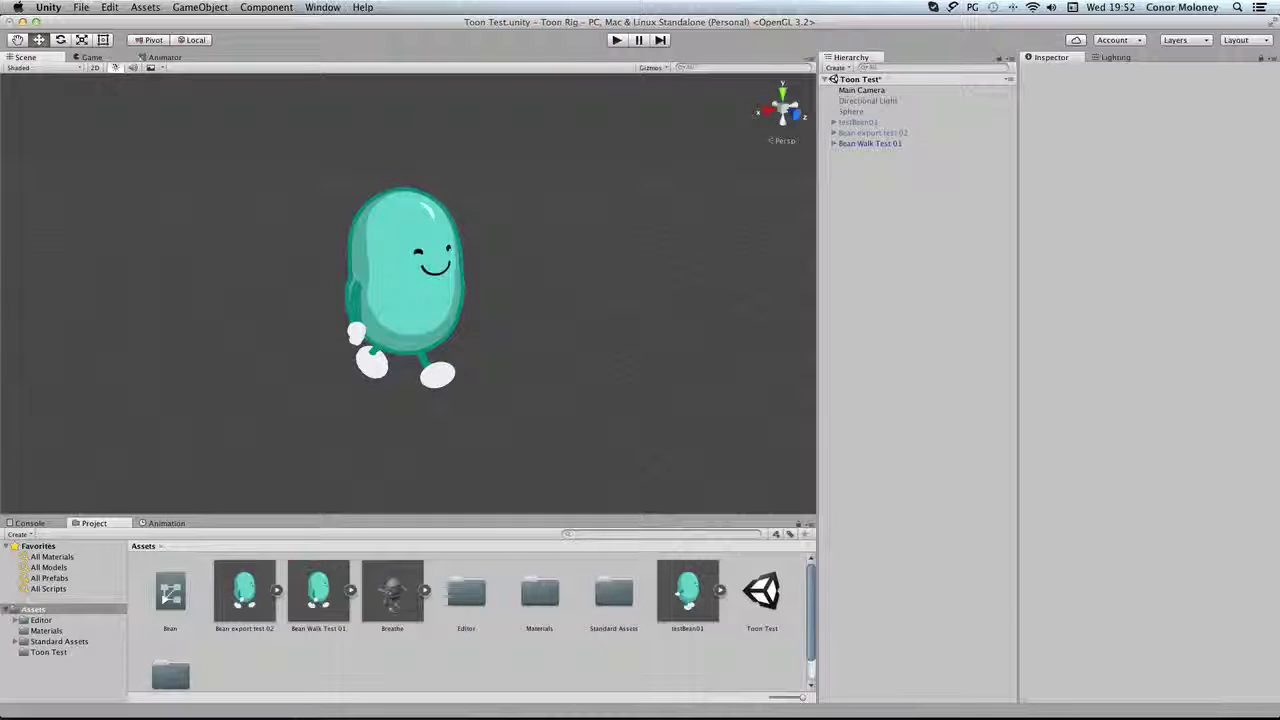
Add a cube beside the bean at about X 1.354, Y 0.468 as a size reference, and delete it
{"action": "left_click", "coordinate": [145, 7]}
{"action": "mouse_move", "coordinate": [201, 49]}
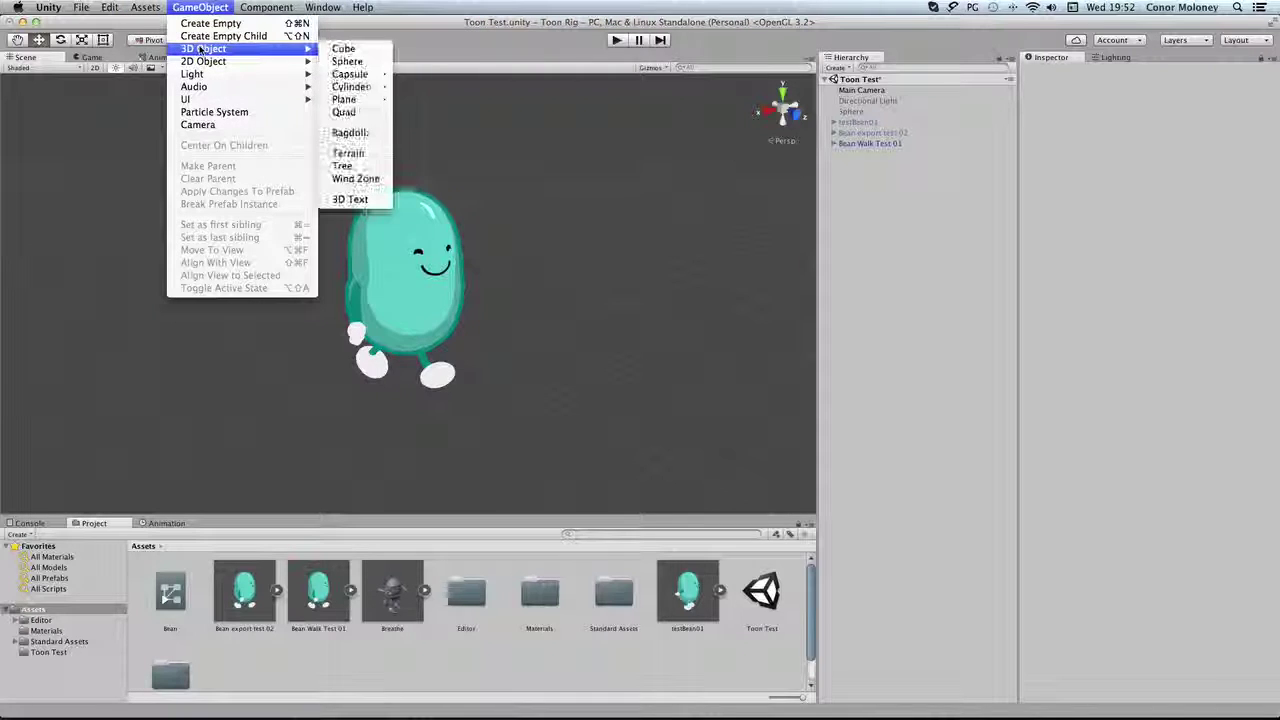
{"action": "left_click", "coordinate": [343, 49]}
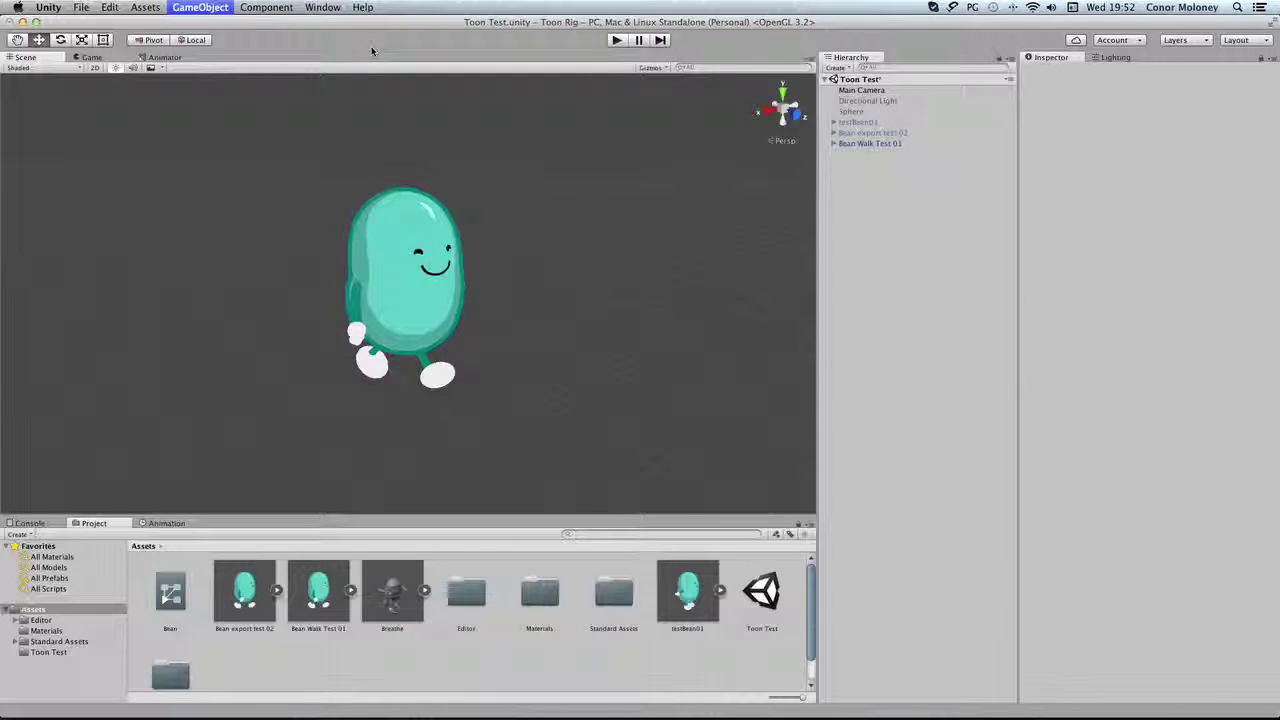
{"action": "left_click_drag", "start_coordinate": [362, 304], "coordinate": [225, 321]}
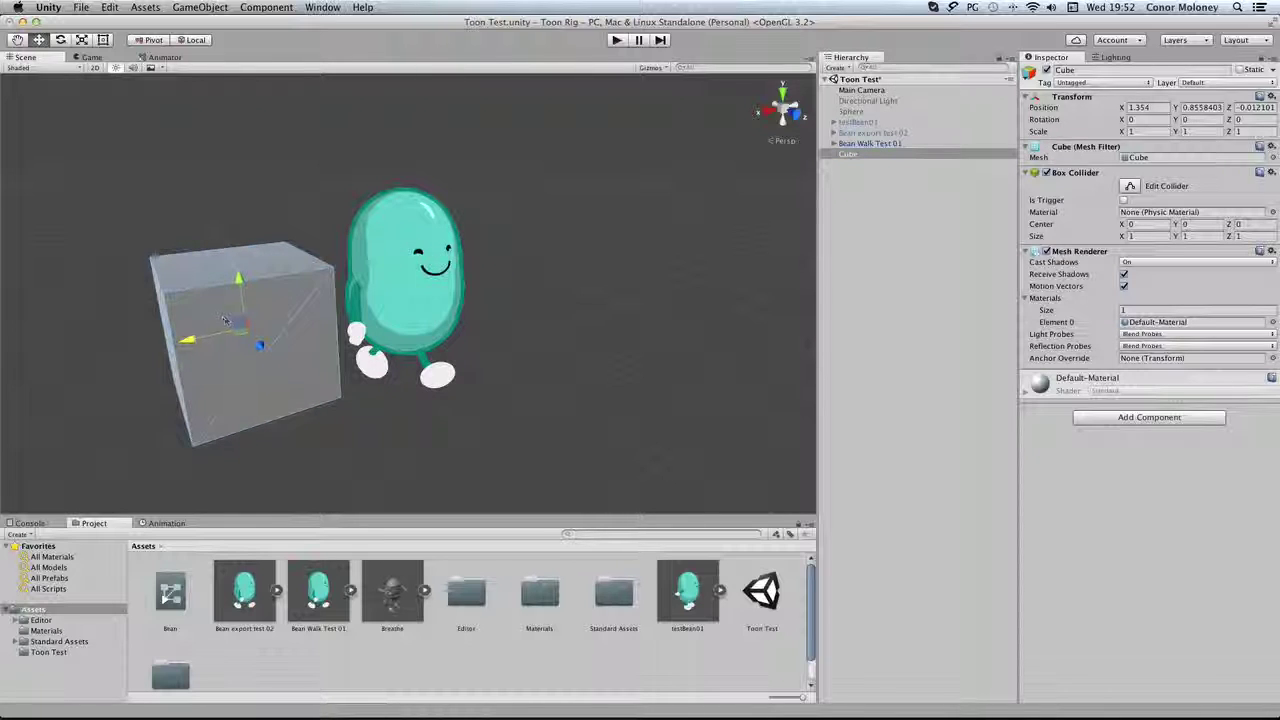
{"action": "left_click_drag", "start_coordinate": [238, 278], "coordinate": [245, 326]}
{"action": "left_click_drag", "start_coordinate": [365, 343], "coordinate": [250, 330], "text": "alt"}
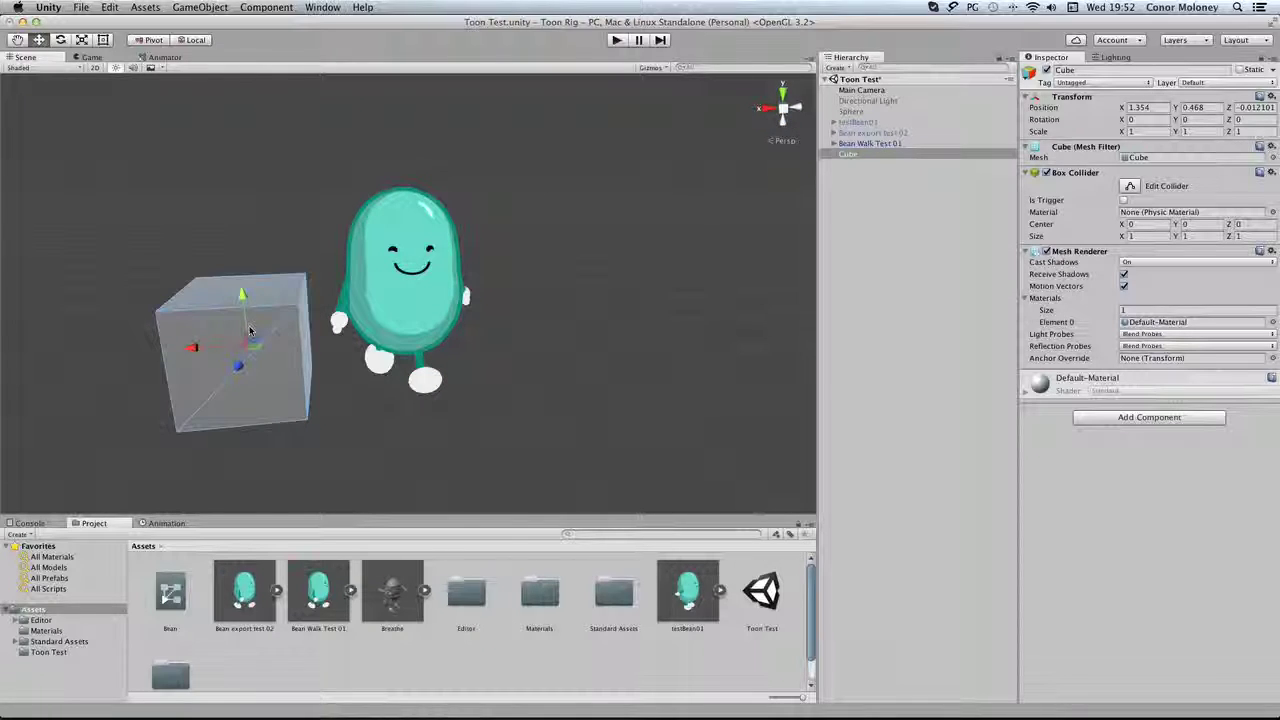
{"action": "key", "text": "super+BackSpace"}
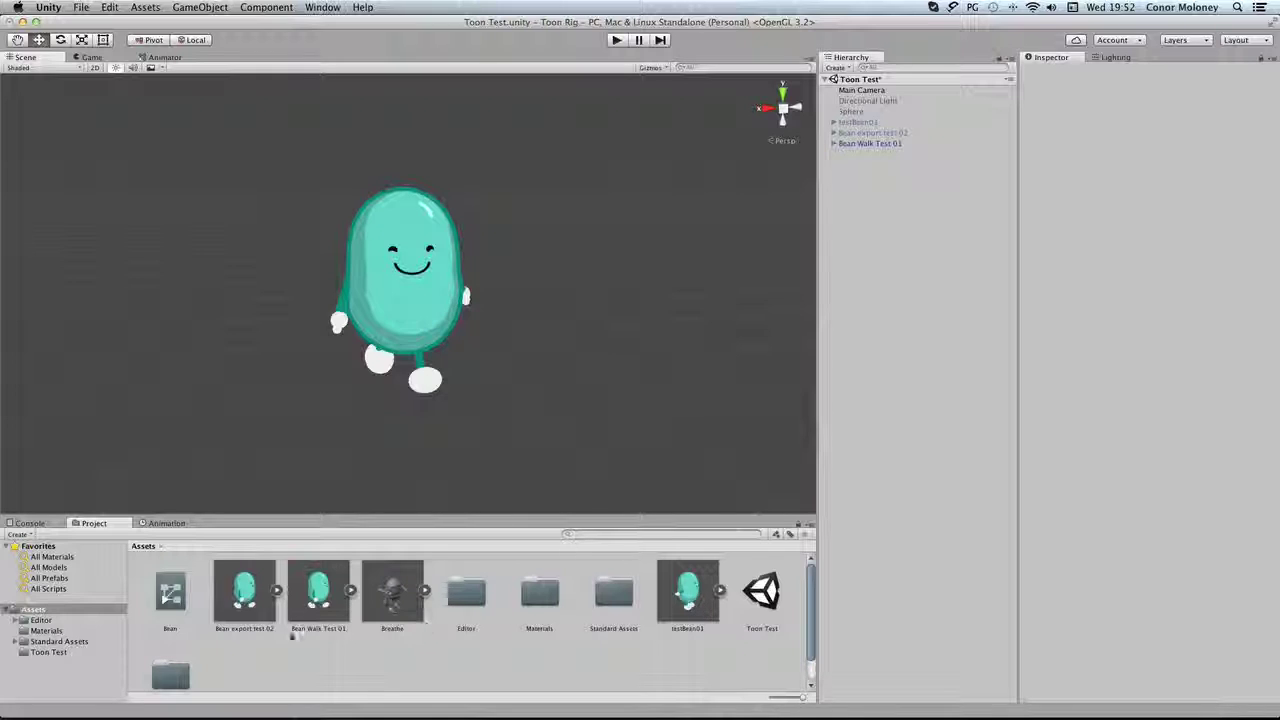
Set the animation type of the Bean Walk Test 01 asset's rig to Humanoid and apply the change
{"action": "left_click", "coordinate": [334, 594]}
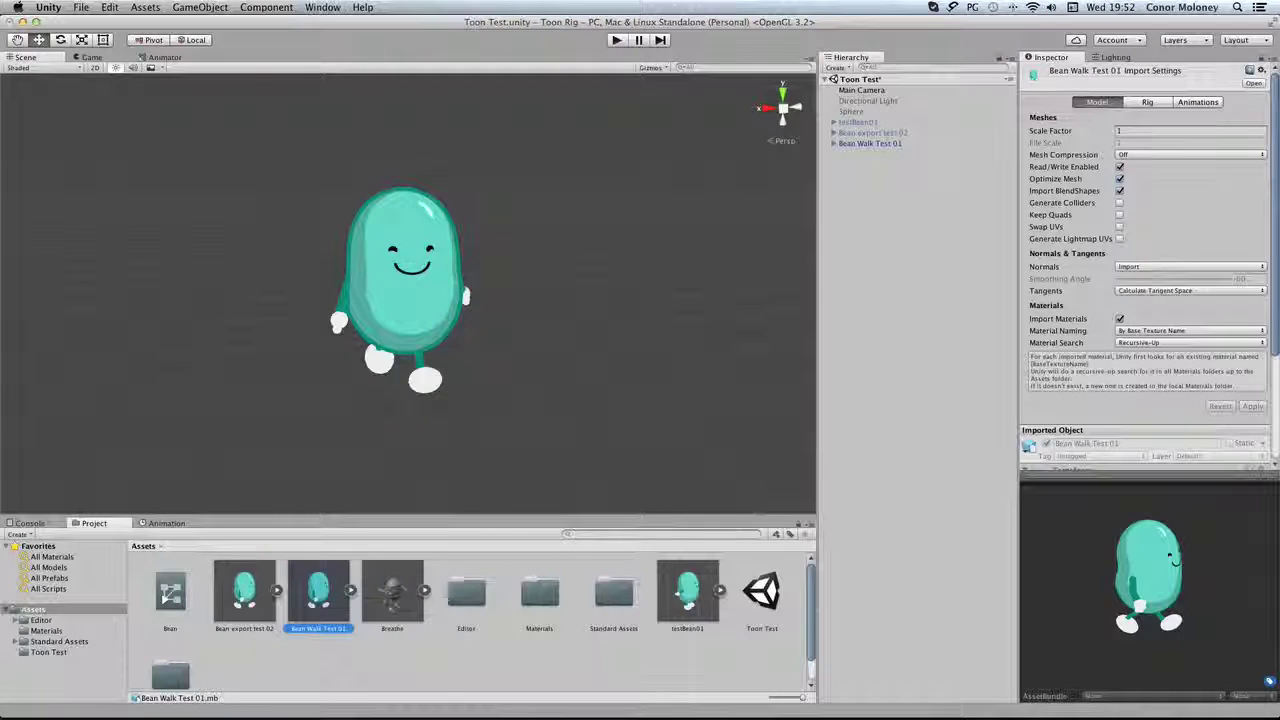
{"action": "scroll", "coordinate": [1150, 185], "scroll_direction": "down", "scroll_amount": 3}
{"action": "scroll", "coordinate": [1151, 185], "scroll_direction": "up", "scroll_amount": 3}
{"action": "left_click", "coordinate": [1149, 104]}
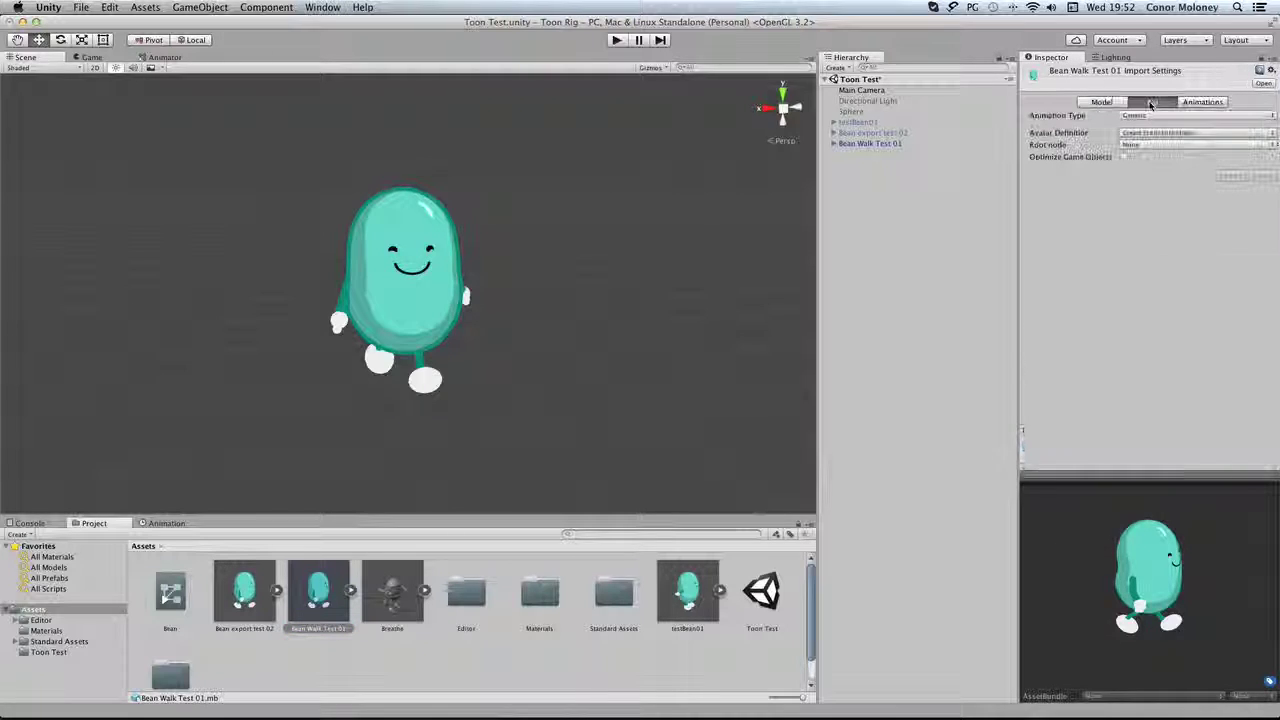
{"action": "left_click", "coordinate": [1157, 116]}
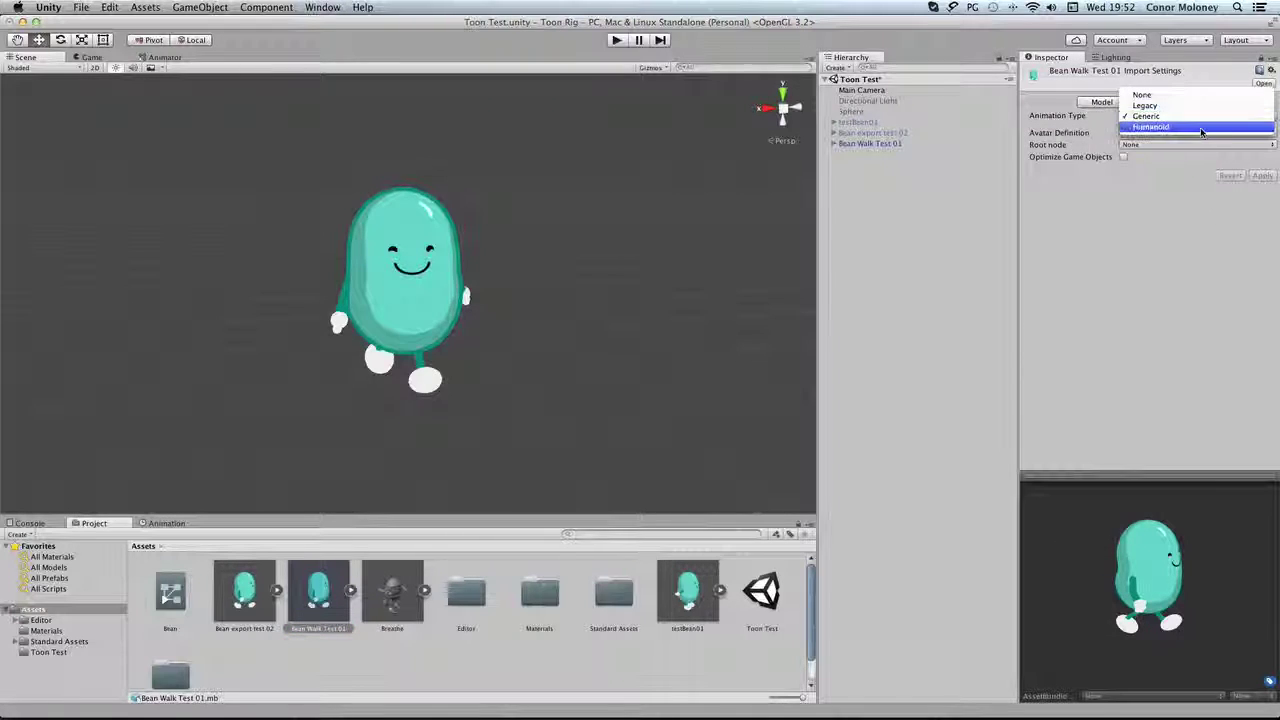
{"action": "left_click", "coordinate": [1201, 129]}
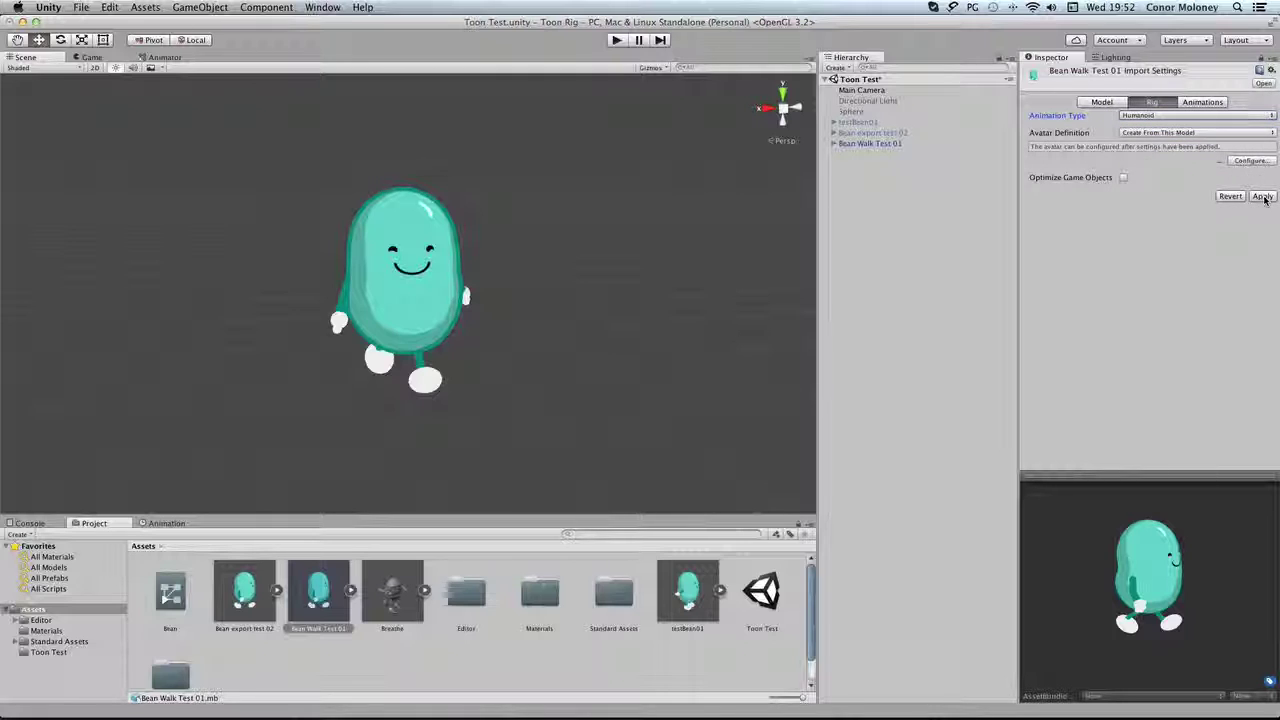
Review the Take 001 clip's import settings and play the walk animation in the preview, stopping it after checking
{"action": "left_click", "coordinate": [1203, 101]}
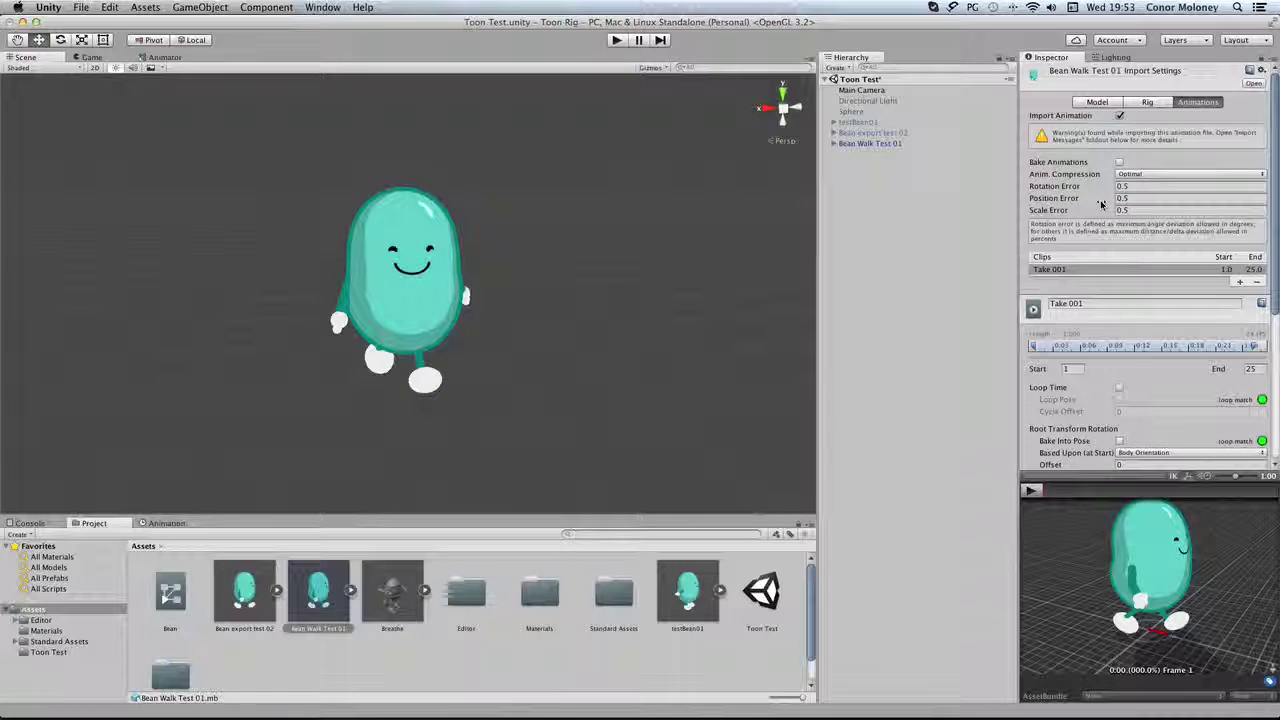
{"action": "scroll", "coordinate": [1190, 389], "scroll_direction": "down", "scroll_amount": 5}
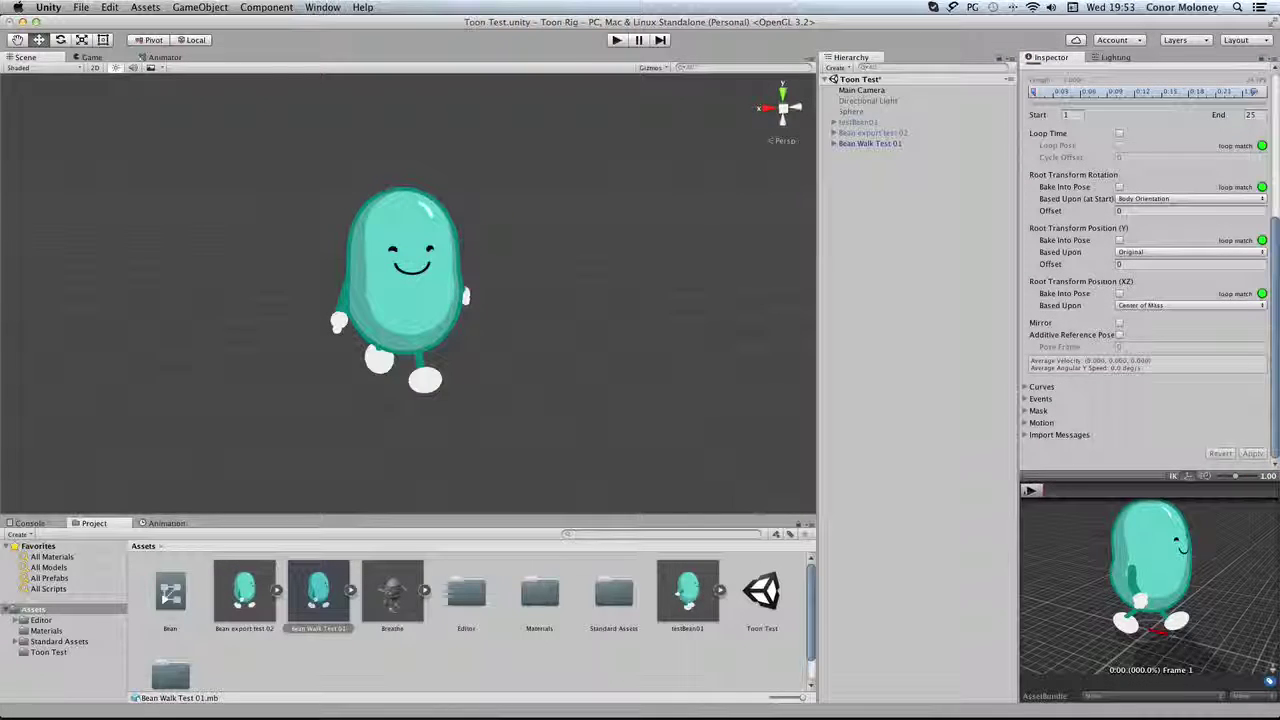
{"action": "left_click", "coordinate": [1030, 492]}
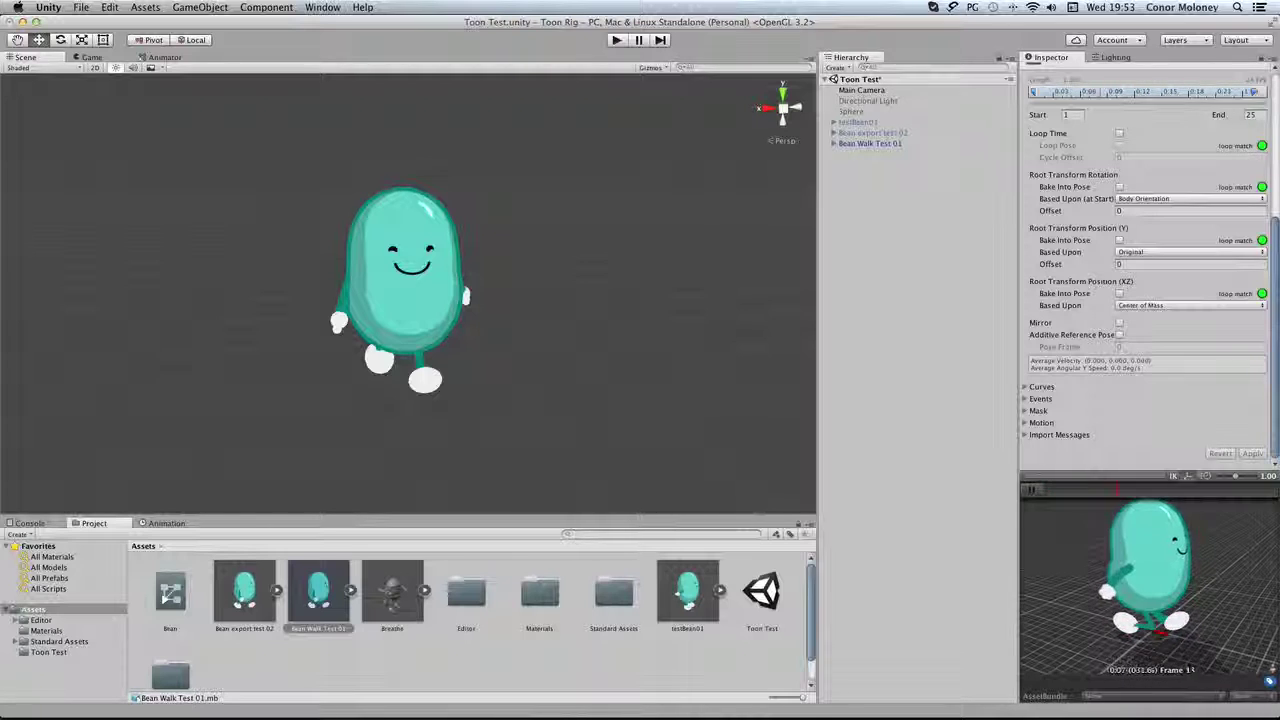
{"action": "left_click", "coordinate": [1032, 491]}
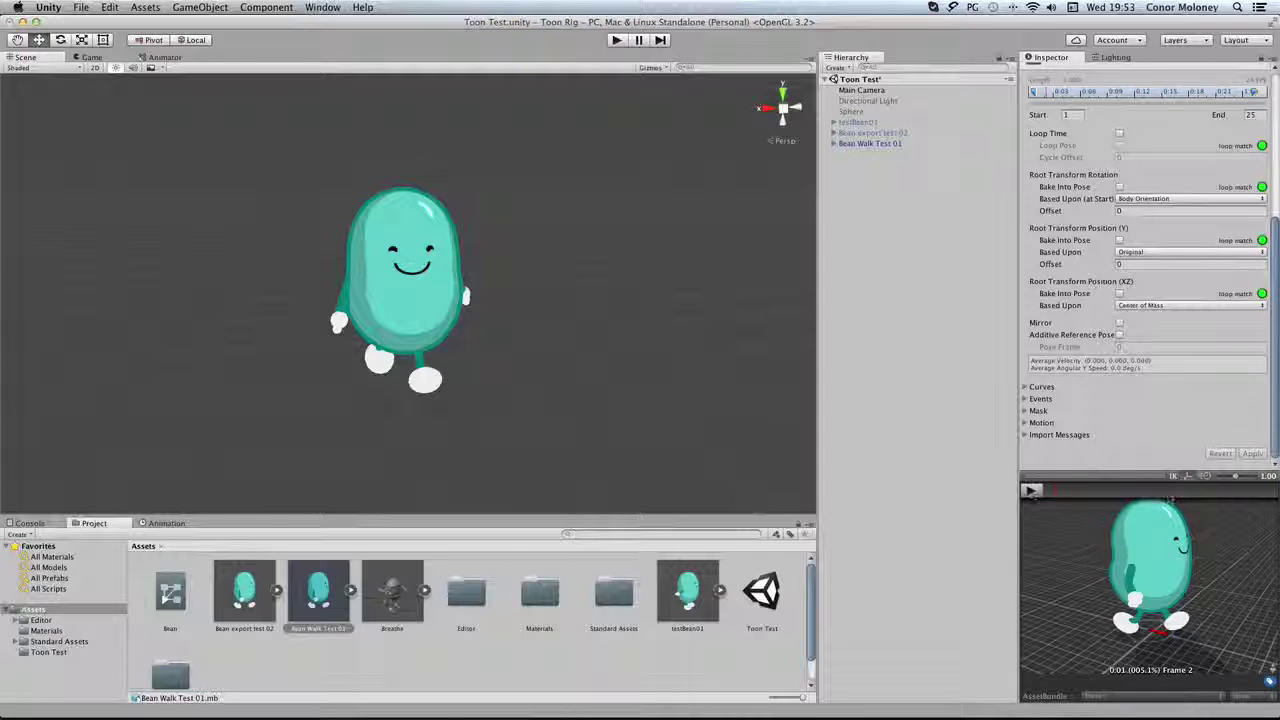
{"action": "scroll", "coordinate": [1150, 330], "scroll_direction": "up", "scroll_amount": 5}
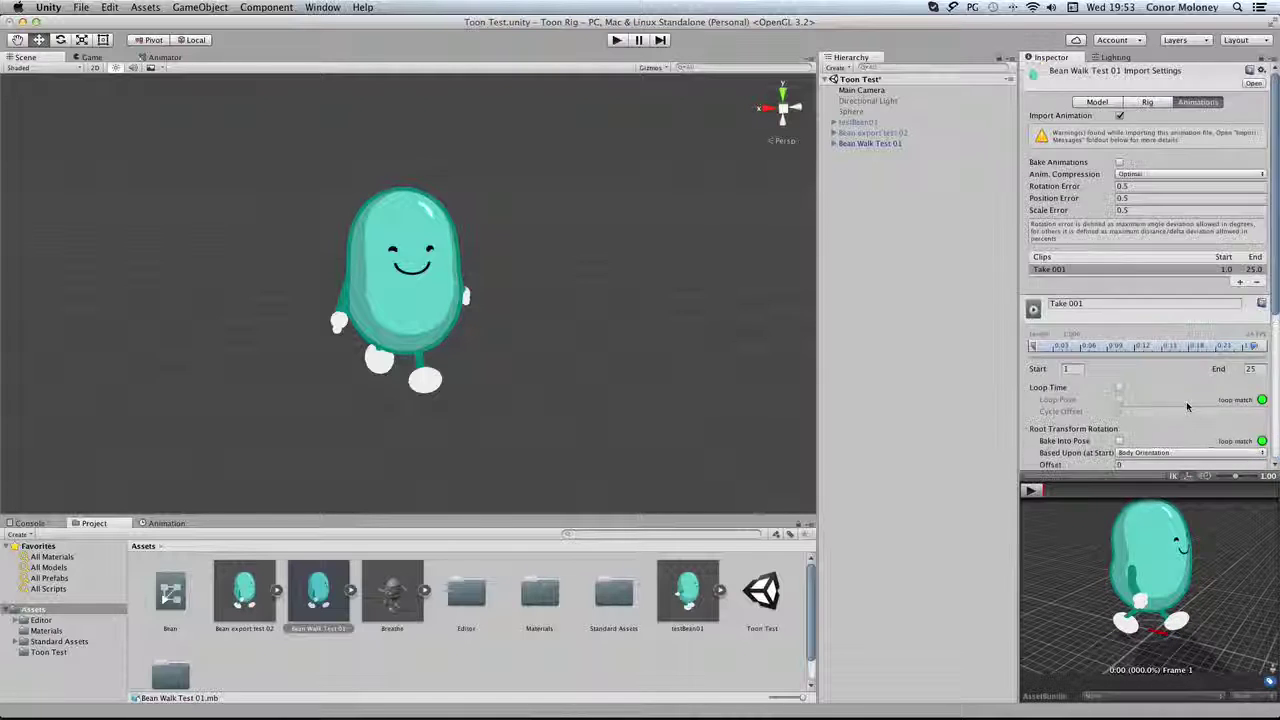
Open the avatar configuration for the Bean Walk Test 01 rig, saving the Toon Test scene, and review the body bone mapping
{"action": "left_click", "coordinate": [1150, 102]}
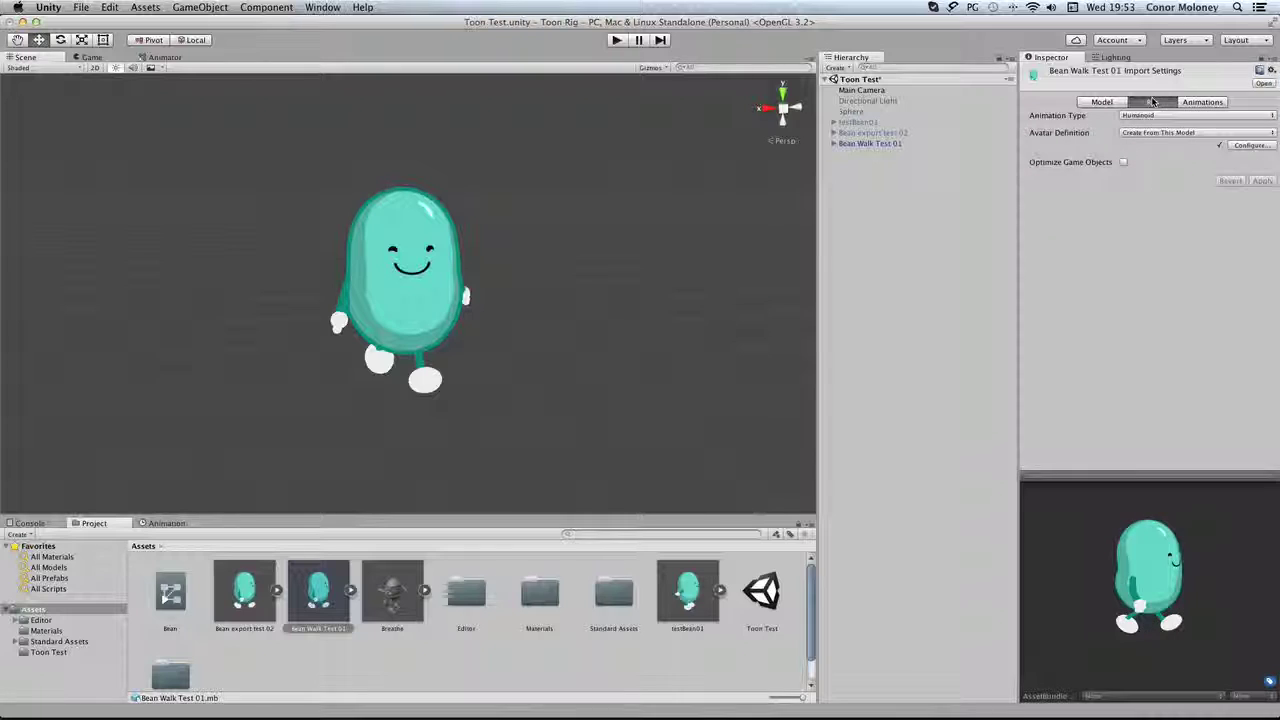
{"action": "left_click", "coordinate": [1252, 146]}
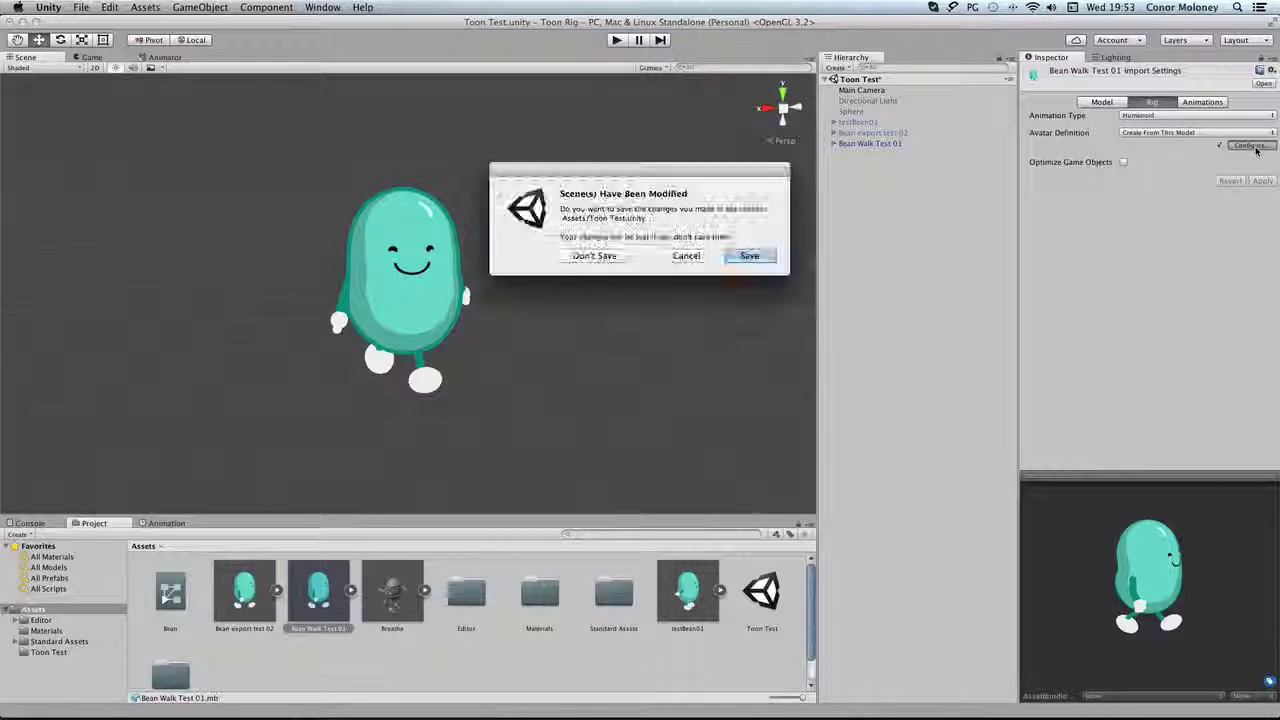
{"action": "left_click", "coordinate": [749, 256]}
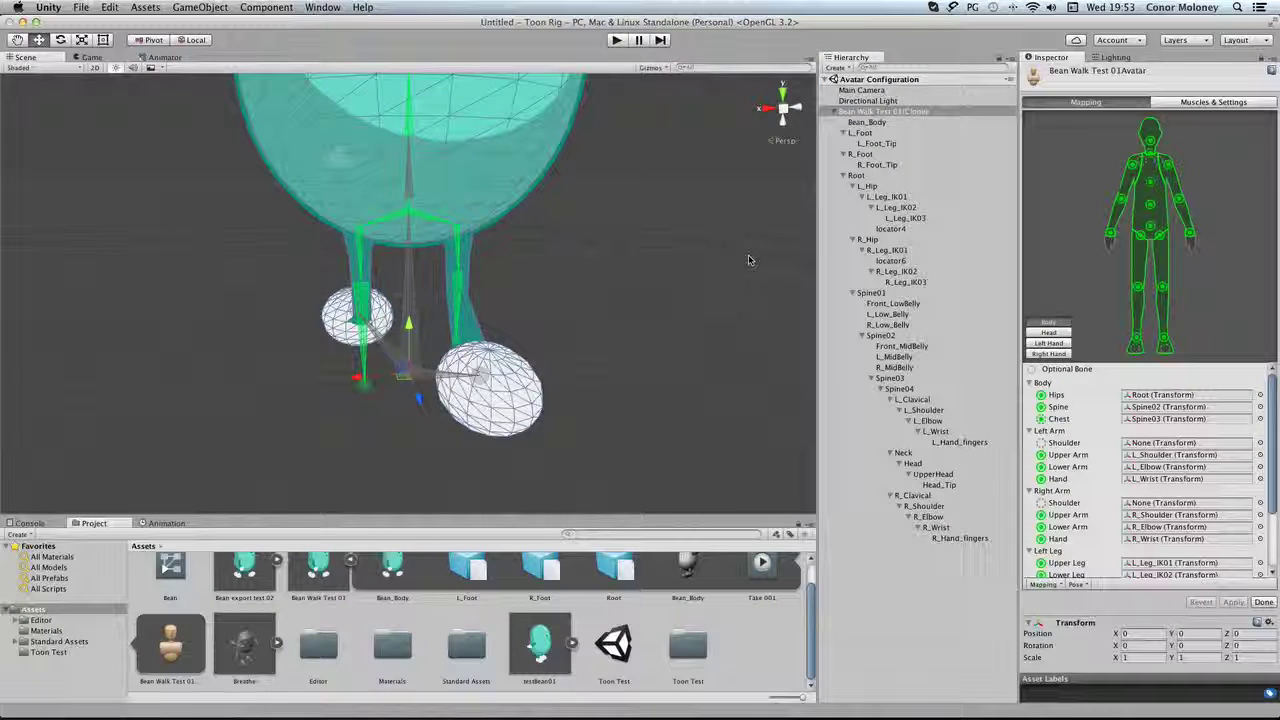
{"action": "scroll", "coordinate": [1144, 462], "scroll_direction": "down", "scroll_amount": 1}
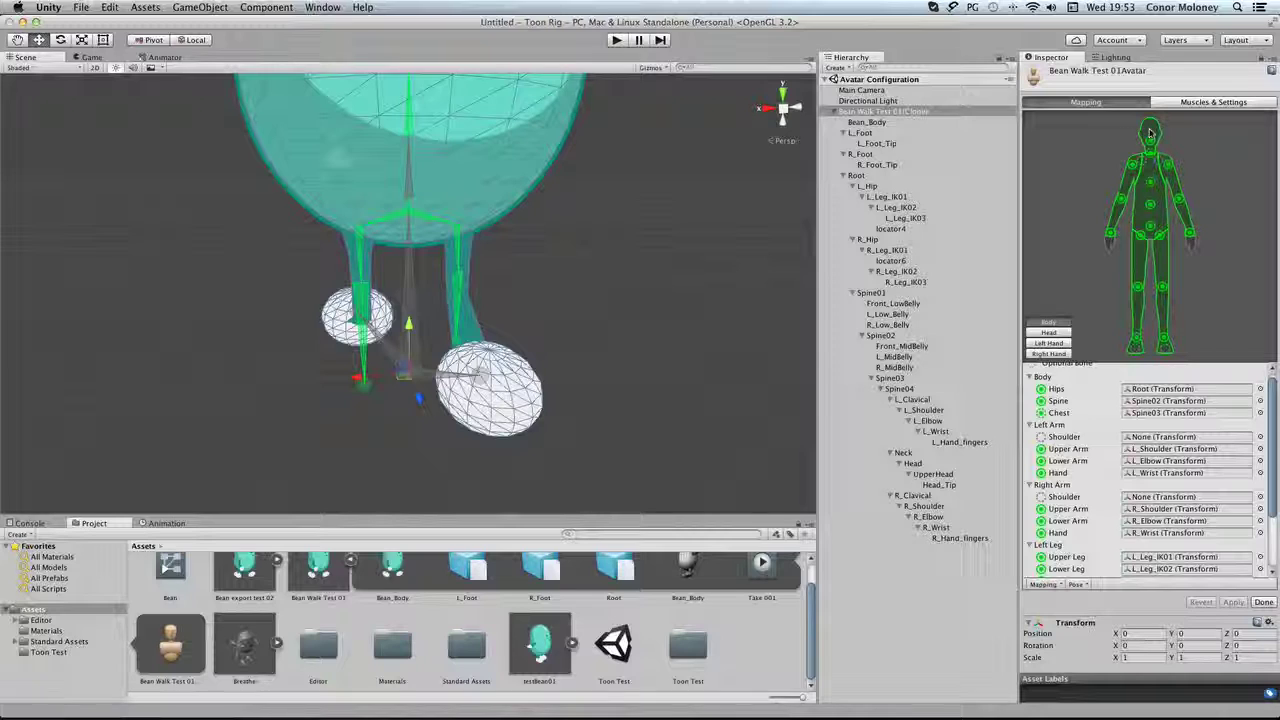
{"action": "scroll", "coordinate": [1173, 392], "scroll_direction": "down", "scroll_amount": 4}
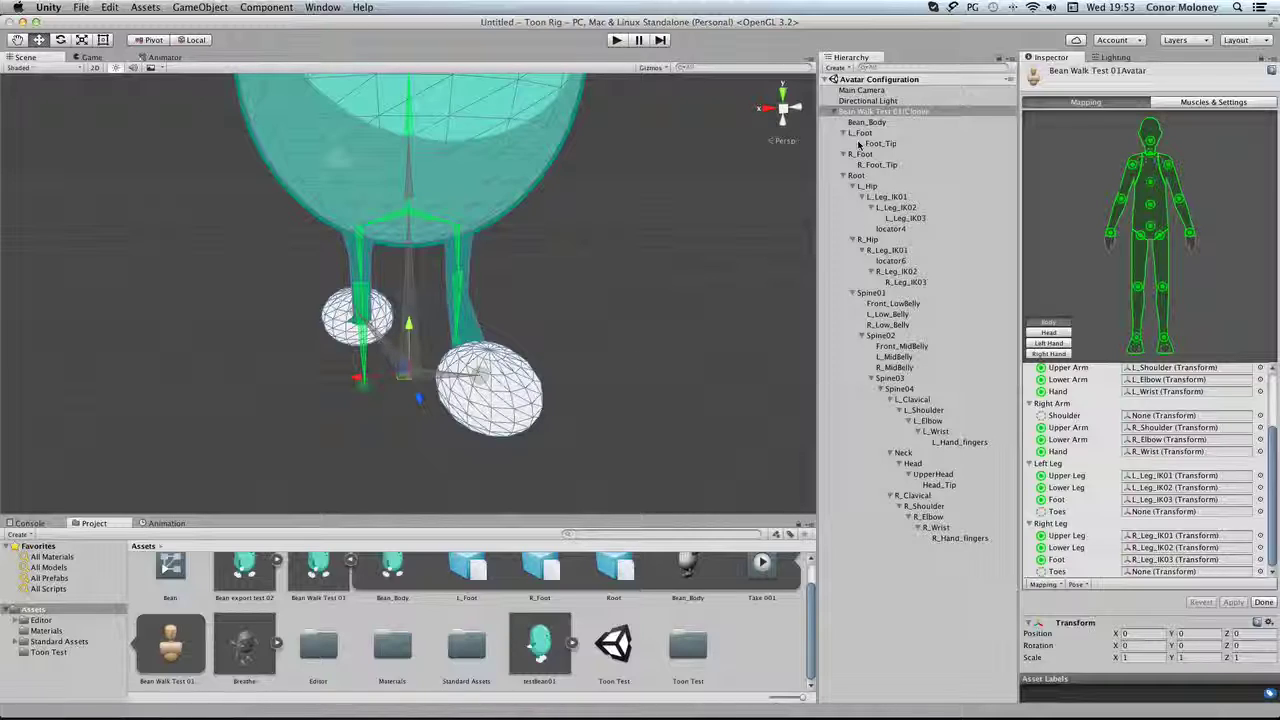
Map R_Foot to the right foot and L_Foot to the left foot of the avatar, apply the mapping and finish the configuration
{"action": "mouse_move", "coordinate": [860, 154]}
{"action": "left_mouse_down"}
{"action": "mouse_move", "coordinate": [1200, 485]}
{"action": "mouse_move", "coordinate": [1170, 510]}
{"action": "mouse_move", "coordinate": [1166, 500]}
{"action": "mouse_move", "coordinate": [1160, 566]}
{"action": "left_mouse_up"}
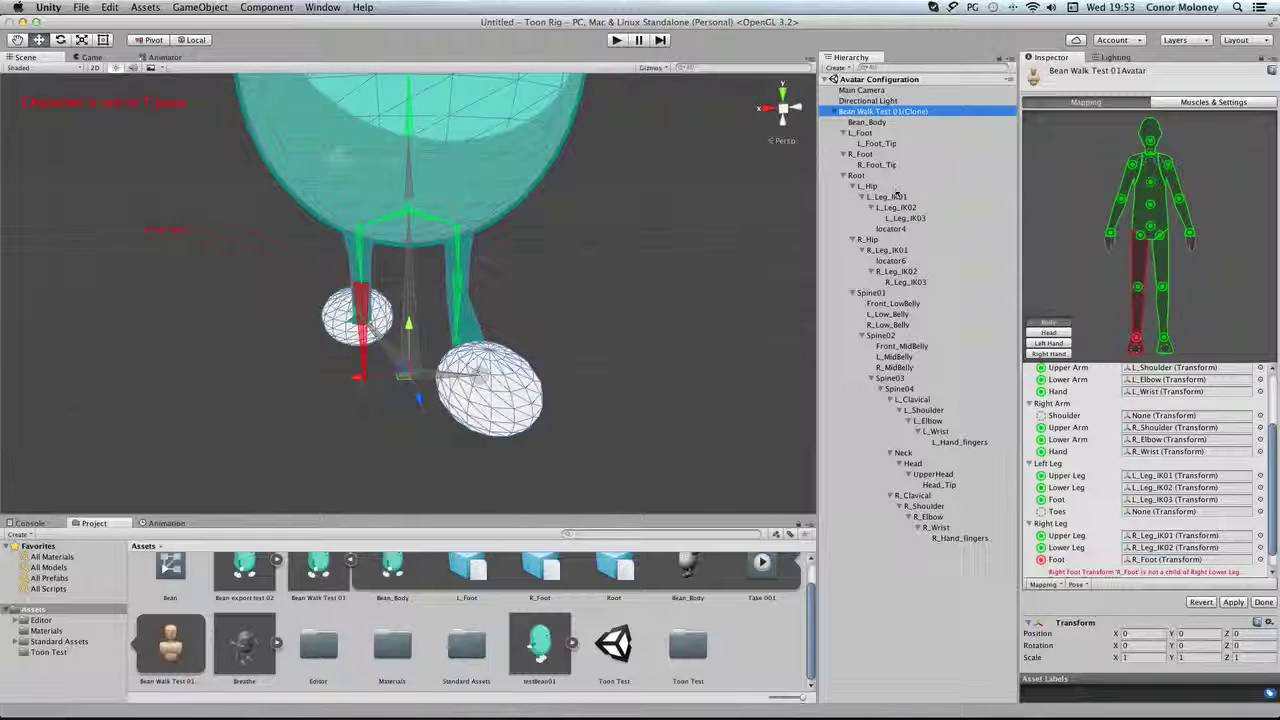
{"action": "left_click_drag", "start_coordinate": [866, 136], "coordinate": [1188, 504]}
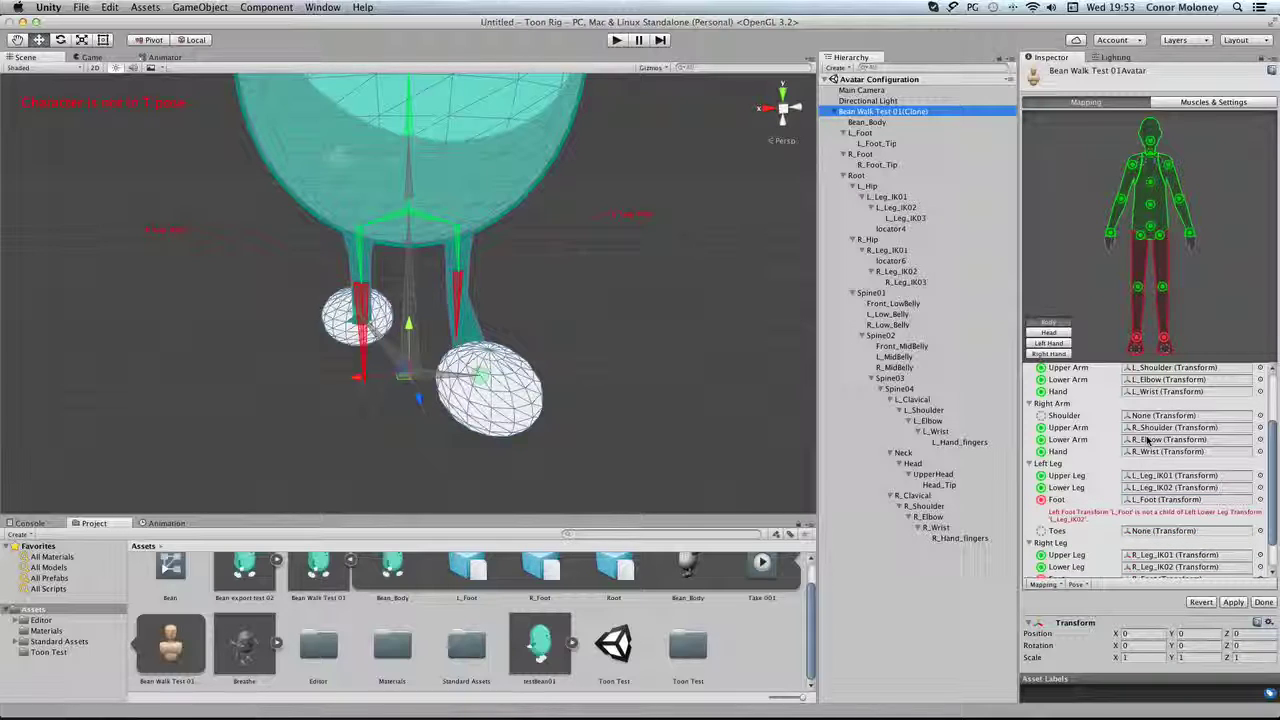
{"action": "scroll", "coordinate": [1148, 441], "scroll_direction": "down", "scroll_amount": 2}
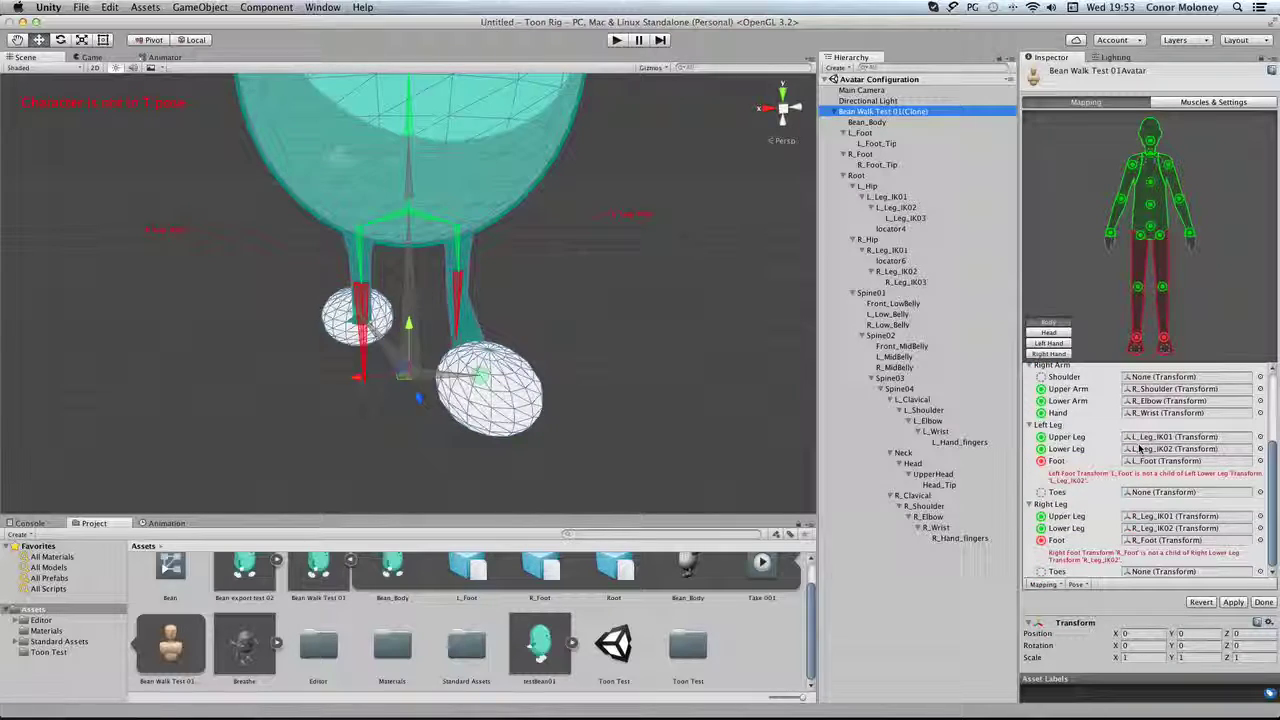
{"action": "left_click", "coordinate": [1233, 602]}
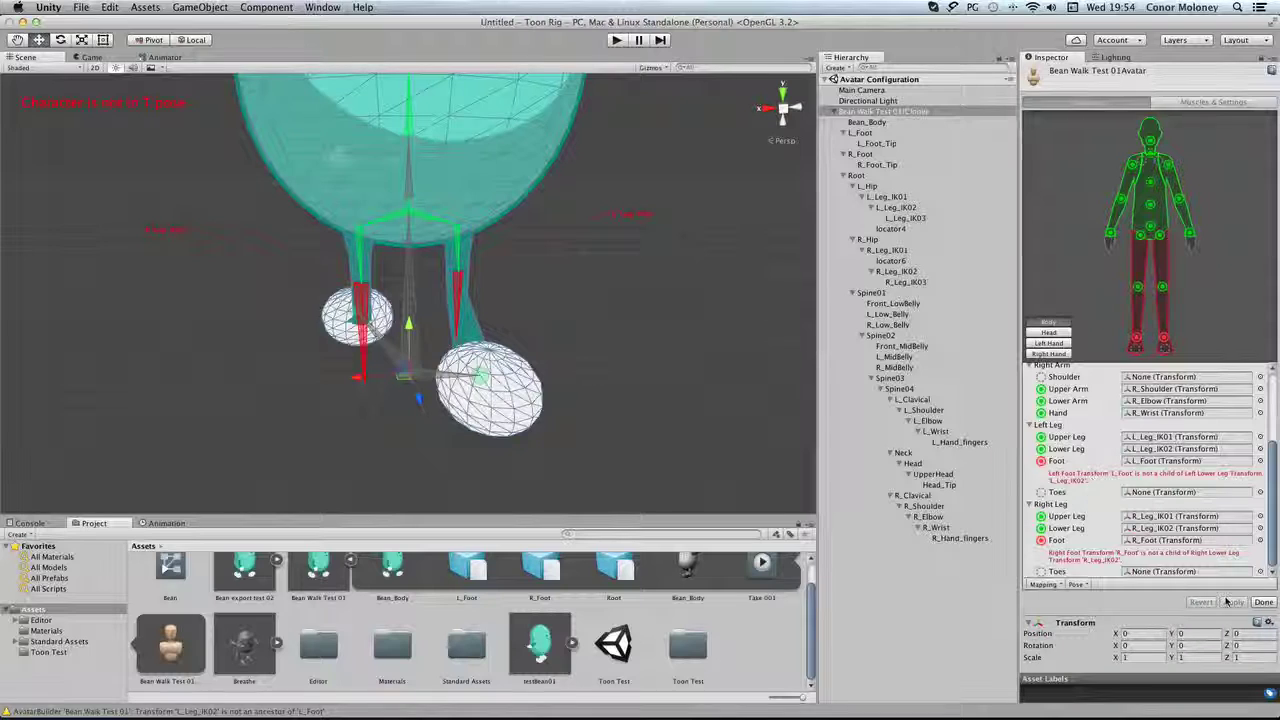
{"action": "left_click", "coordinate": [1264, 602]}
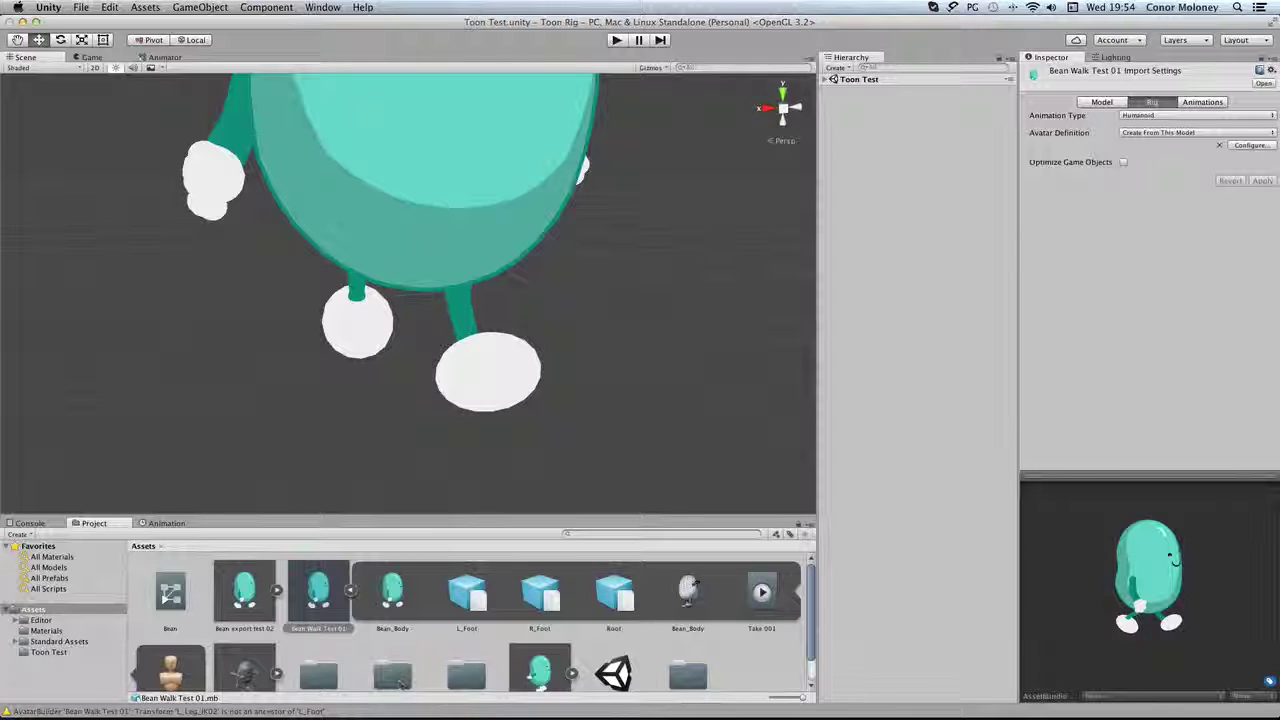
Enable Loop Time for the Take 001 clip in the Bean Walk Test 01 animation import settings
{"action": "left_click", "coordinate": [1202, 101]}
{"action": "scroll", "coordinate": [1148, 328], "scroll_direction": "down", "scroll_amount": 3}
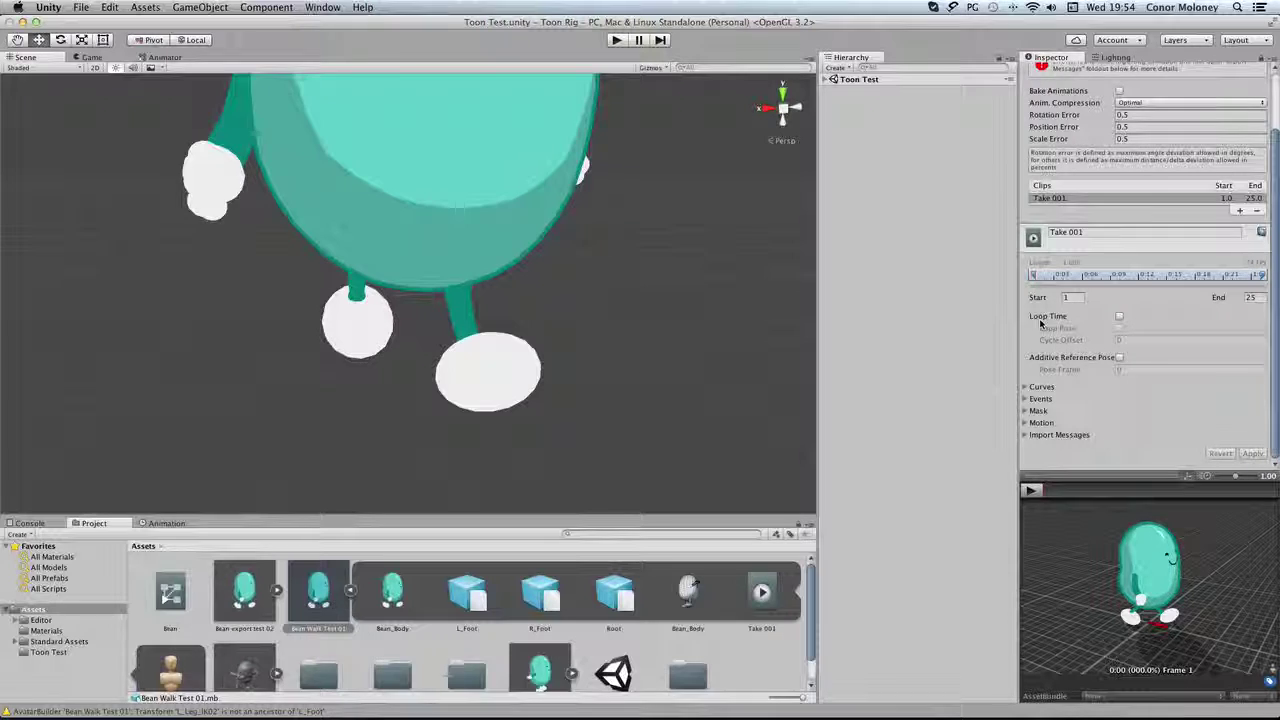
{"action": "left_click", "coordinate": [1119, 316]}
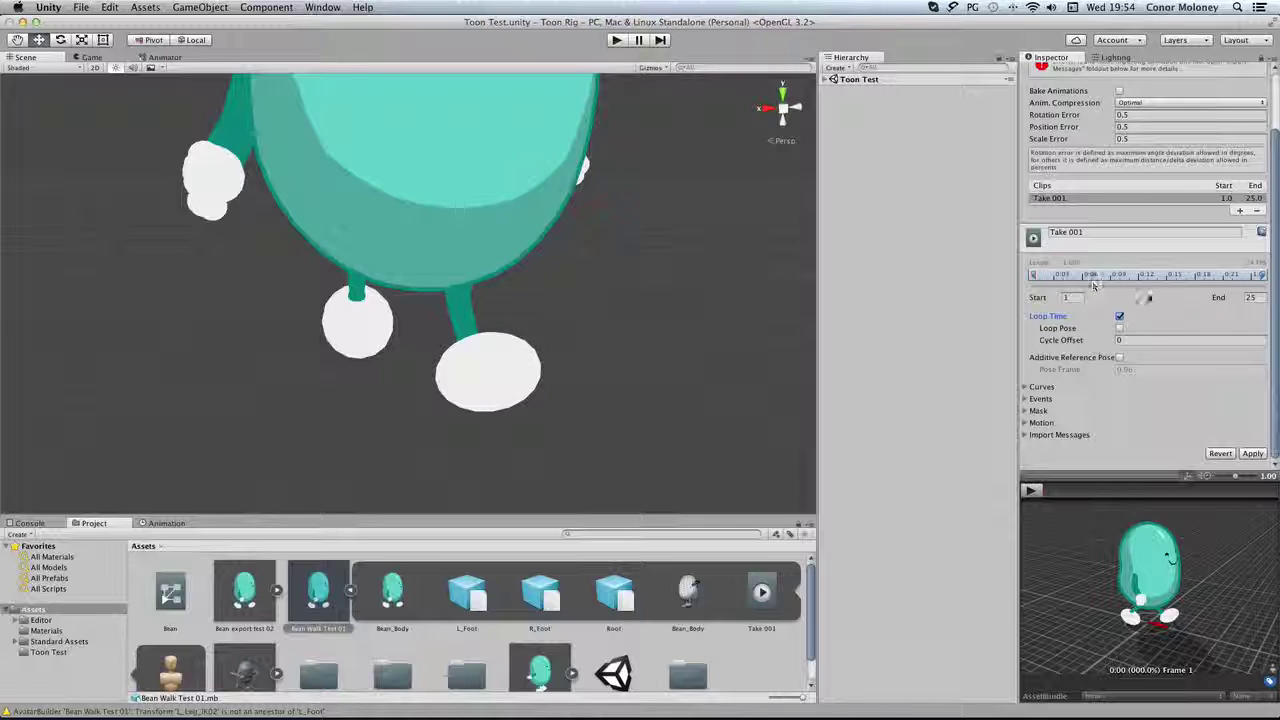
Add a second animation clip to the Bean Walk Test 01 clips list and remove it
{"action": "left_click", "coordinate": [1241, 212]}
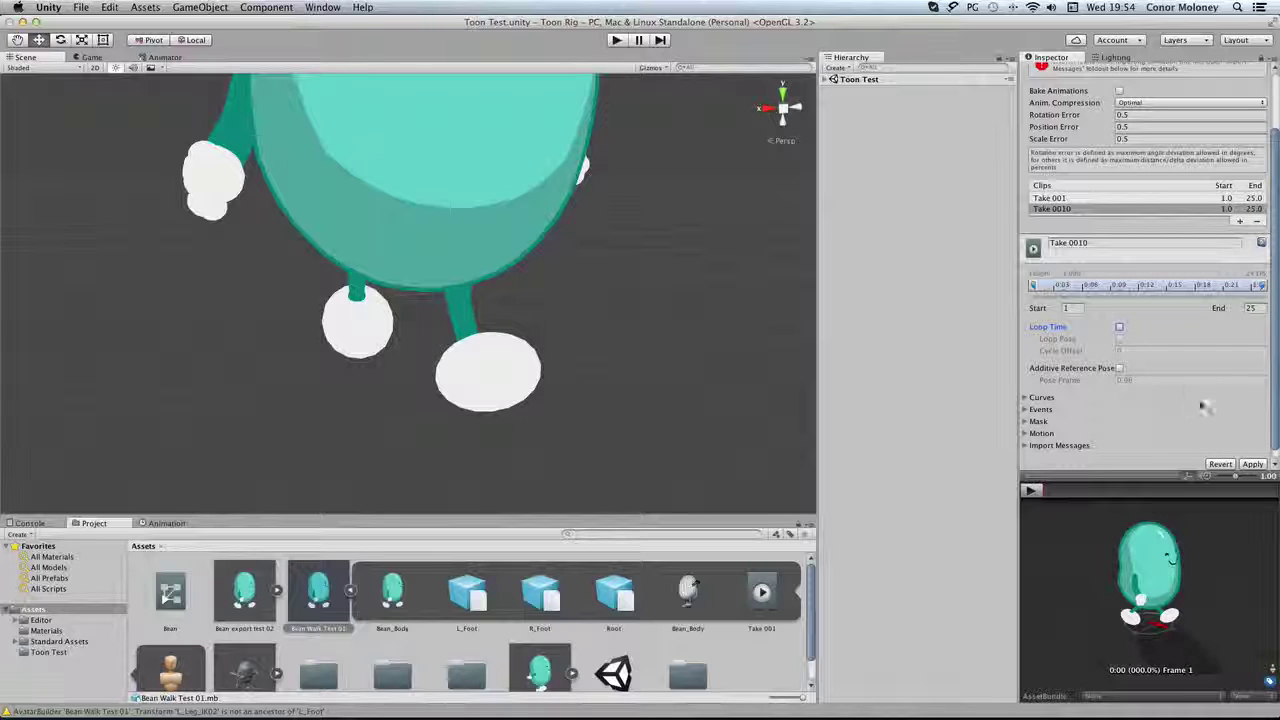
{"action": "scroll", "coordinate": [1100, 388], "scroll_direction": "down", "scroll_amount": 1}
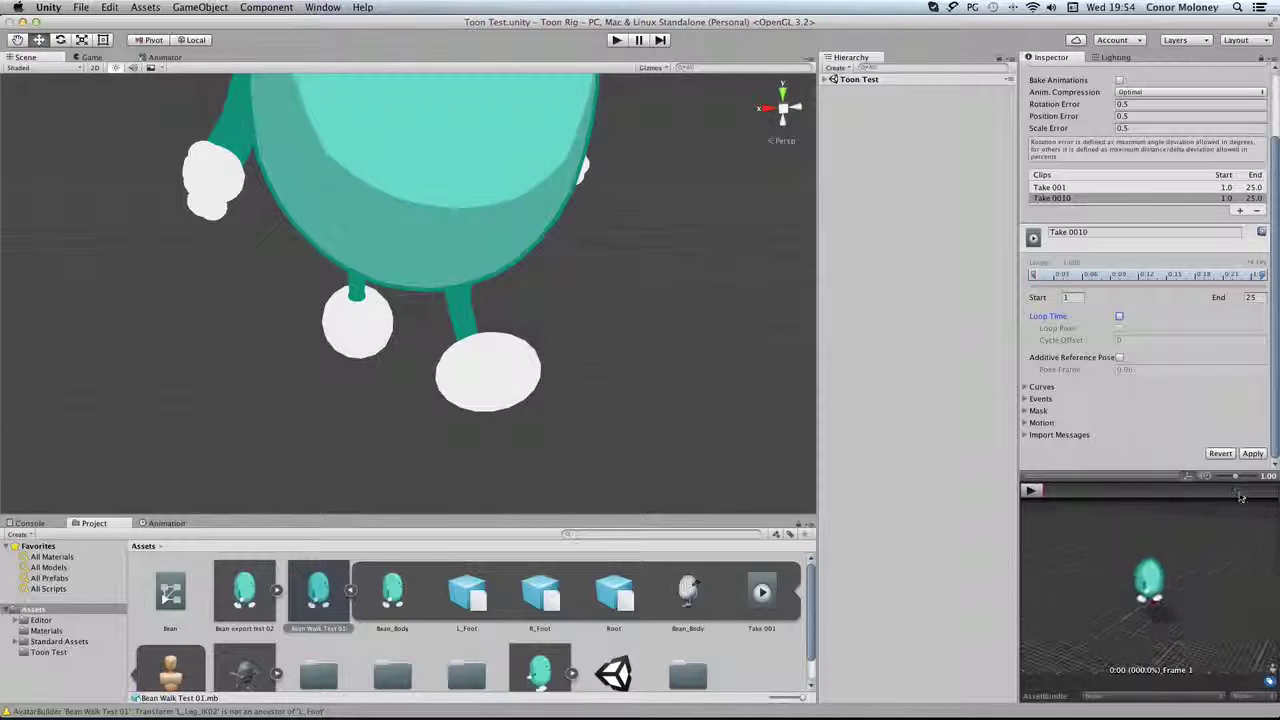
{"action": "left_click", "coordinate": [1258, 211]}
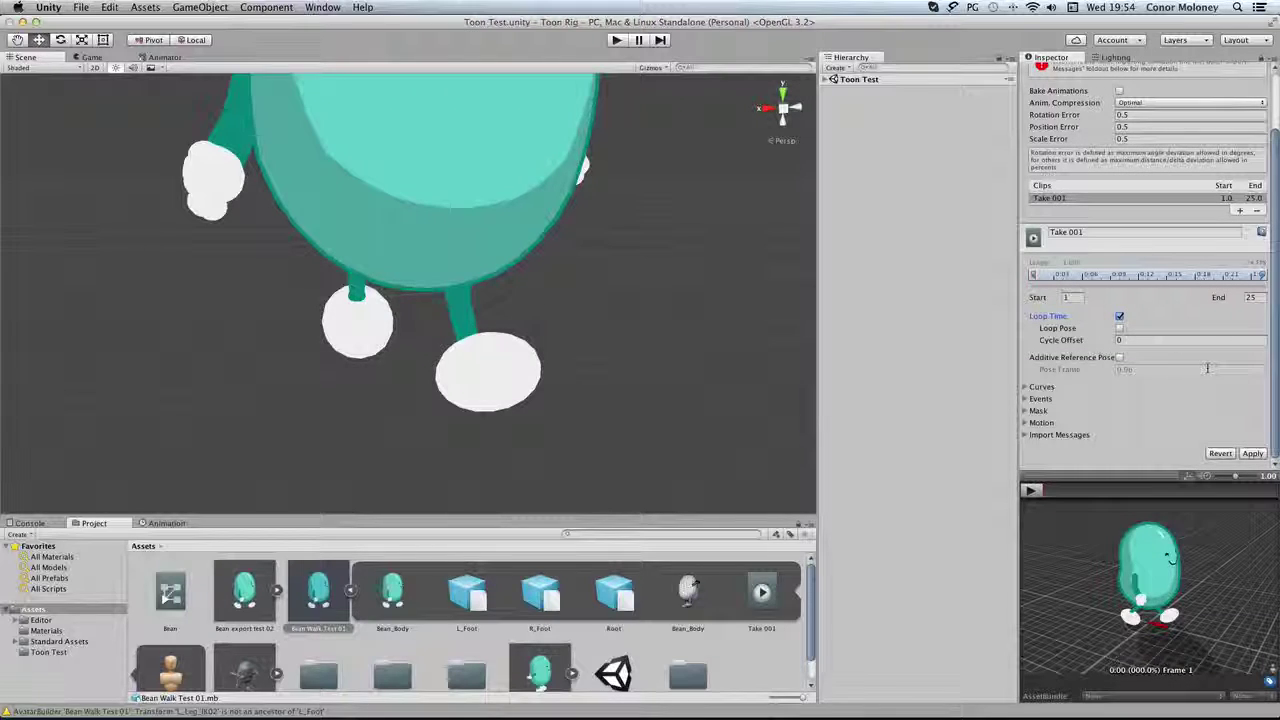
Apply the clip import settings, play the walk animation in the preview to check it from several angles, and pause it
{"action": "left_click_drag", "start_coordinate": [1159, 587], "coordinate": [1195, 567]}
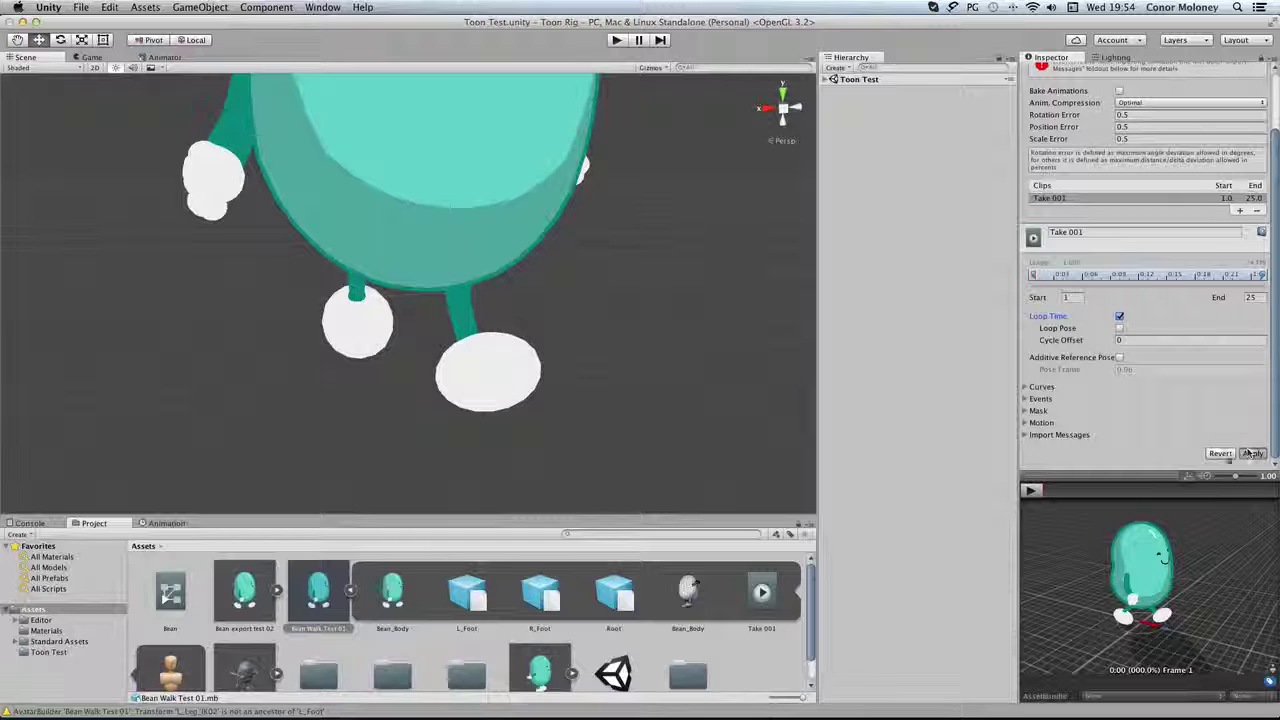
{"action": "left_click", "coordinate": [1252, 453]}
{"action": "left_click", "coordinate": [1030, 491]}
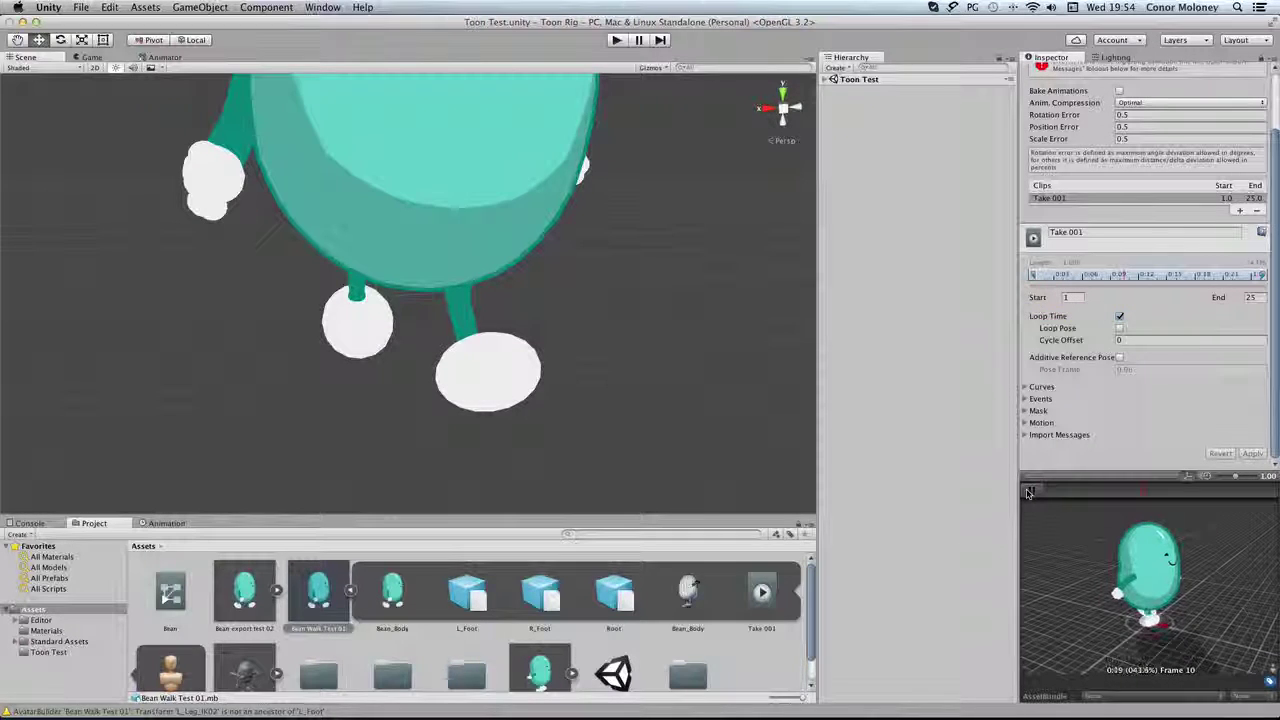
{"action": "left_click_drag", "start_coordinate": [1166, 576], "coordinate": [981, 554], "text": "alt"}
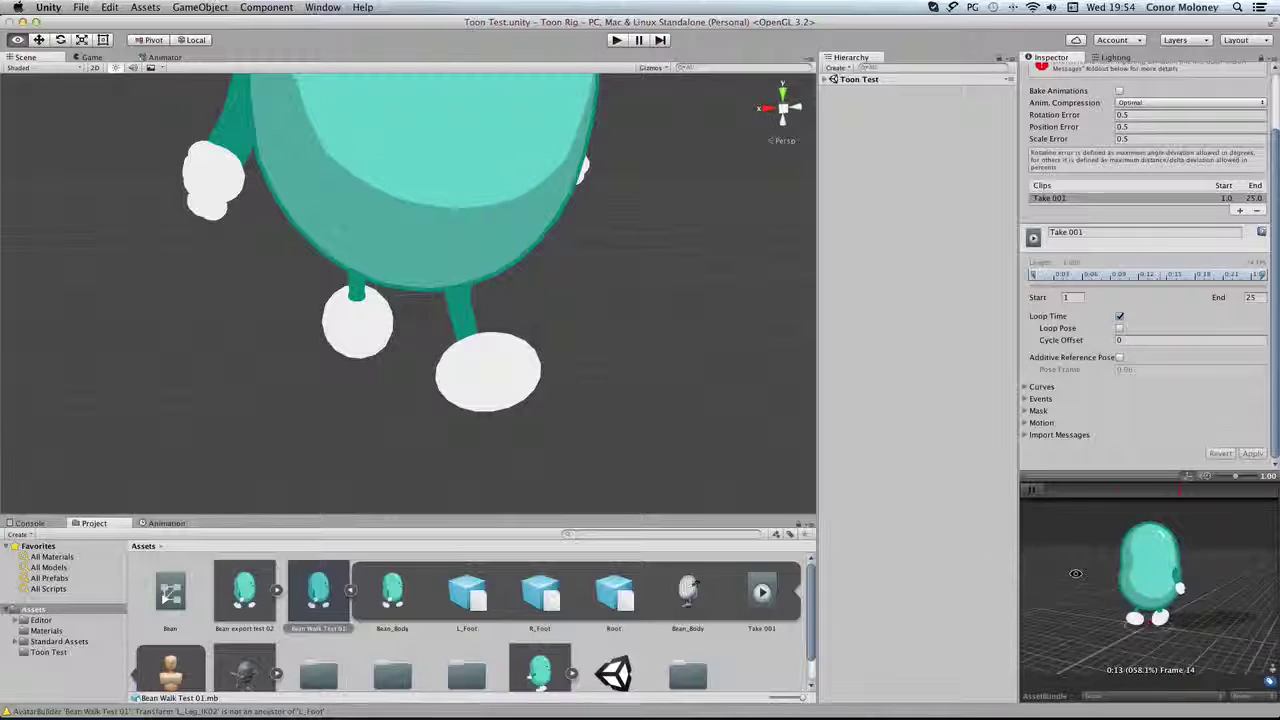
{"action": "left_click", "coordinate": [1031, 491]}
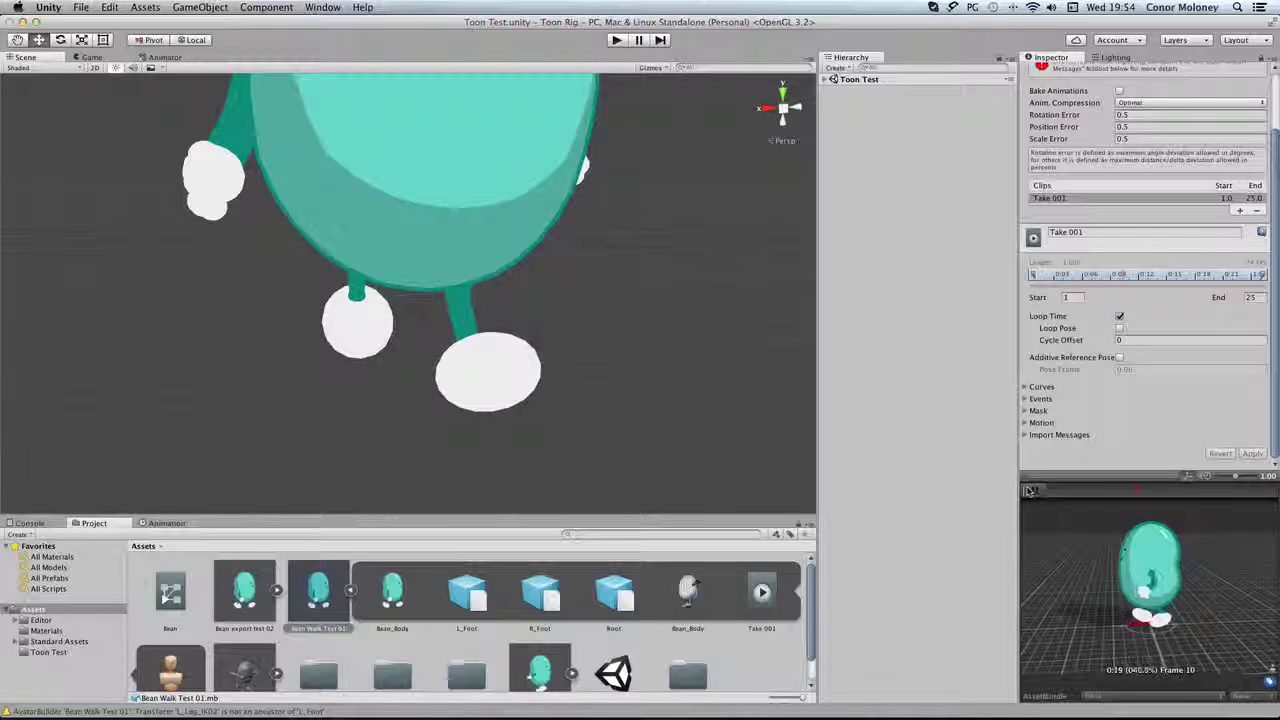
Bring the whole bean into the Scene view, run the scene to check whether the bean animates, and stop it
{"action": "scroll", "coordinate": [643, 184], "scroll_direction": "down", "scroll_amount": 10}
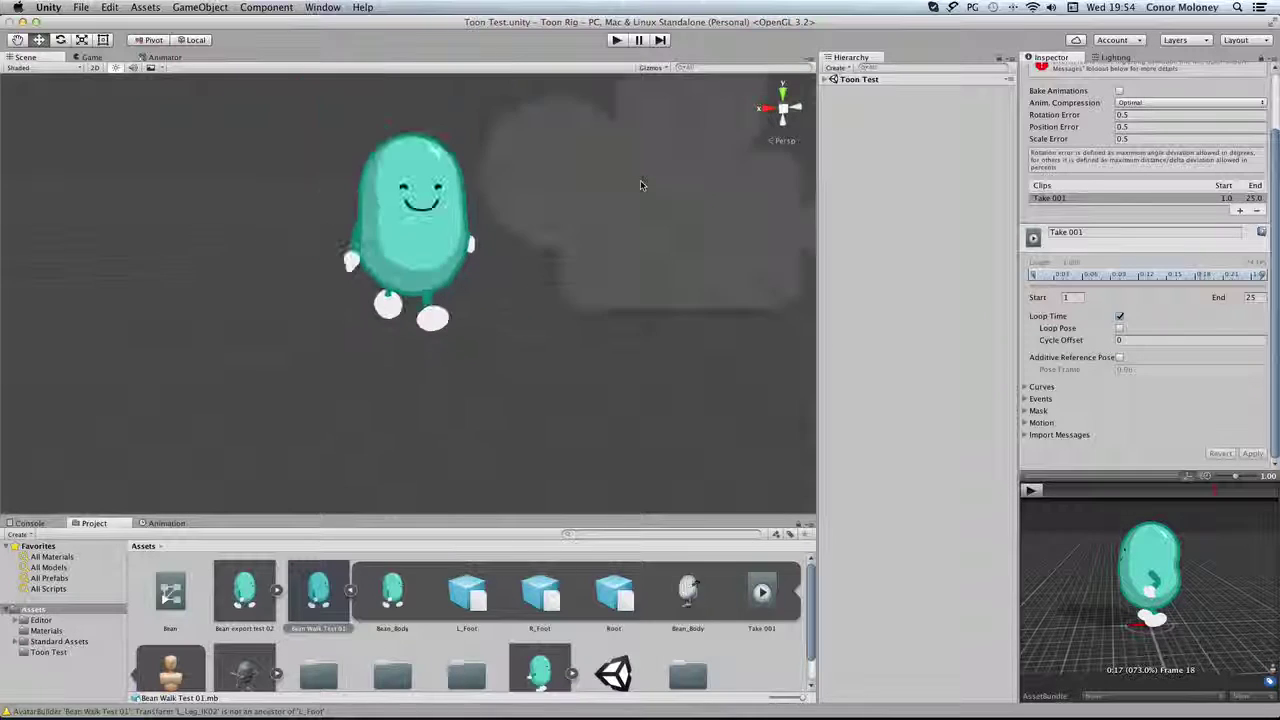
{"action": "left_click_drag", "start_coordinate": [526, 172], "coordinate": [594, 193], "text": "alt"}
{"action": "scroll", "coordinate": [577, 197], "scroll_direction": "up", "scroll_amount": 5}
{"action": "scroll", "coordinate": [577, 197], "scroll_direction": "down", "scroll_amount": 7}
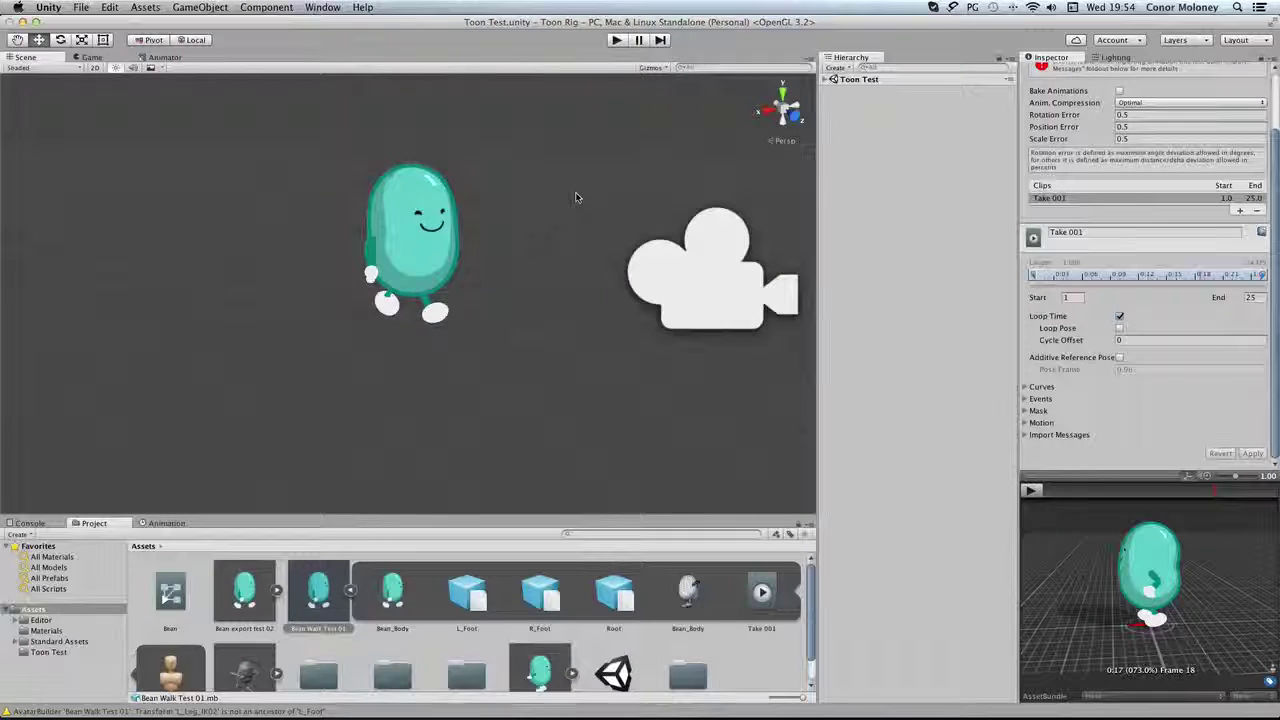
{"action": "key", "text": "super+p"}
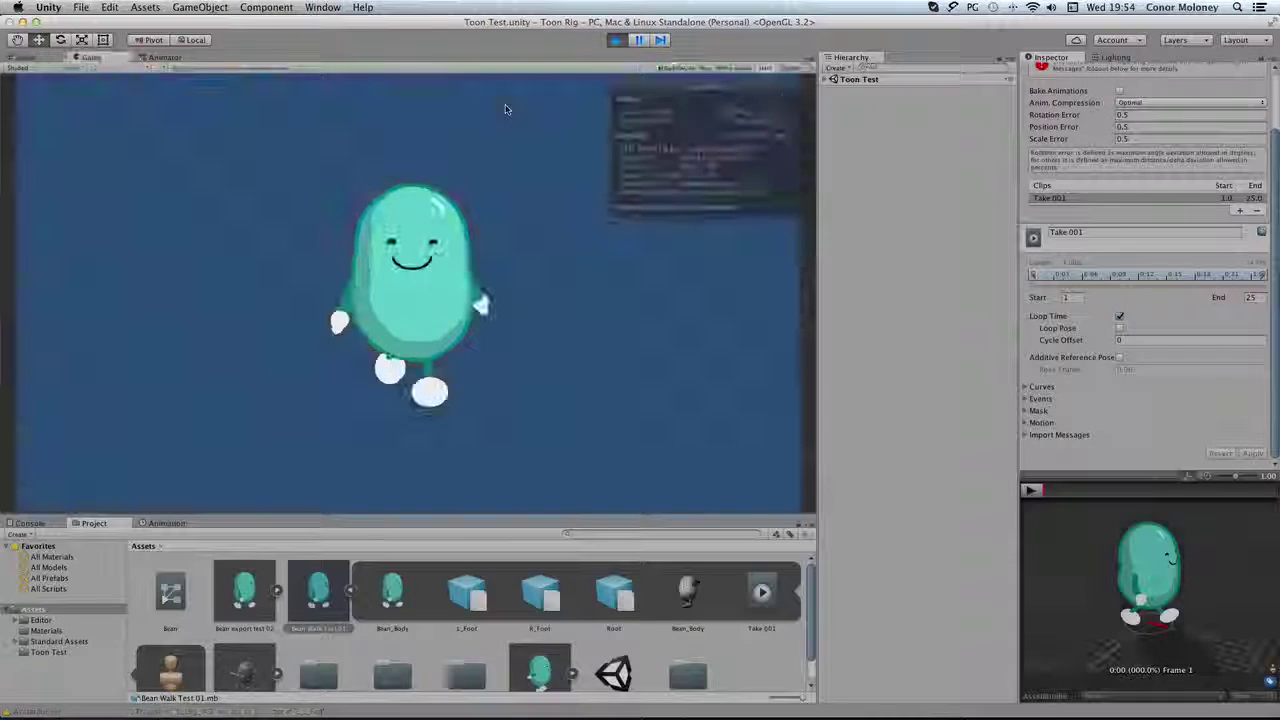
{"action": "left_click", "coordinate": [619, 41]}
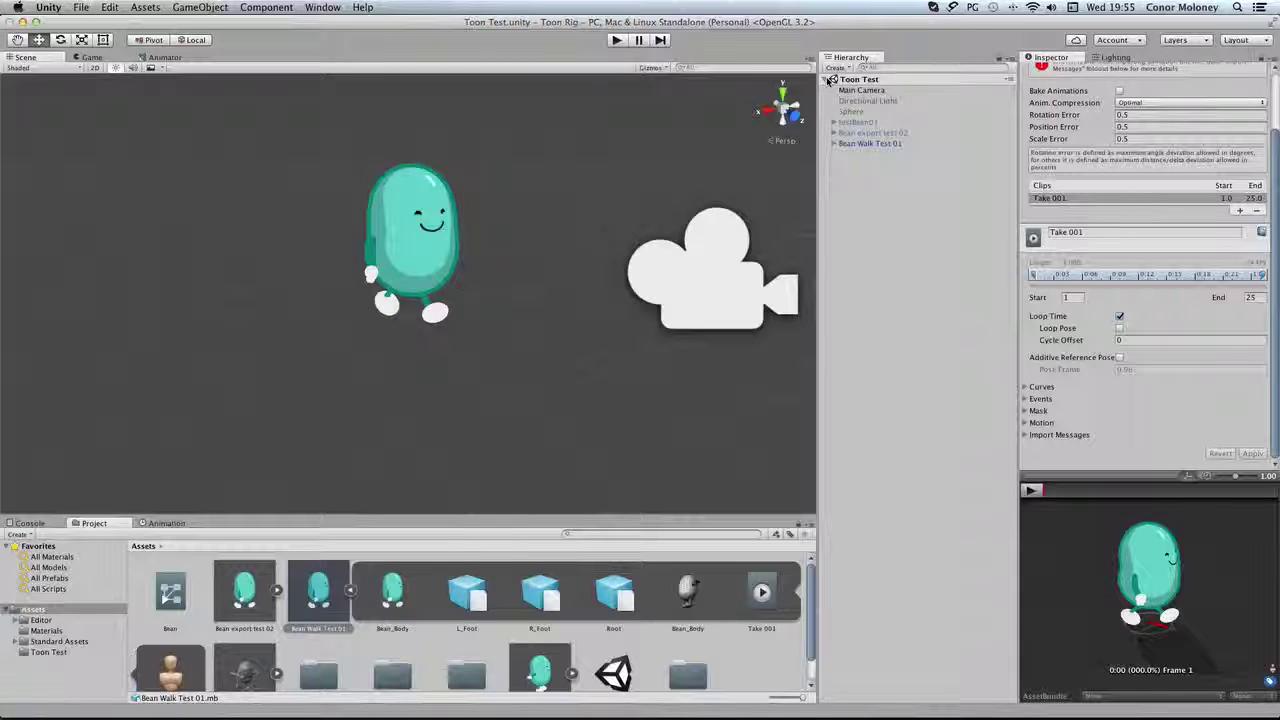
Inspect the Animator component of Bean Walk Test 01 in the scene and collapse the model's sub-assets in the project
{"action": "left_click", "coordinate": [916, 143]}
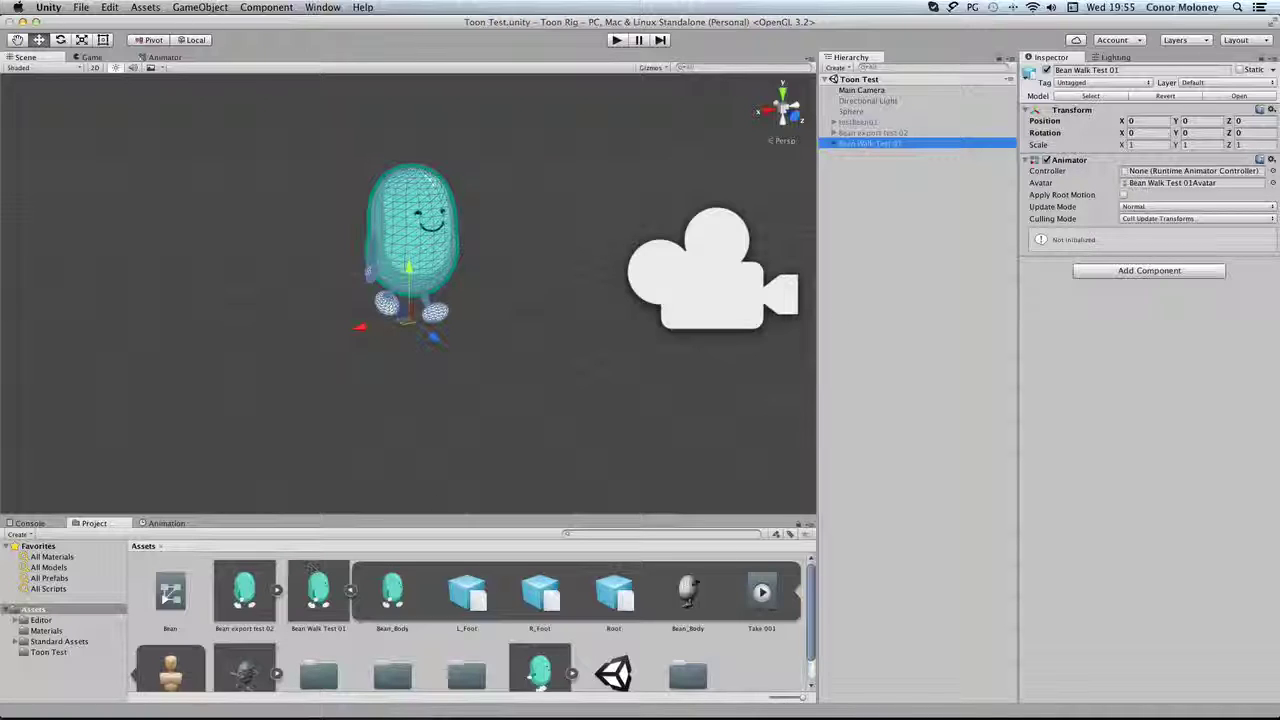
{"action": "left_click", "coordinate": [277, 590]}
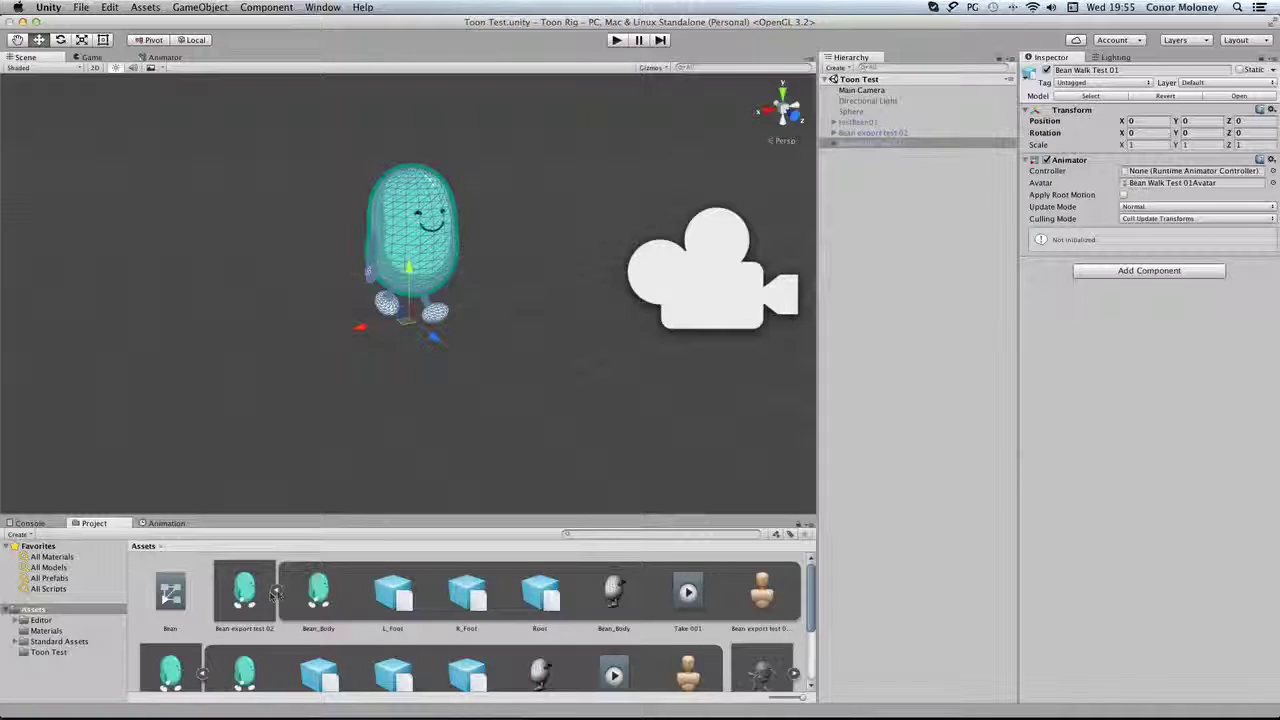
{"action": "left_click", "coordinate": [277, 590]}
{"action": "left_click", "coordinate": [350, 590]}
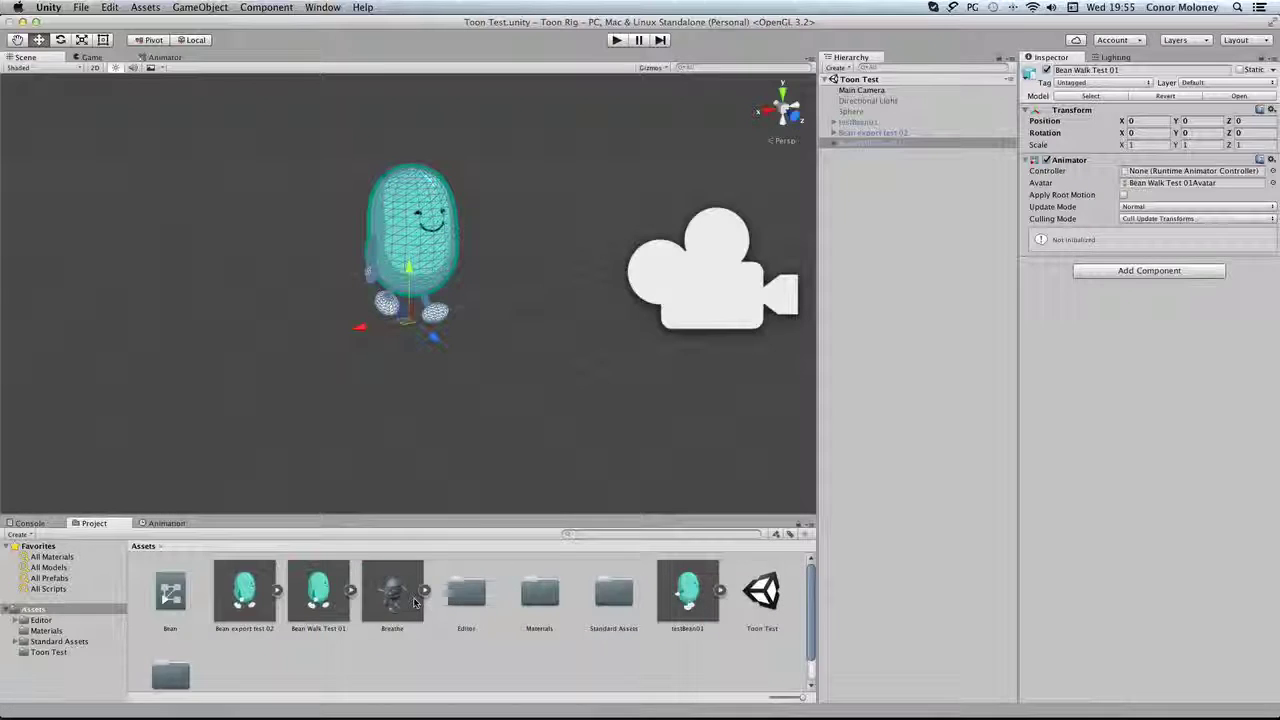
{"action": "scroll", "coordinate": [414, 601], "scroll_direction": "down", "scroll_amount": 1}
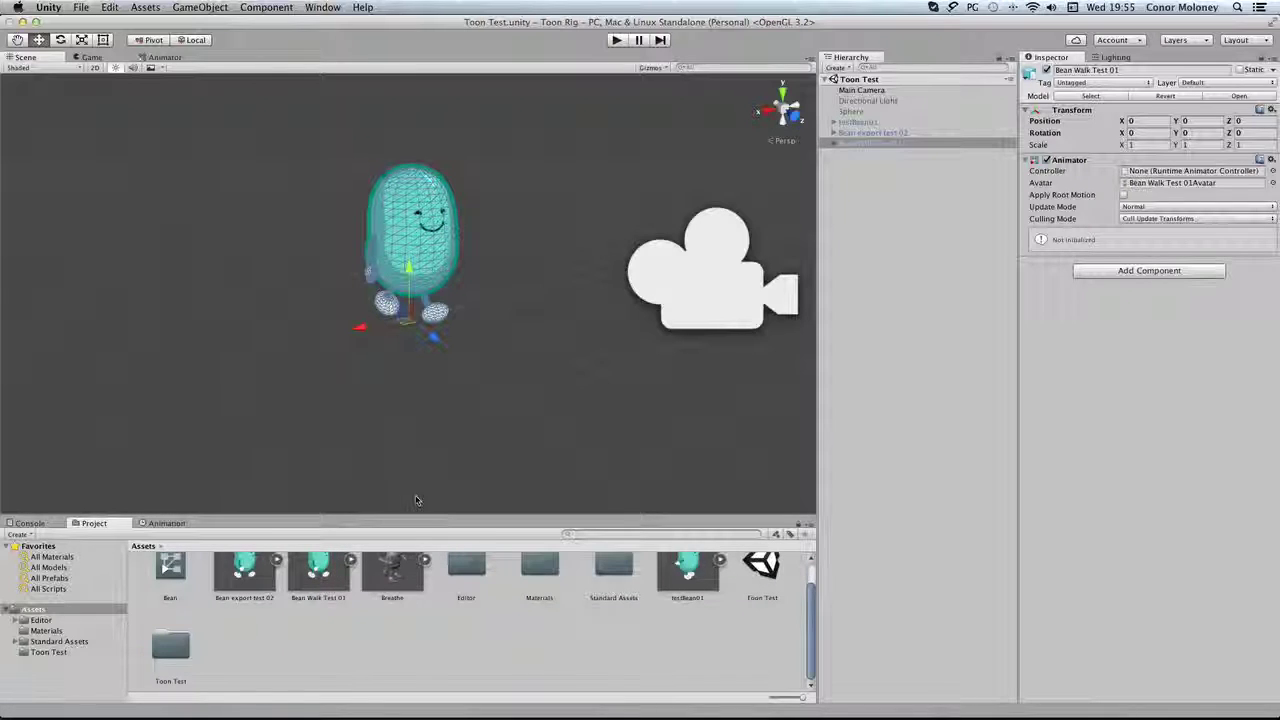
Create an Animator Controller named Bean Walk in the Assets folder
{"action": "right_click", "coordinate": [278, 655]}
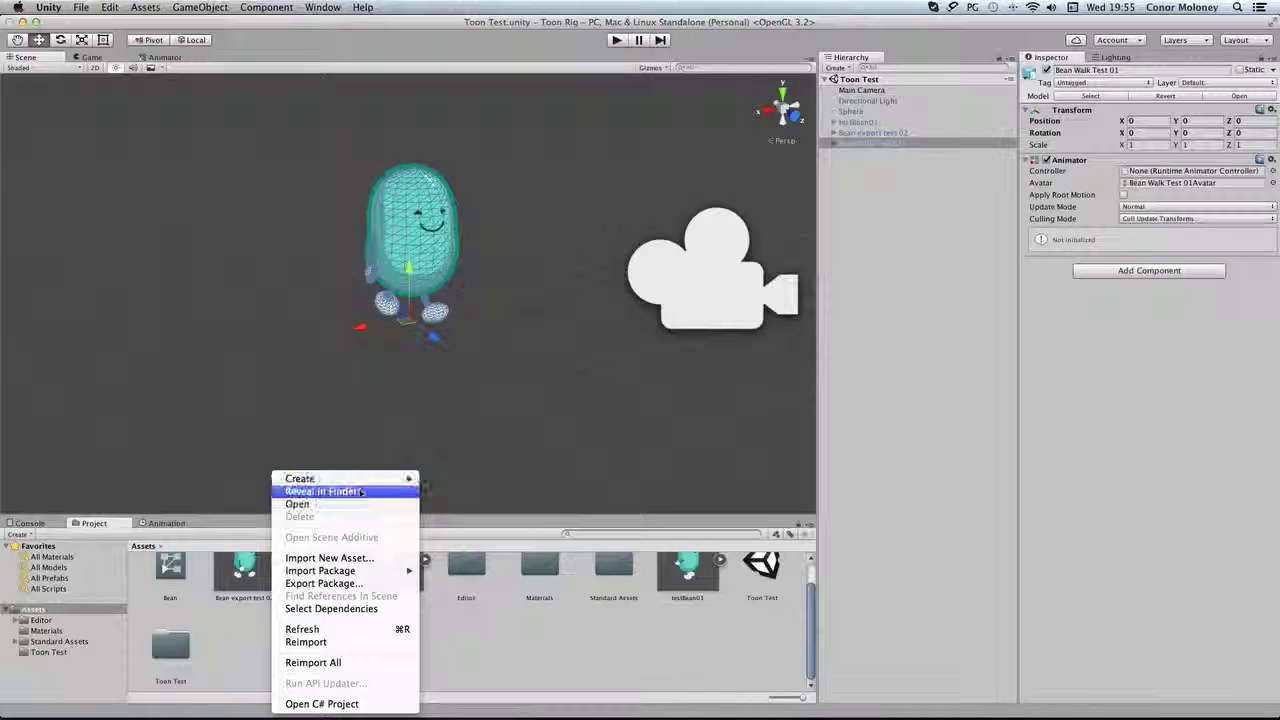
{"action": "mouse_move", "coordinate": [363, 484]}
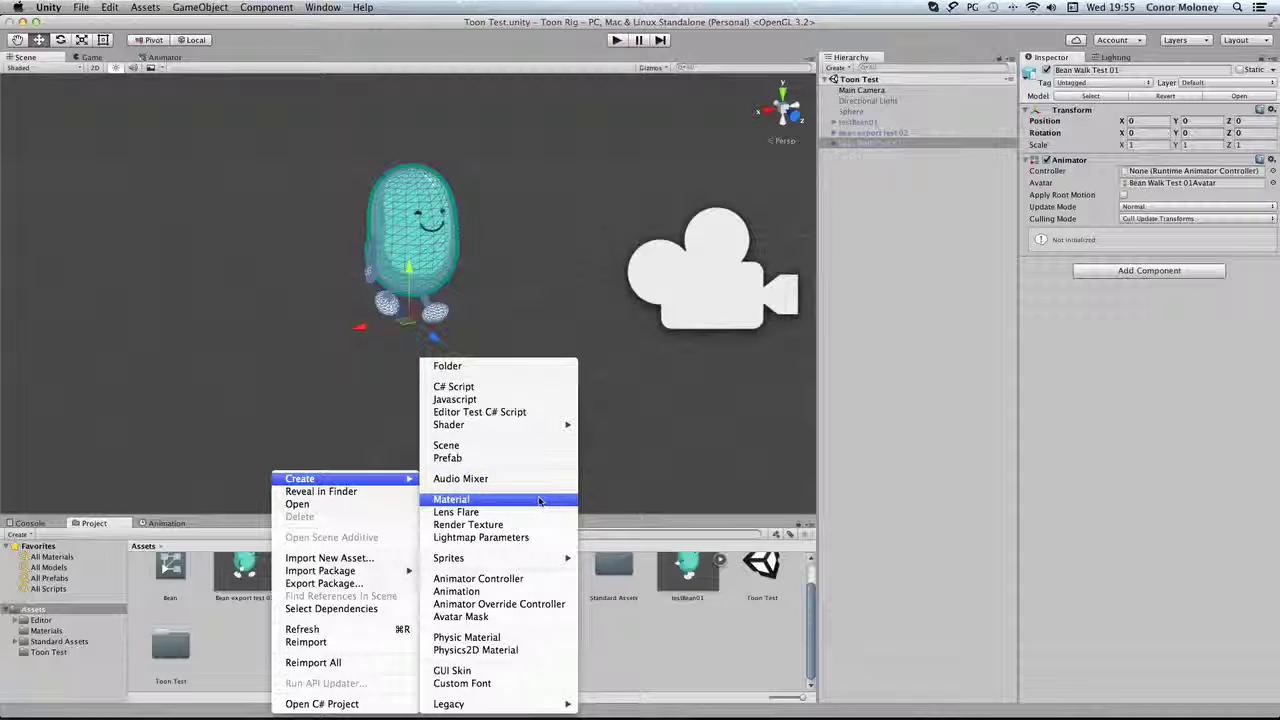
{"action": "left_click", "coordinate": [528, 582]}
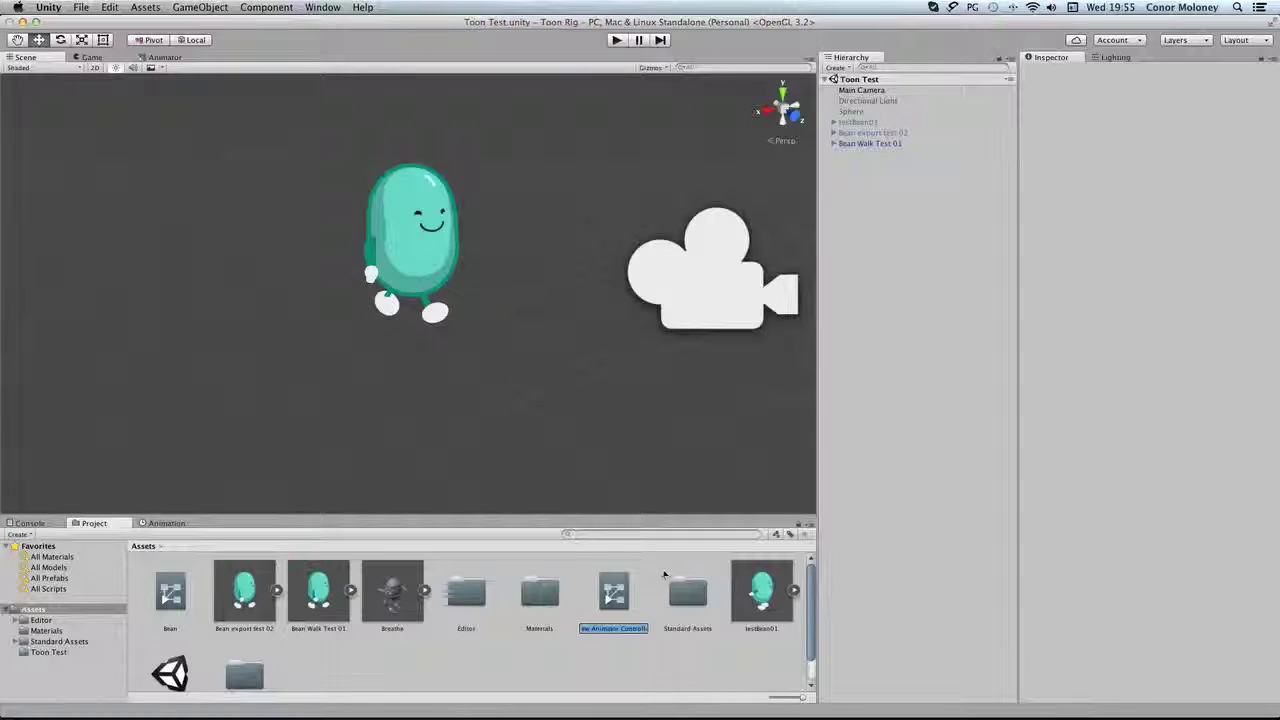
{"action": "type", "text": "Bean Walk"}
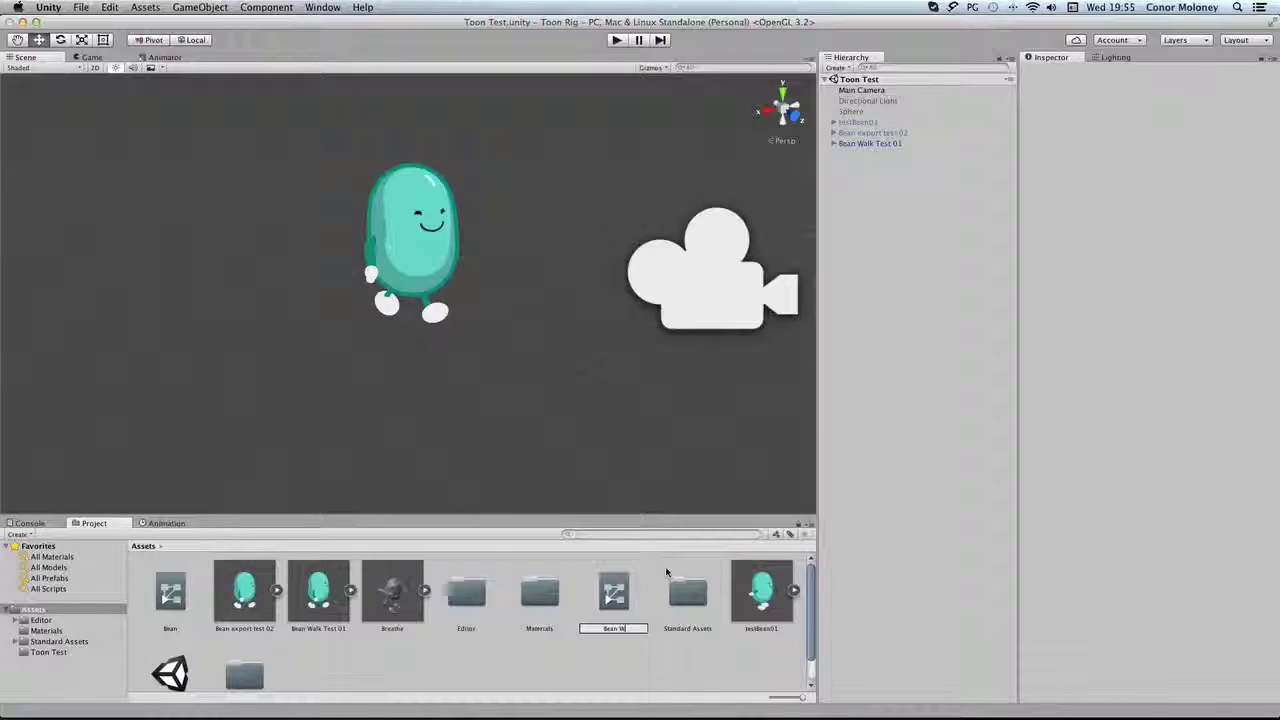
{"action": "key", "text": "Return"}
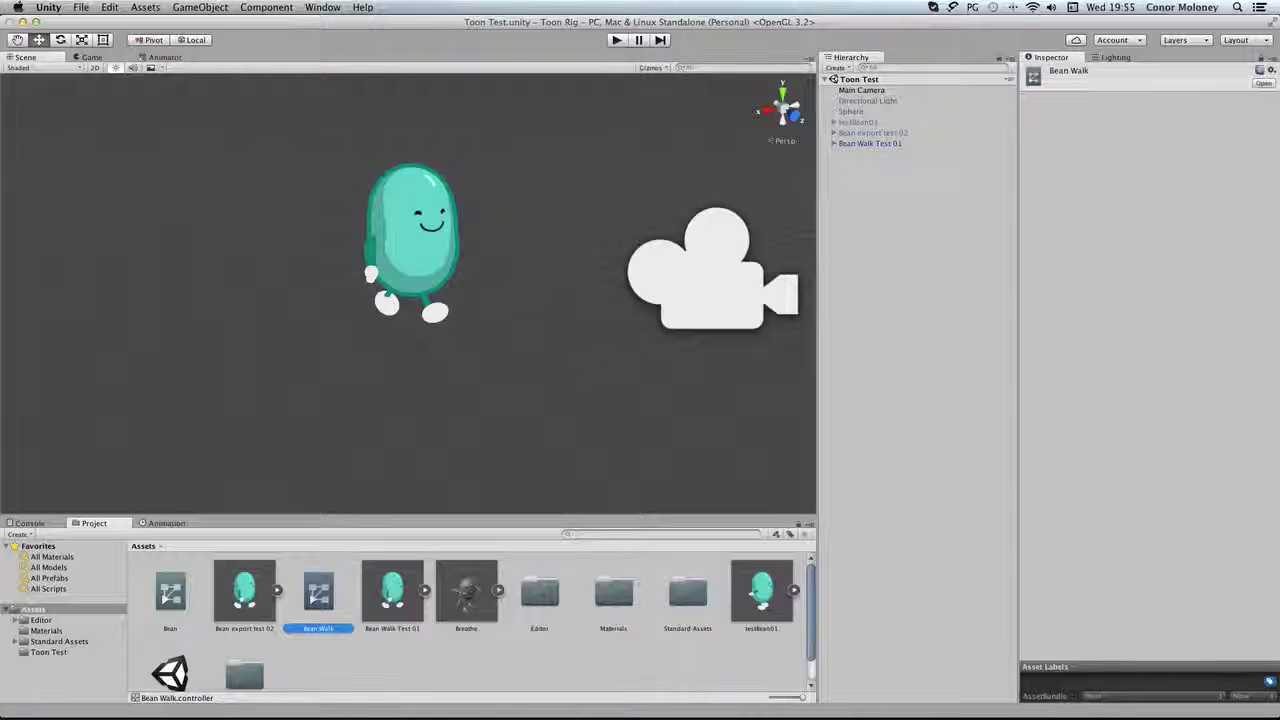
Open the Bean Walk controller in the Animator window and add an empty state between Entry and Exit
{"action": "left_click", "coordinate": [322, 7]}
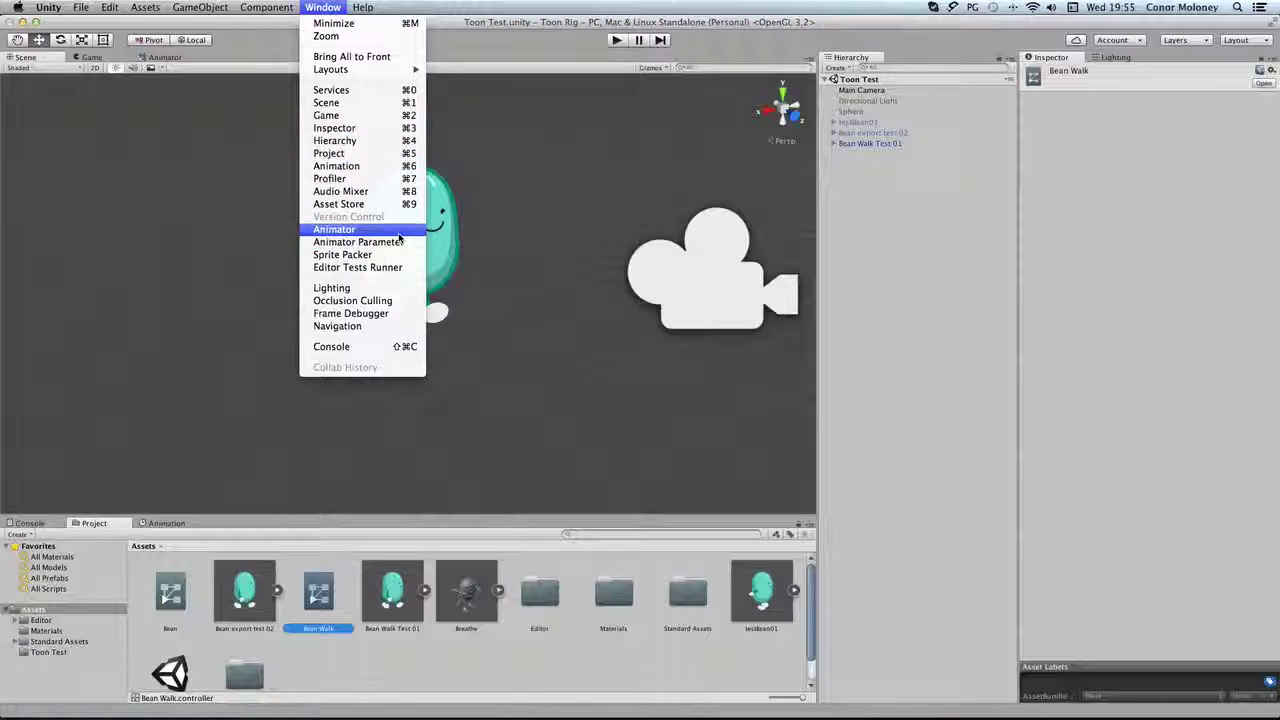
{"action": "left_click", "coordinate": [335, 229]}
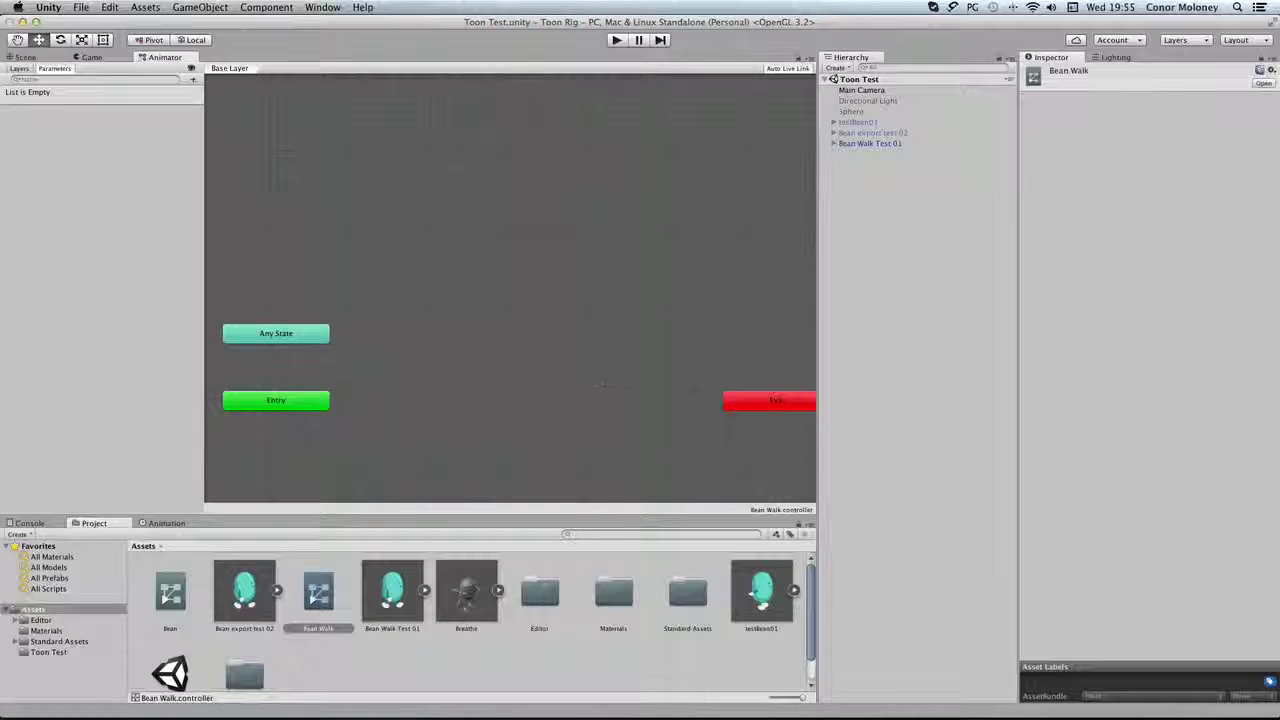
{"action": "right_click", "coordinate": [509, 363]}
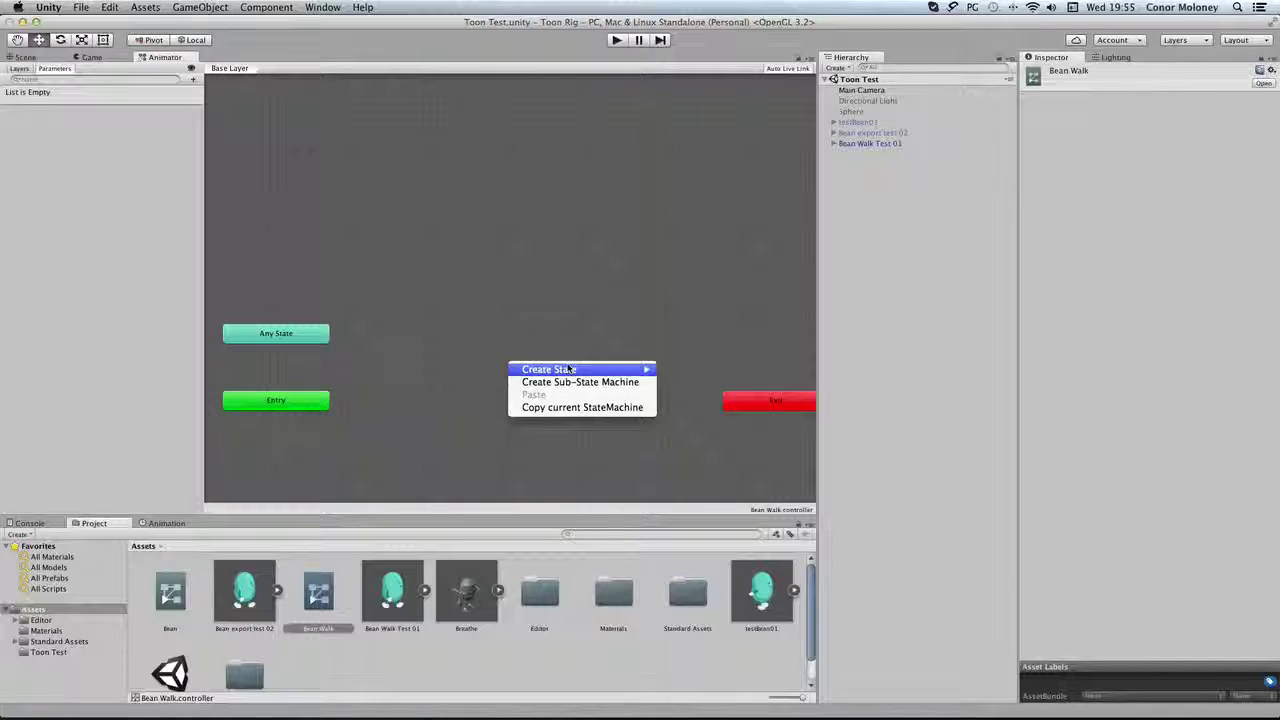
{"action": "mouse_move", "coordinate": [568, 370]}
{"action": "left_click", "coordinate": [692, 371]}
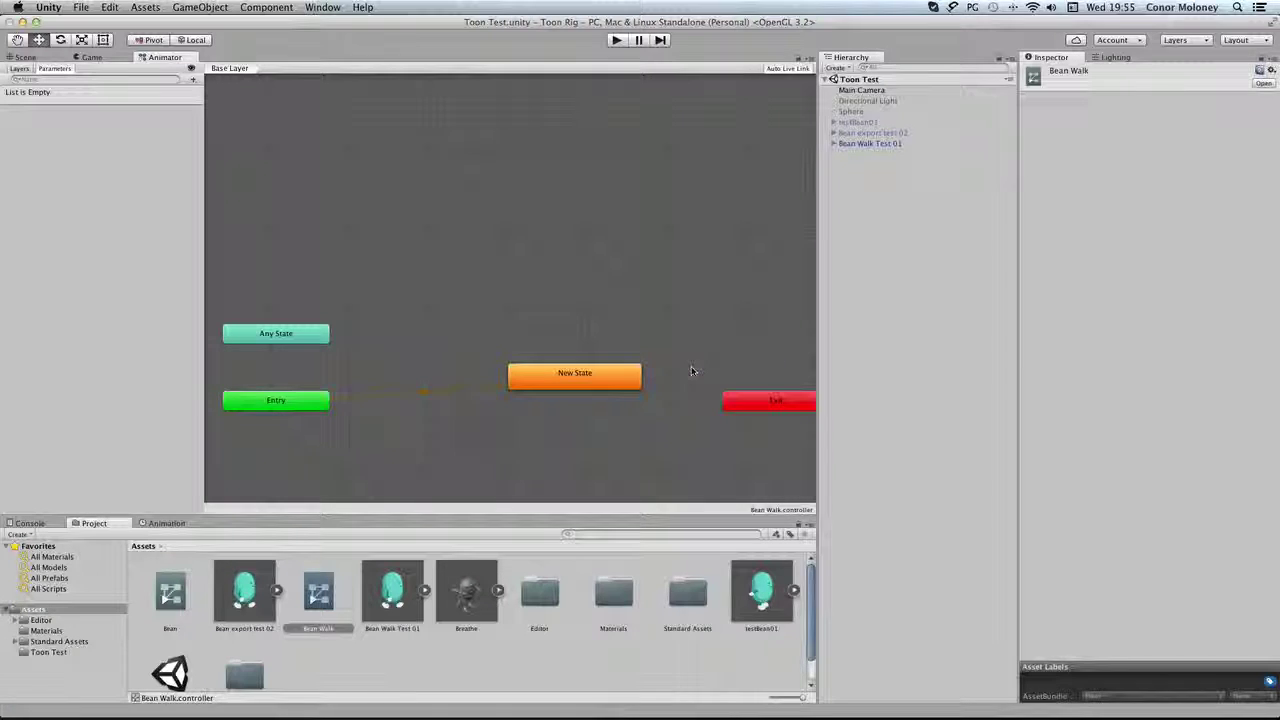
{"action": "left_click_drag", "start_coordinate": [569, 386], "coordinate": [530, 407]}
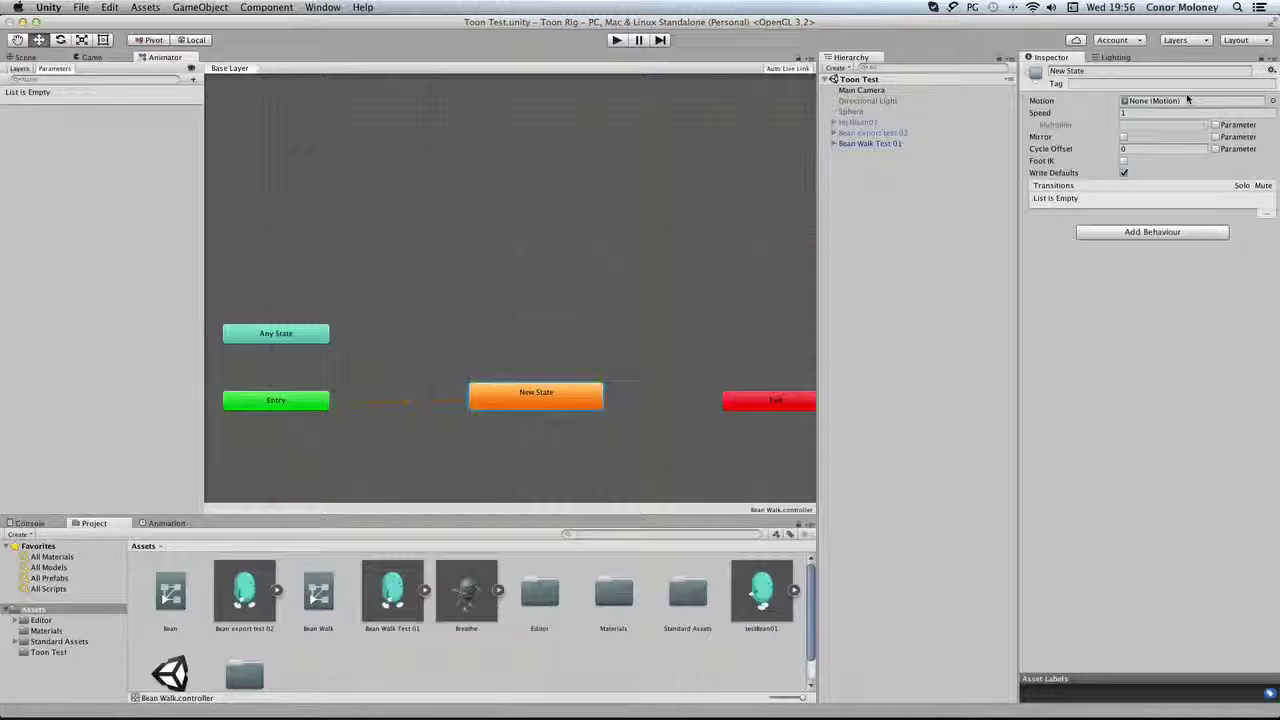
Rename the Take 001 clip of the Bean Walk Test 01 model to BeanWalk and apply the import settings
{"action": "left_click", "coordinate": [391, 588]}
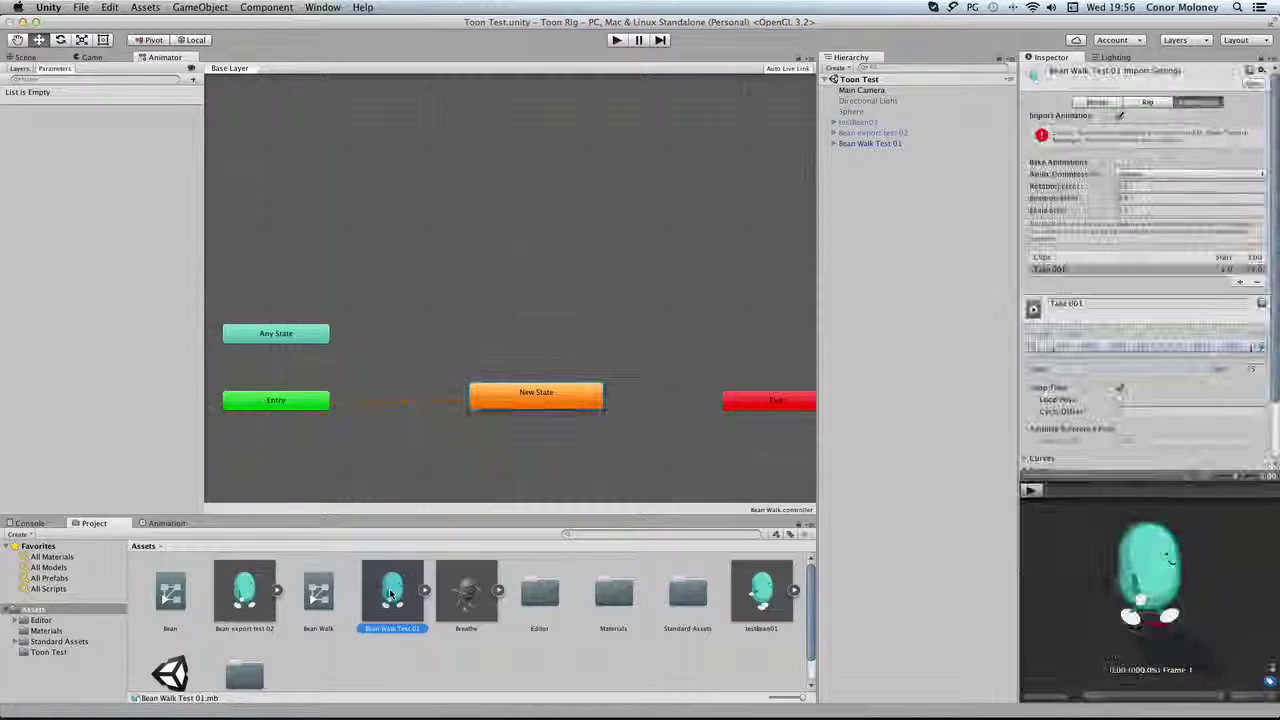
{"action": "left_click", "coordinate": [1110, 304]}
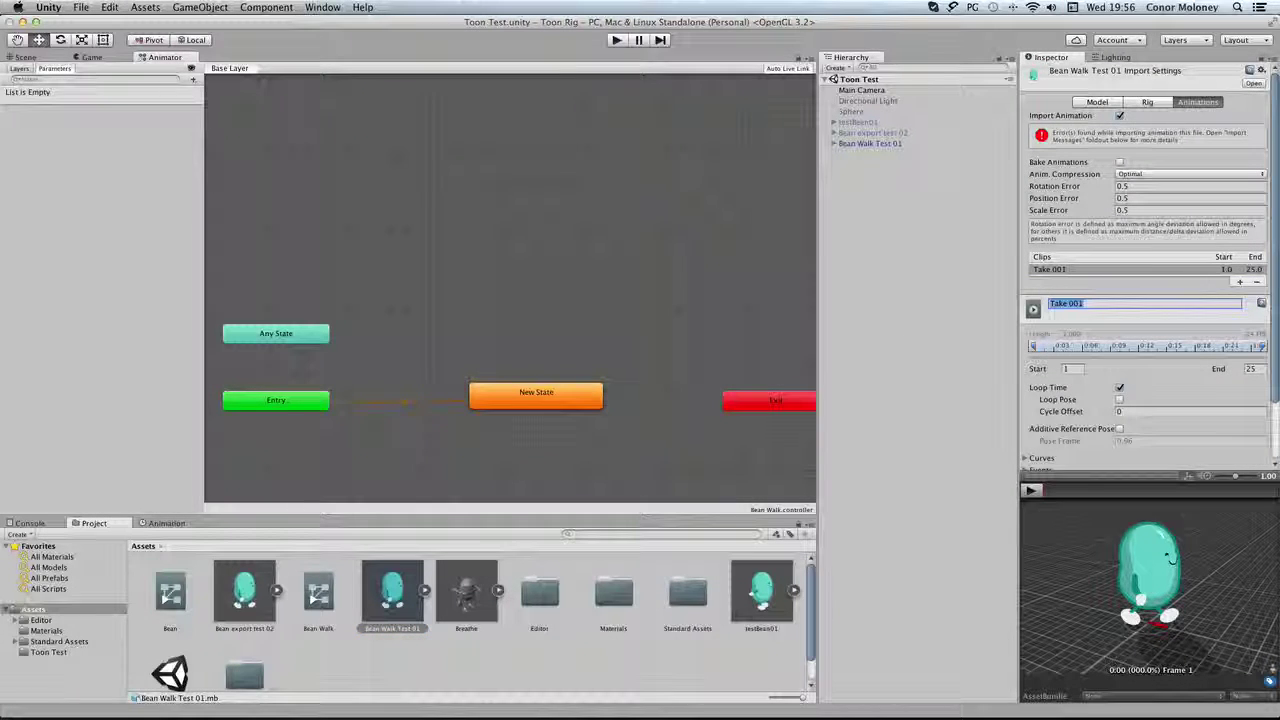
{"action": "type", "text": "Wal"}
{"action": "type", "text": "ean"}
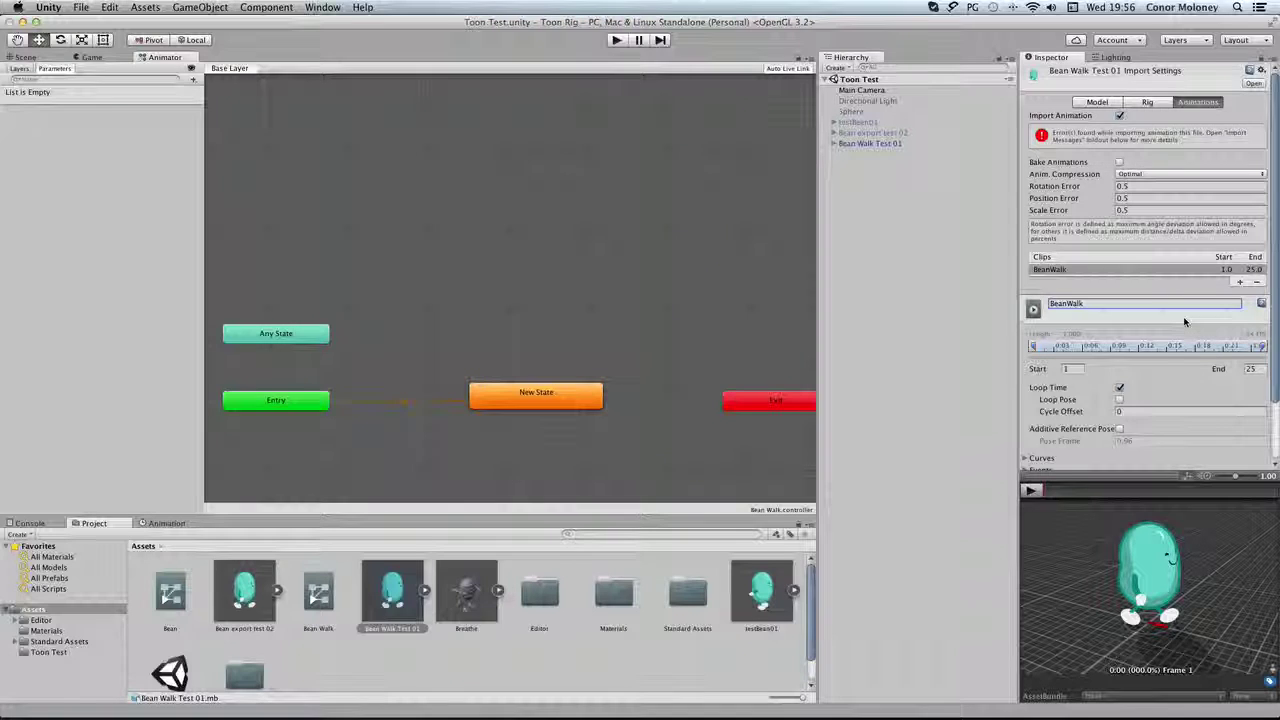
{"action": "scroll", "coordinate": [1190, 320], "scroll_direction": "down", "scroll_amount": 2}
{"action": "left_click", "coordinate": [1253, 454]}
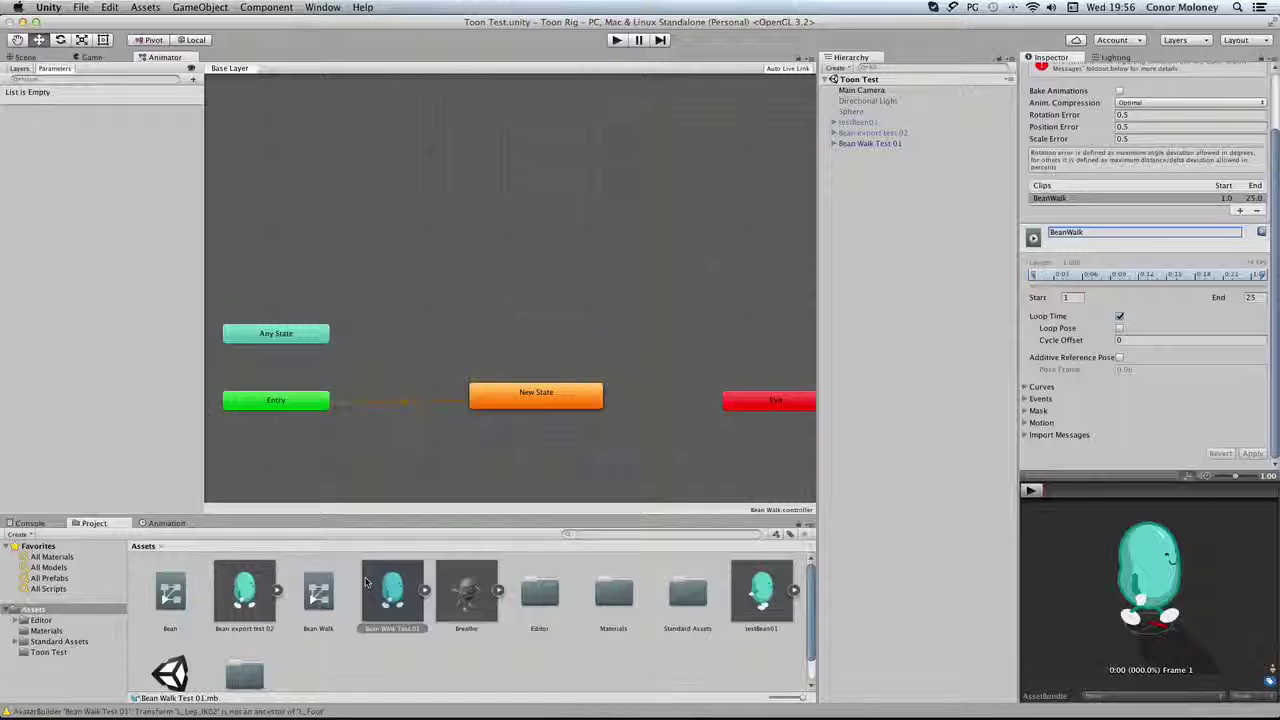
Search the project for "beanwa", inspect the BeanWalk clip, and return to the Assets folder
{"action": "scroll", "coordinate": [371, 634], "scroll_direction": "down", "scroll_amount": 1}
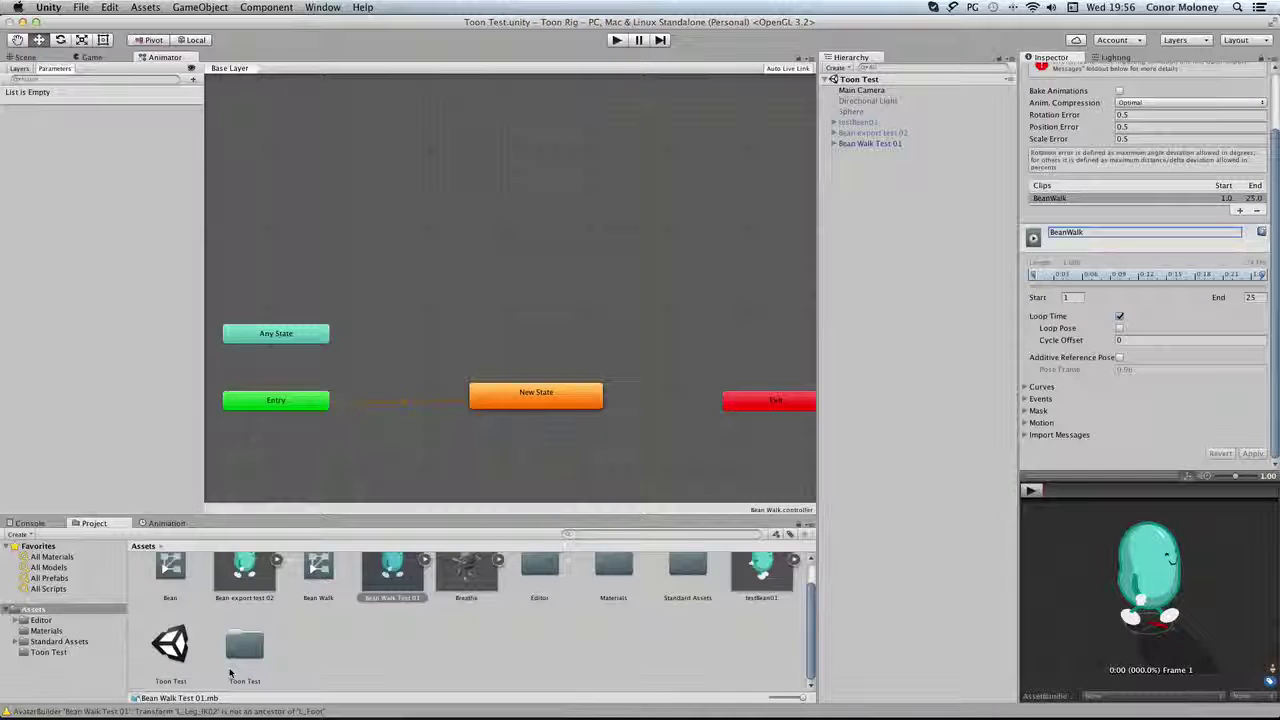
{"action": "scroll", "coordinate": [464, 612], "scroll_direction": "up", "scroll_amount": 1}
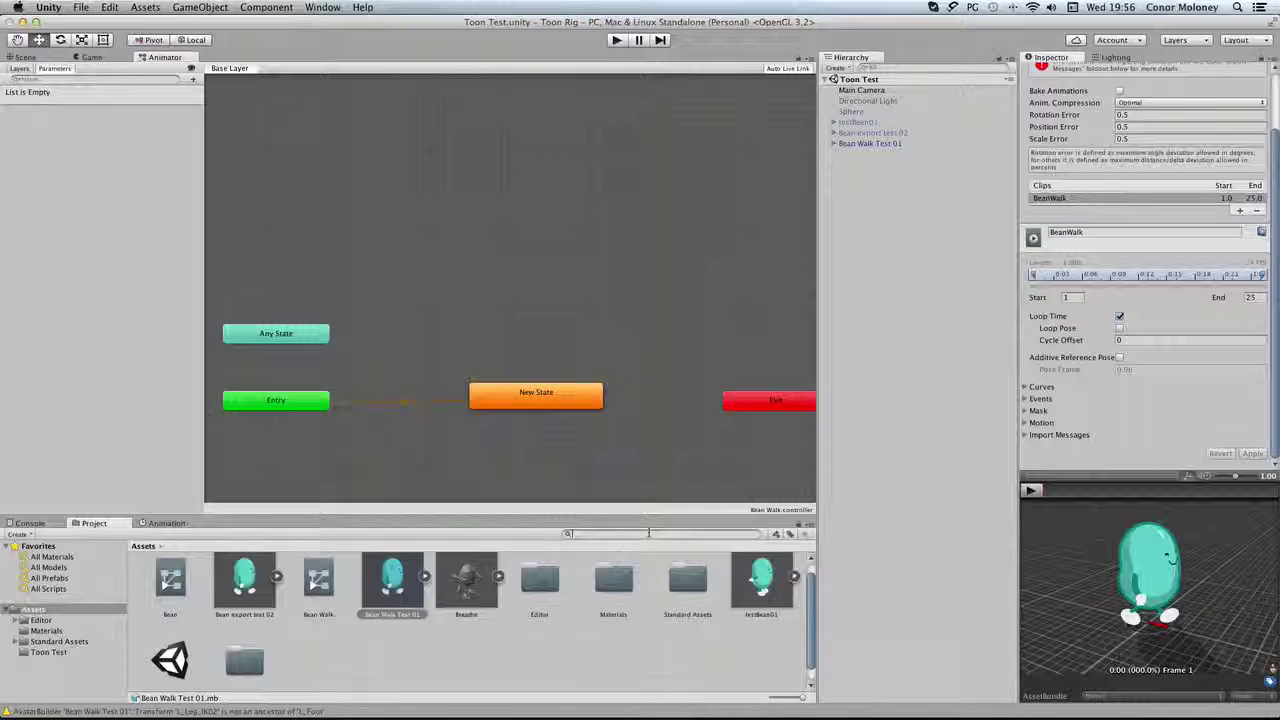
{"action": "type", "text": "bean"}
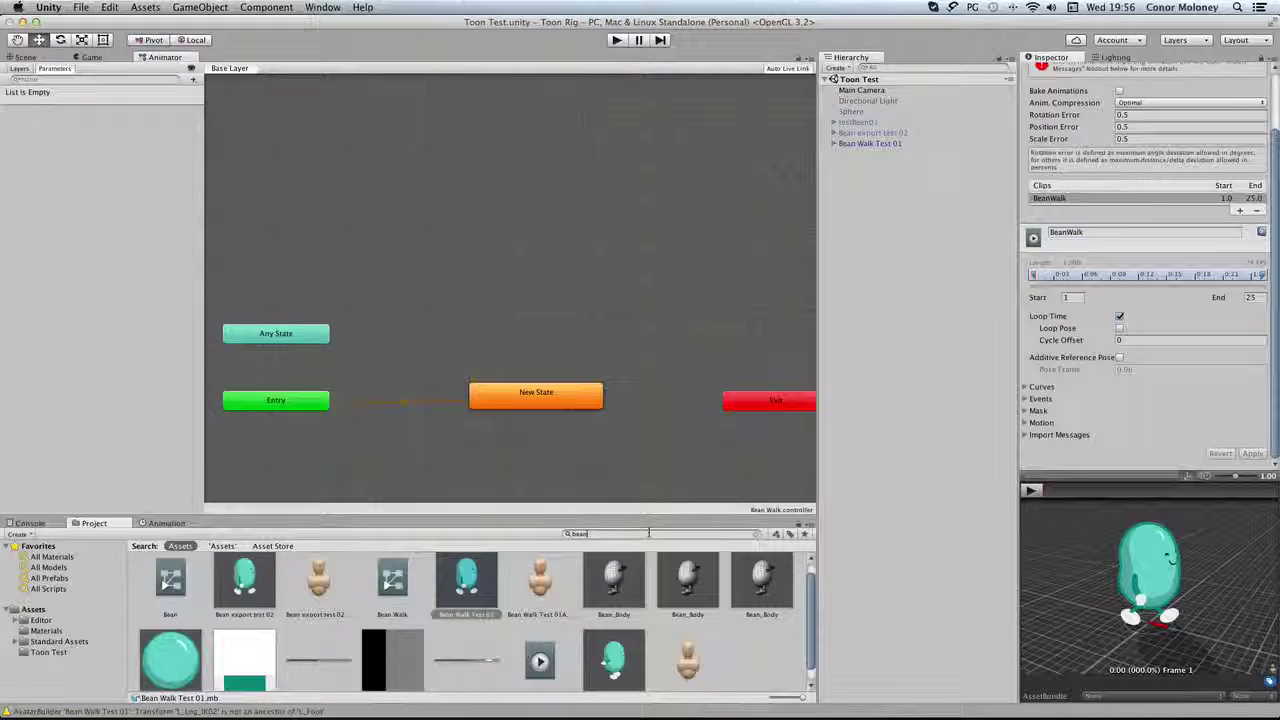
{"action": "type", "text": "wa"}
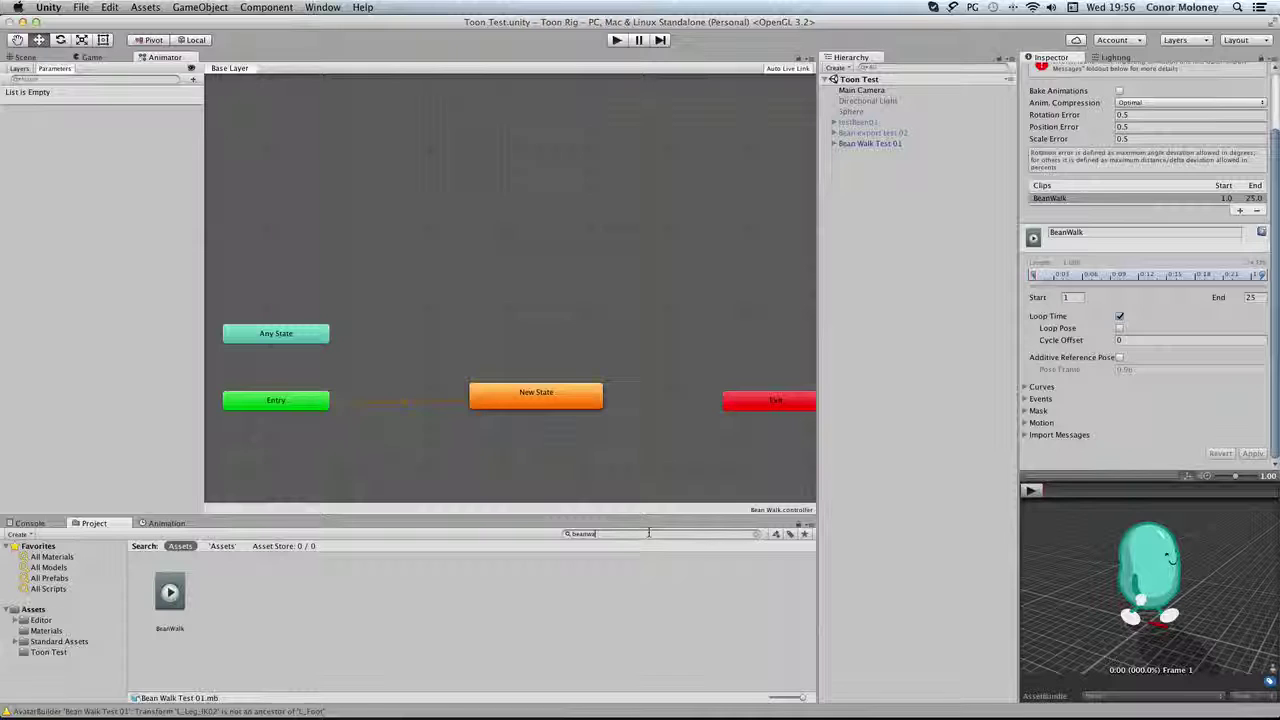
{"action": "left_click", "coordinate": [170, 588]}
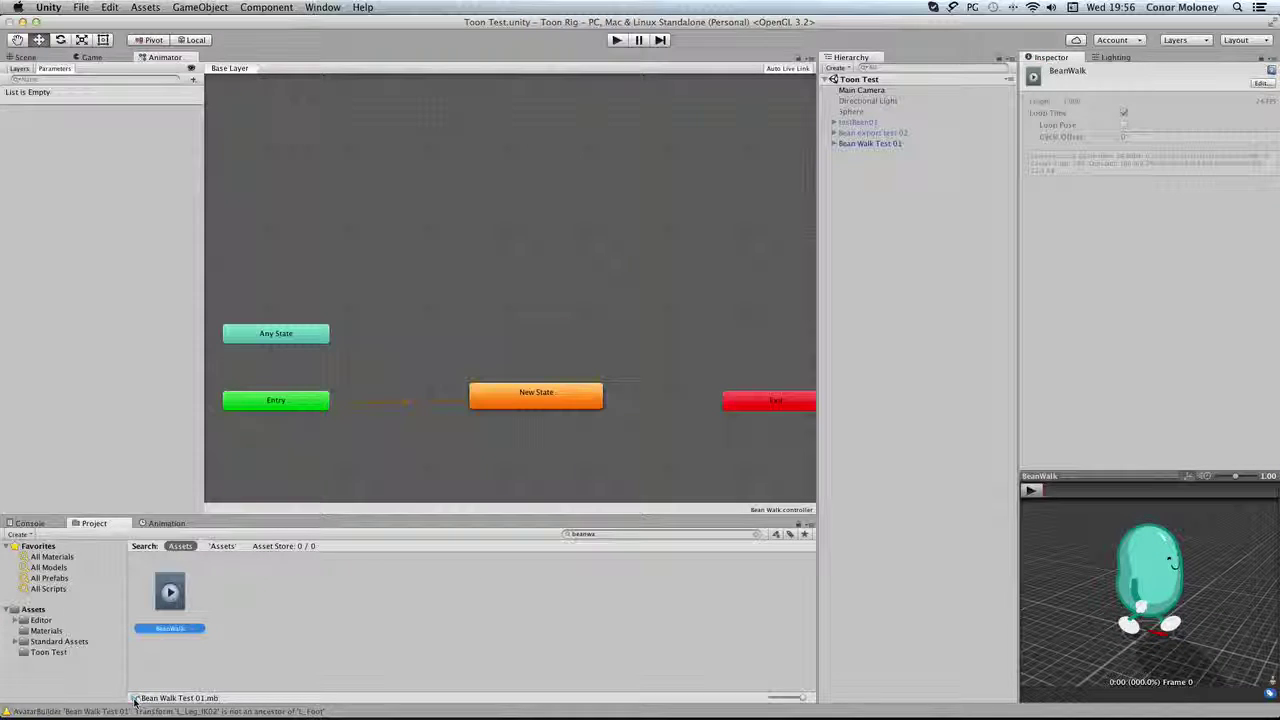
{"action": "left_click", "coordinate": [55, 612]}
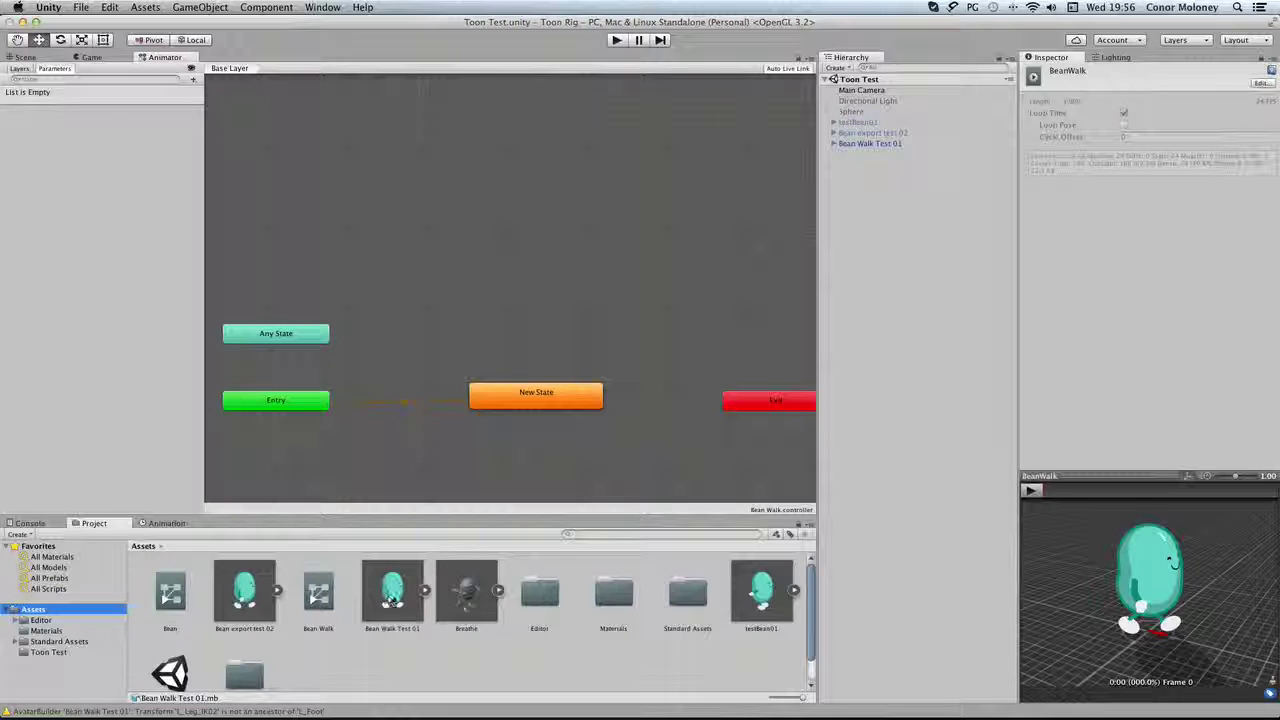
Expand Bean Walk Test 01 in the project, examine its avatar and BeanWalk clip, and collapse its sub-assets
{"action": "left_click", "coordinate": [401, 596]}
{"action": "left_click", "coordinate": [424, 591]}
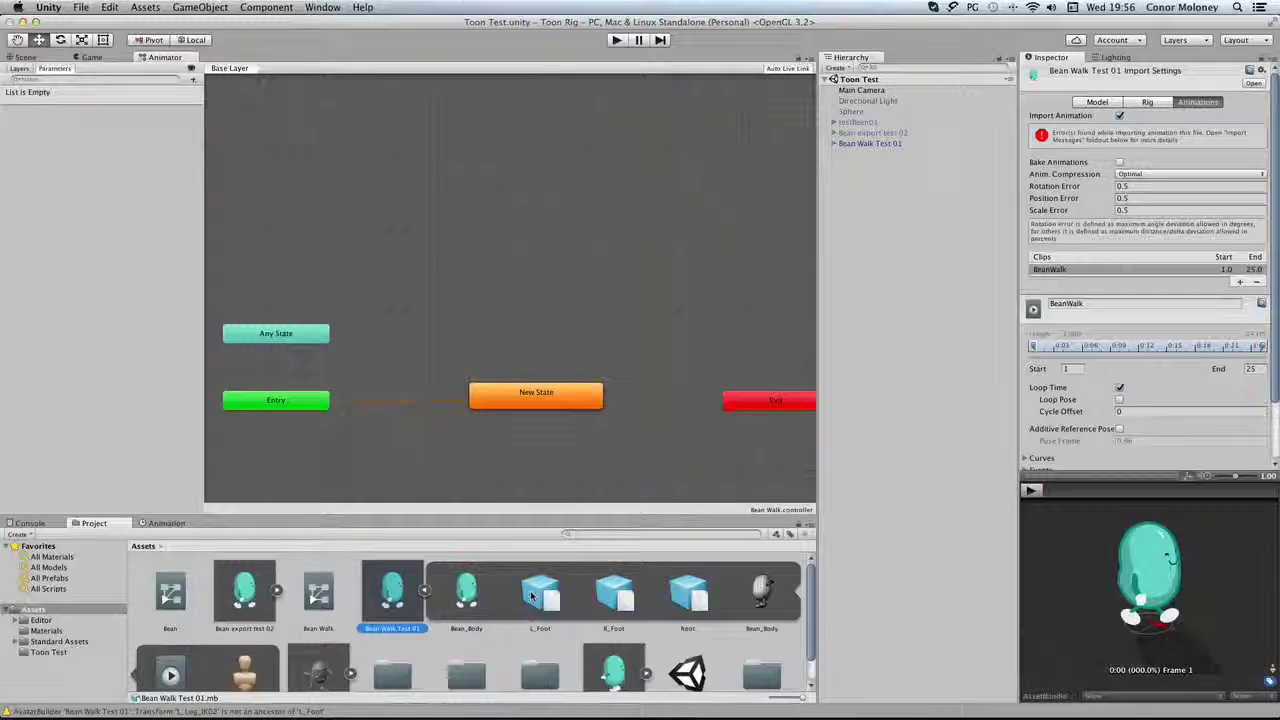
{"action": "scroll", "coordinate": [698, 590], "scroll_direction": "down", "scroll_amount": 1}
{"action": "left_click", "coordinate": [243, 648]}
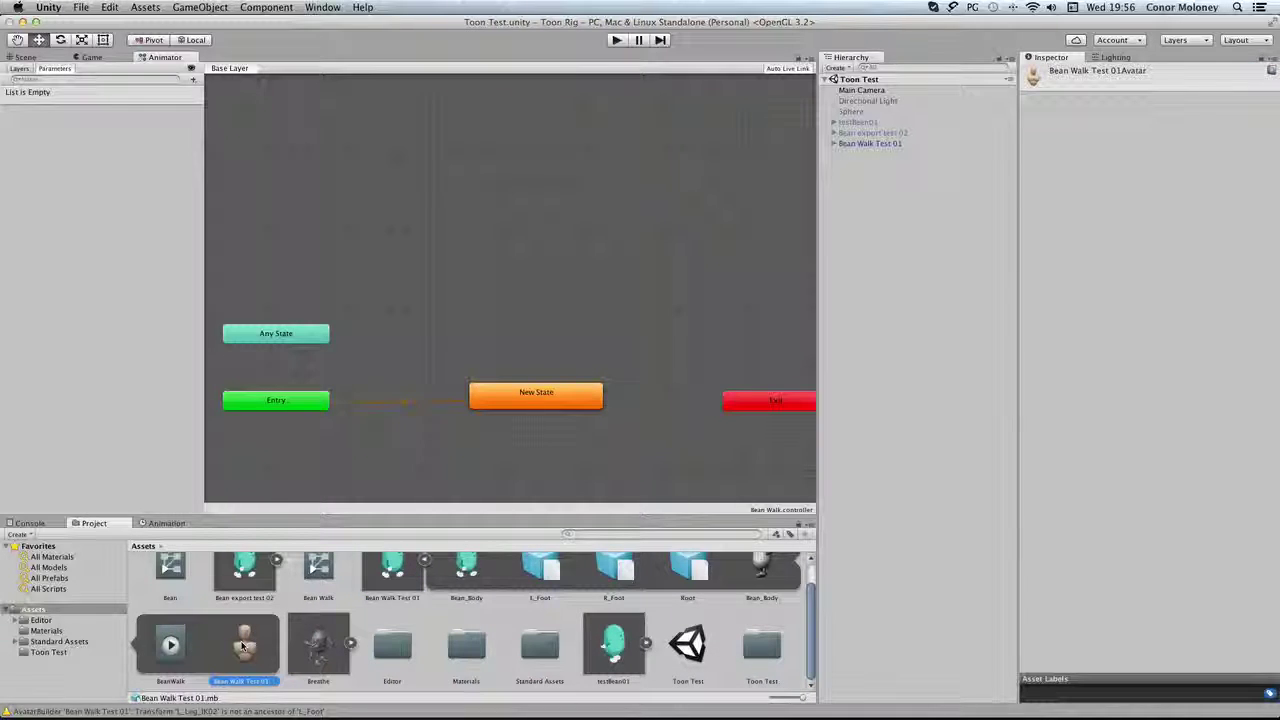
{"action": "left_click", "coordinate": [179, 643]}
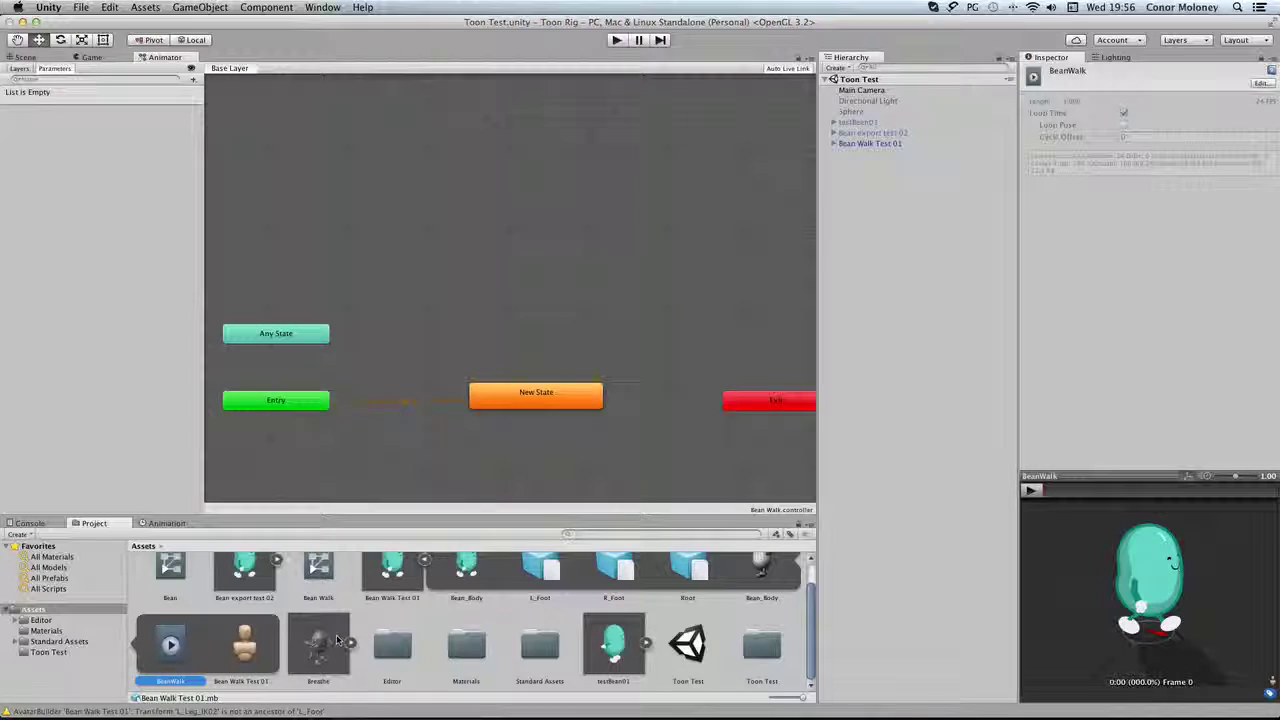
{"action": "scroll", "coordinate": [384, 632], "scroll_direction": "up", "scroll_amount": 1}
{"action": "left_click", "coordinate": [425, 592]}
{"action": "left_click", "coordinate": [425, 592]}
{"action": "left_click", "coordinate": [425, 592]}
{"action": "left_click", "coordinate": [425, 592]}
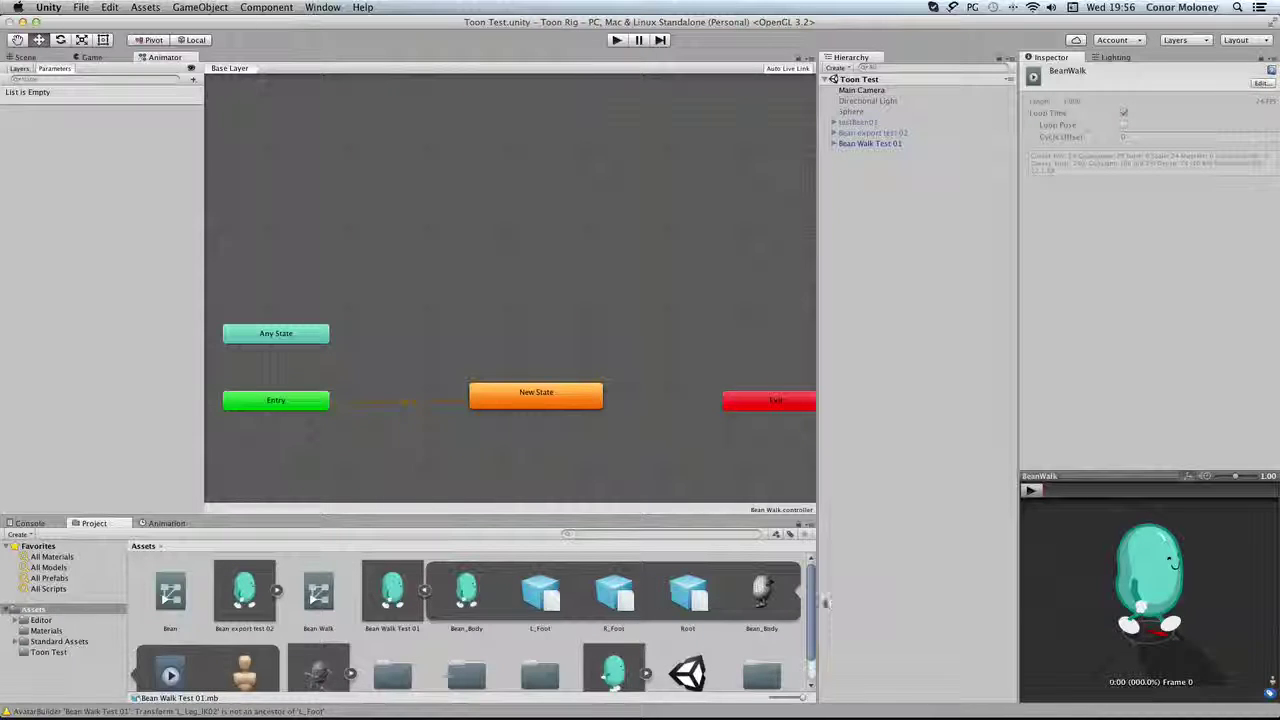
{"action": "left_click", "coordinate": [425, 592]}
{"action": "left_click", "coordinate": [392, 595]}
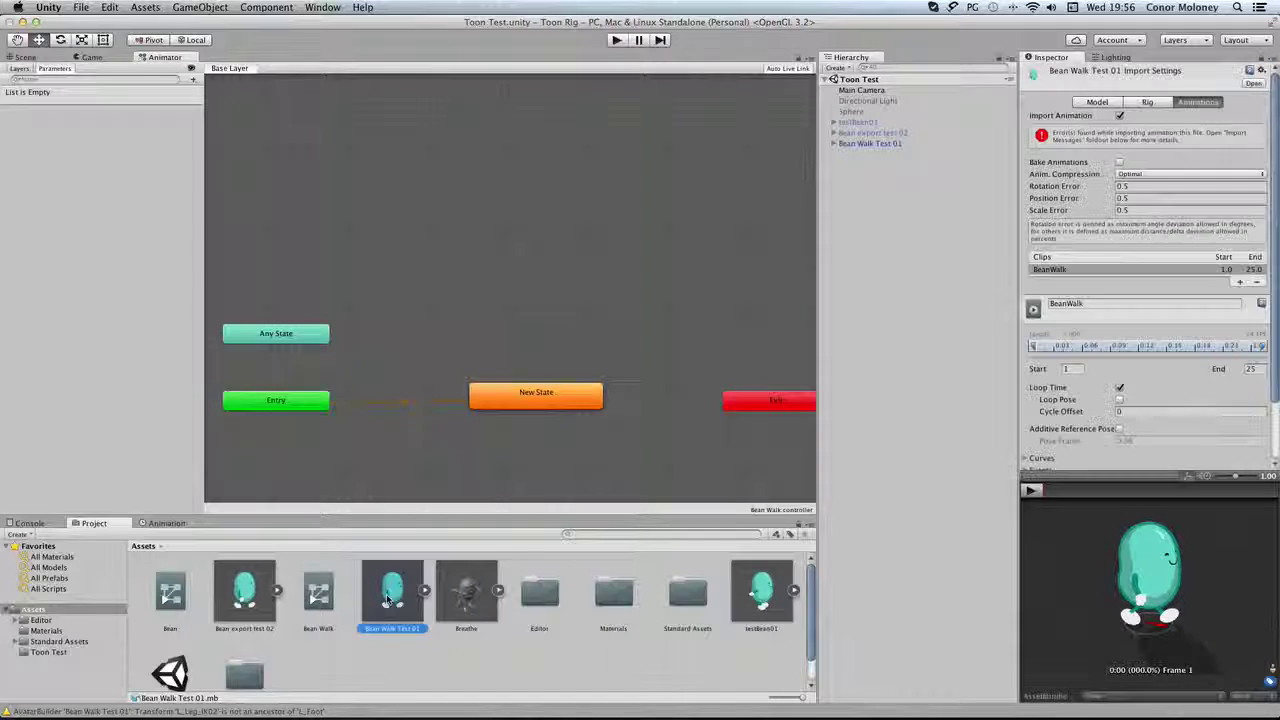
Rename the new state in the Bean Walk controller to walking
{"action": "left_click", "coordinate": [598, 400]}
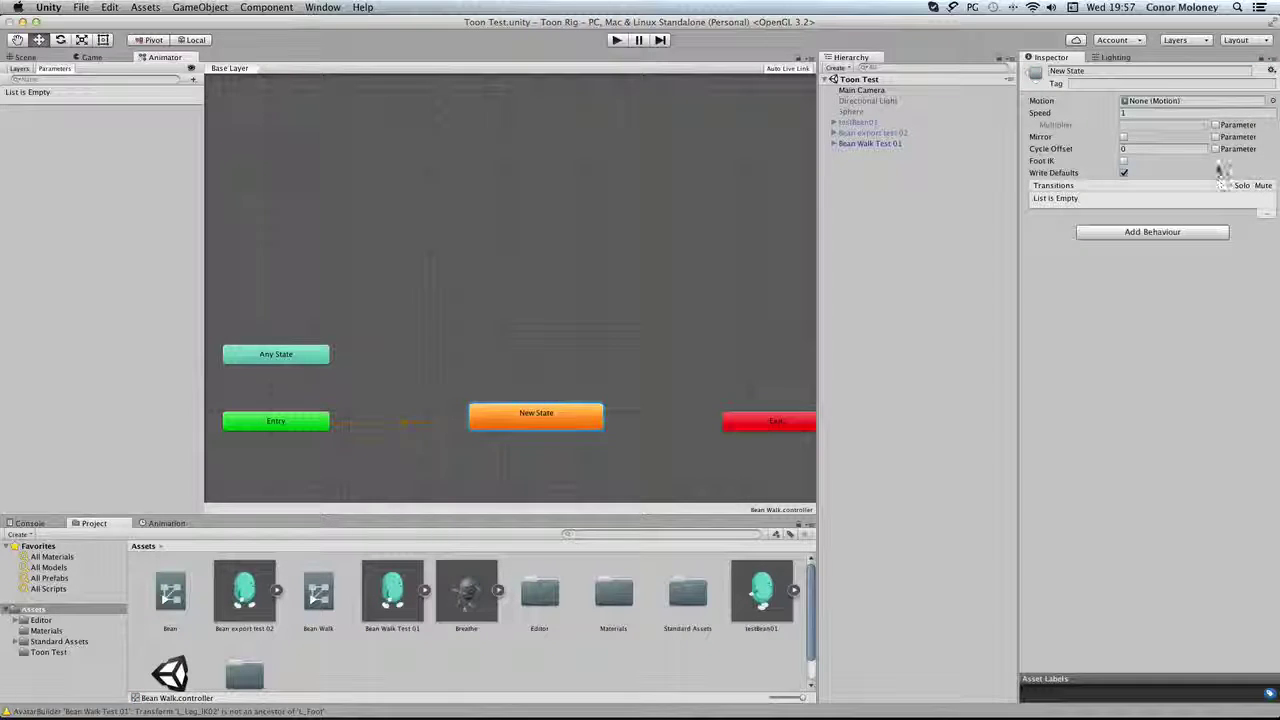
{"action": "left_click", "coordinate": [1135, 72]}
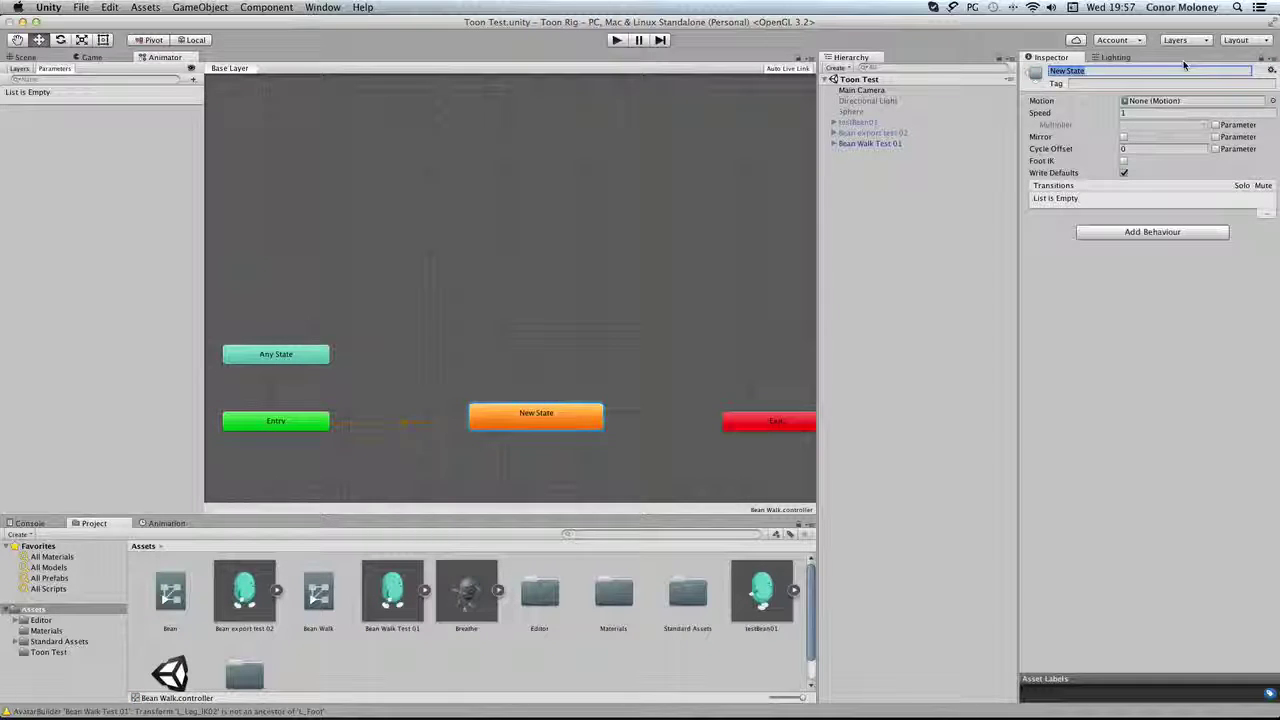
{"action": "type", "text": "walking"}
{"action": "key", "text": "Return"}
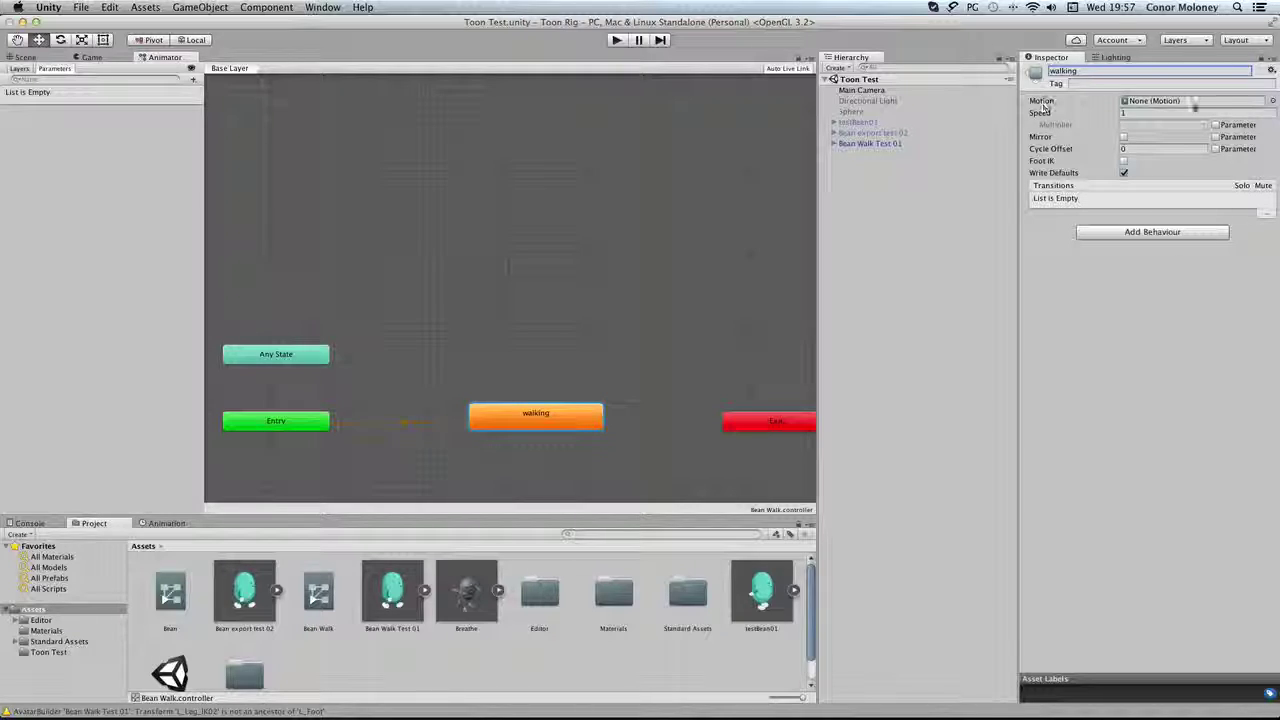
Assign the BeanWalk clip as the motion of the walking state
{"action": "left_click", "coordinate": [1272, 101]}
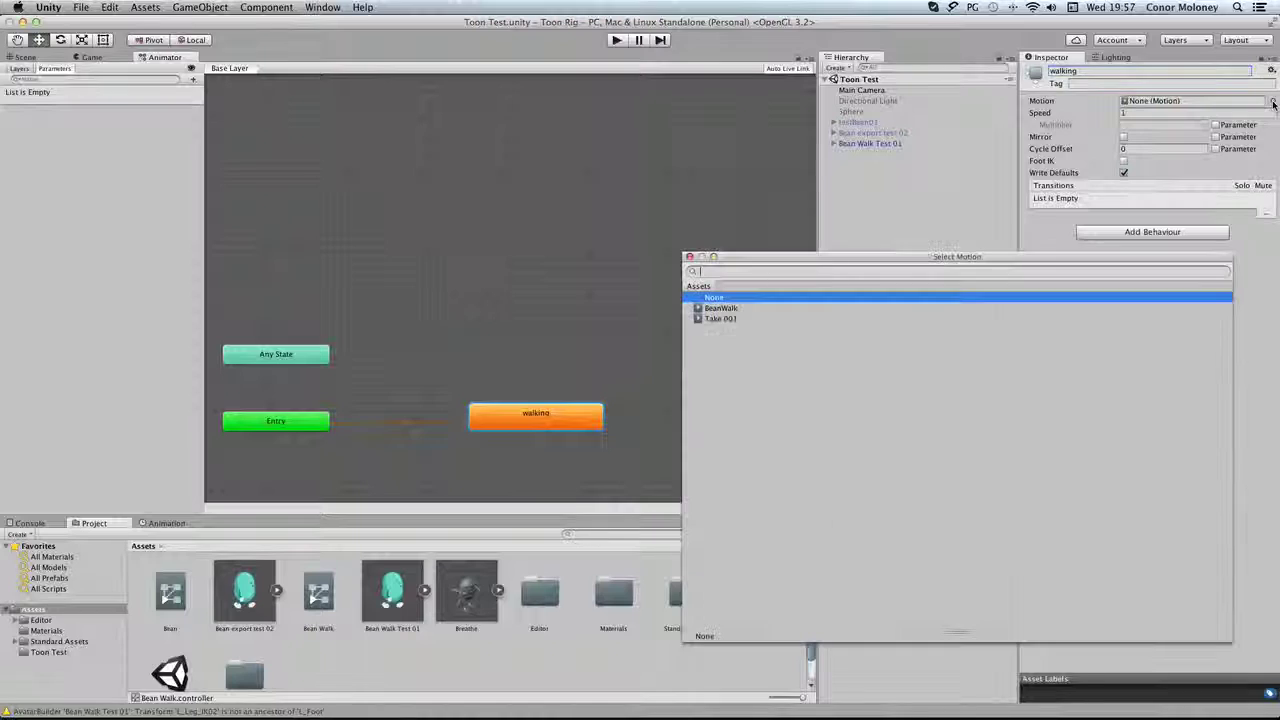
{"action": "left_click", "coordinate": [718, 308]}
{"action": "left_click", "coordinate": [689, 257]}
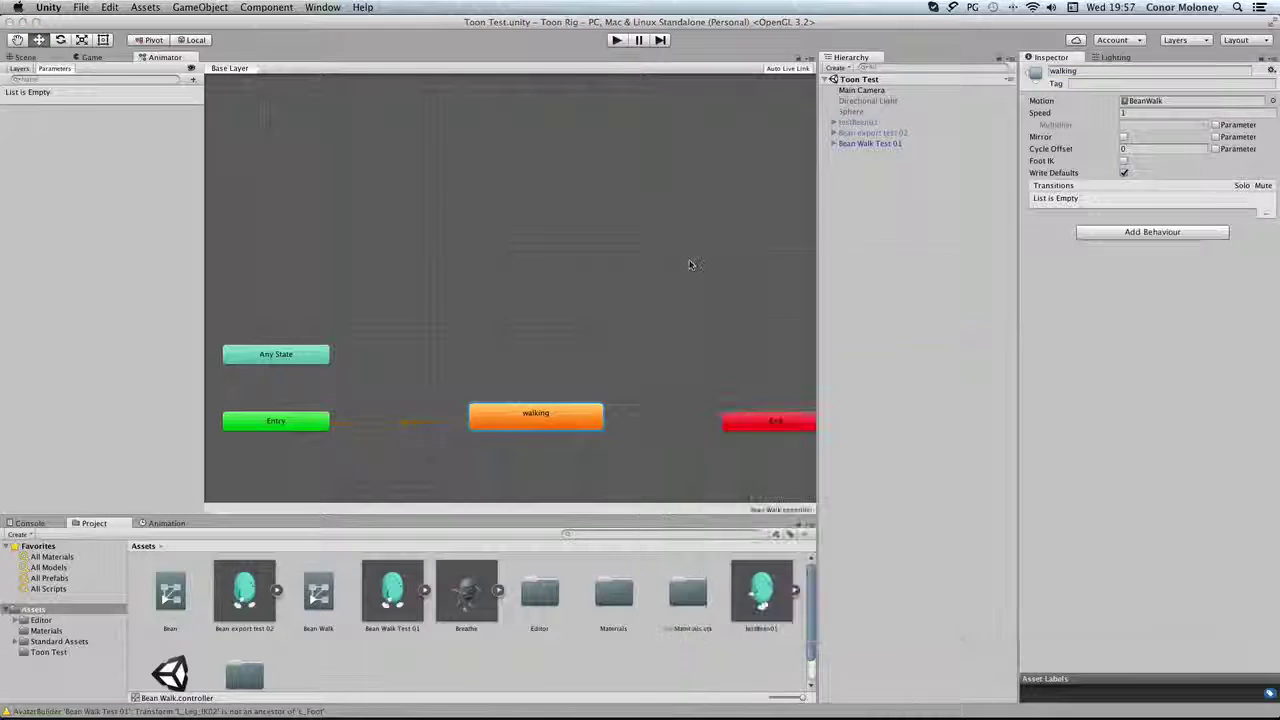
Run the scene, check the bean's animation in the Game and Scene views, and stop it
{"action": "left_click", "coordinate": [92, 57]}
{"action": "left_click", "coordinate": [40, 57]}
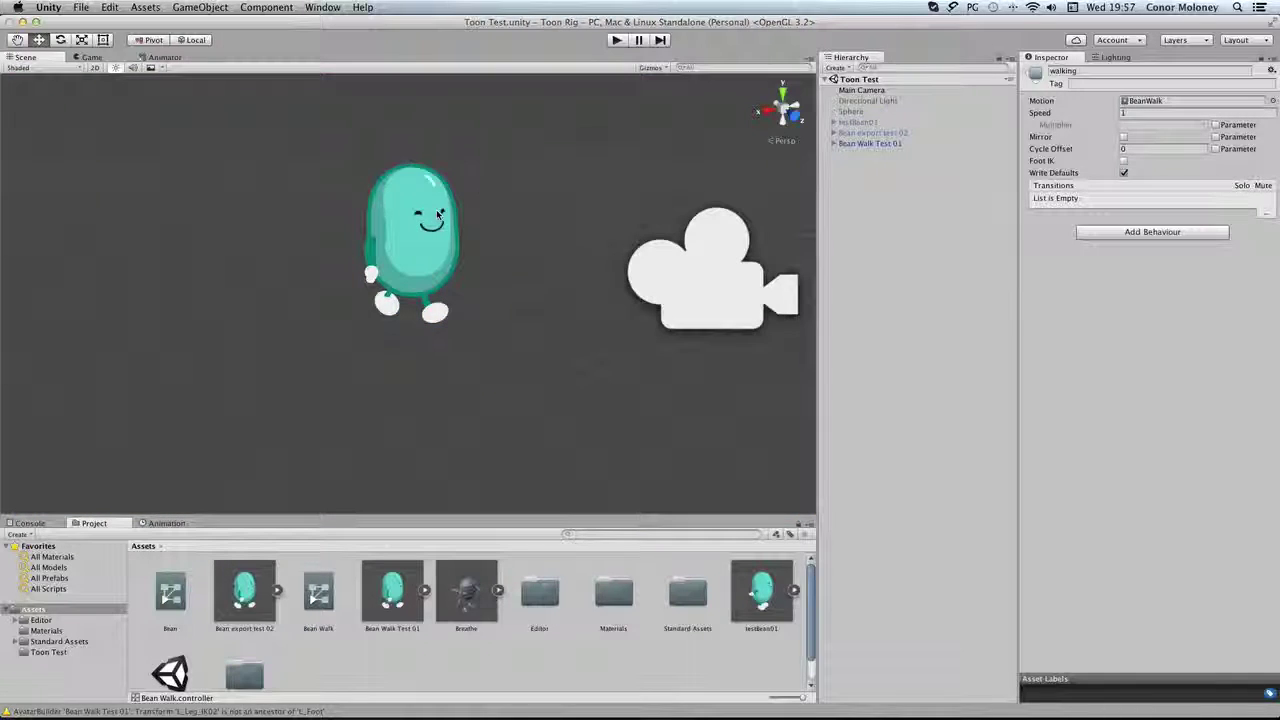
{"action": "left_click", "coordinate": [90, 57]}
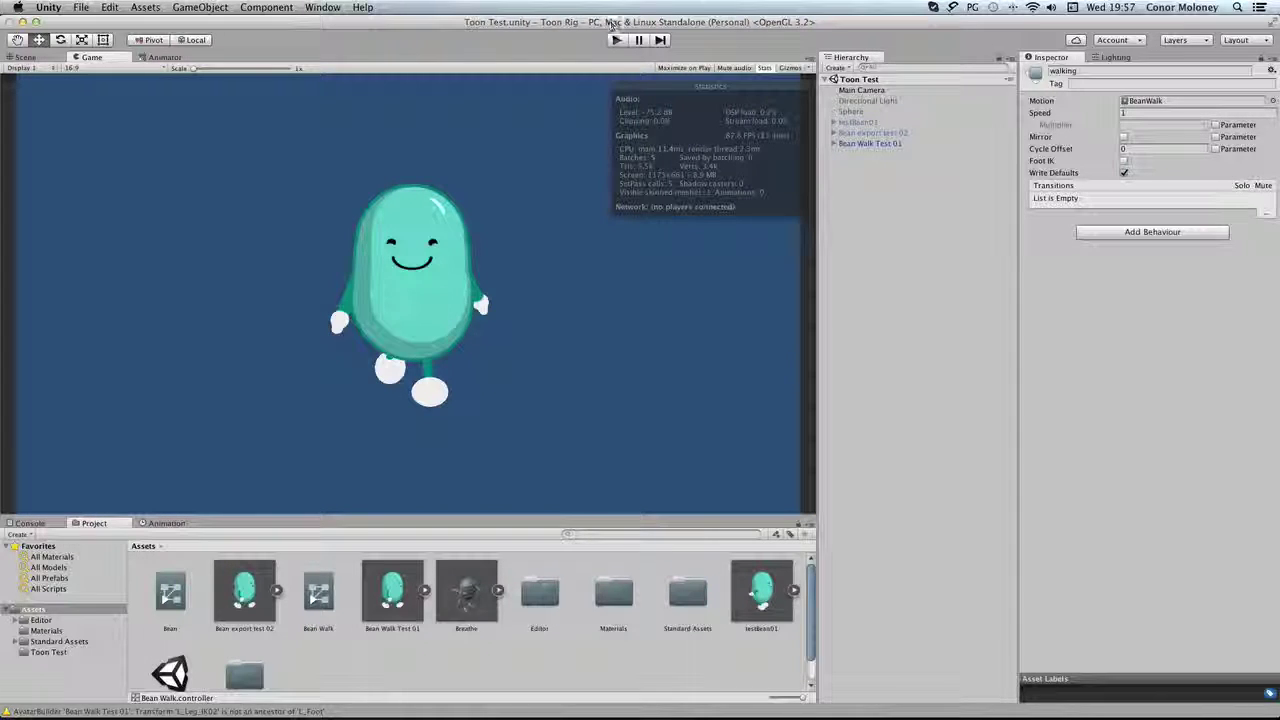
{"action": "left_click", "coordinate": [615, 40]}
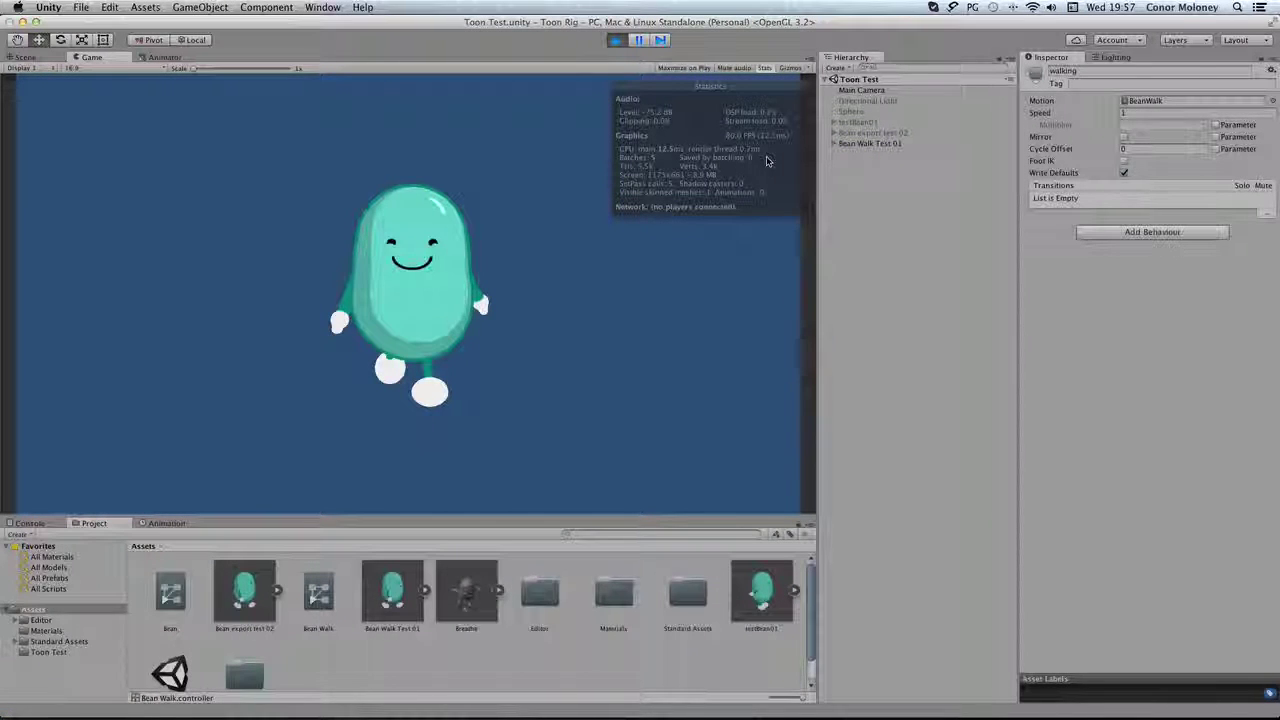
{"action": "left_click", "coordinate": [25, 57]}
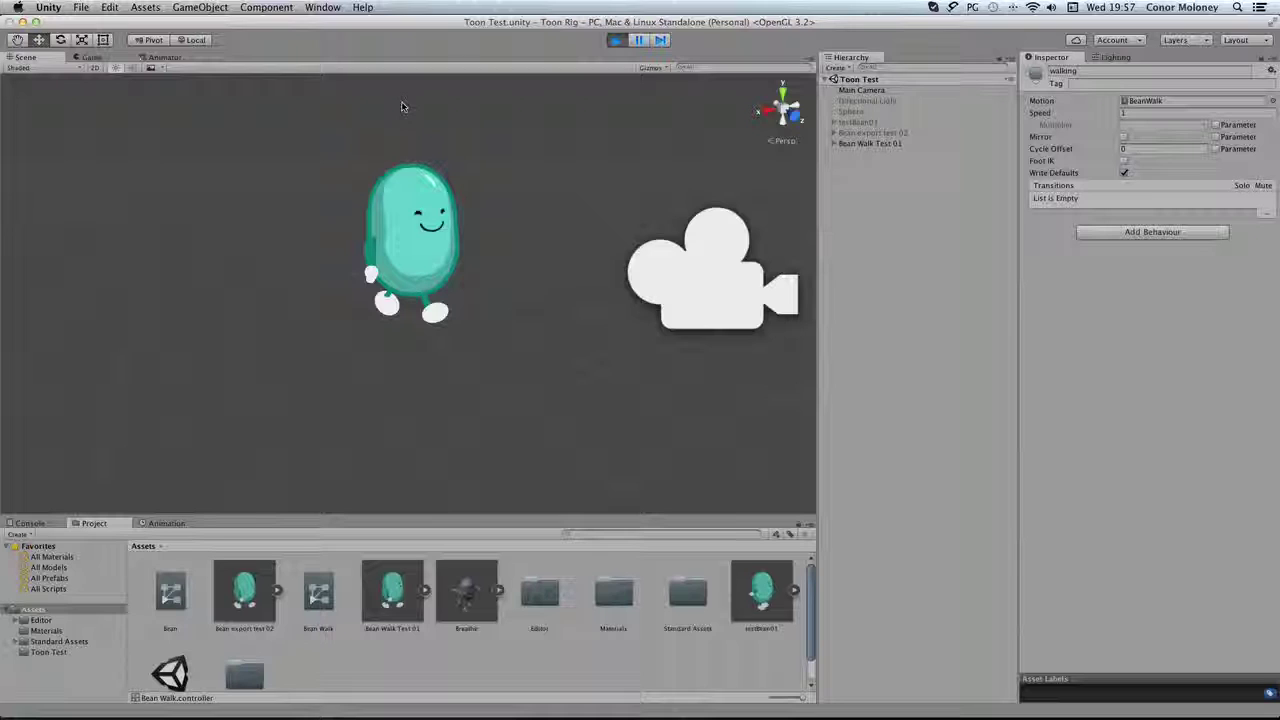
{"action": "left_click", "coordinate": [616, 40]}
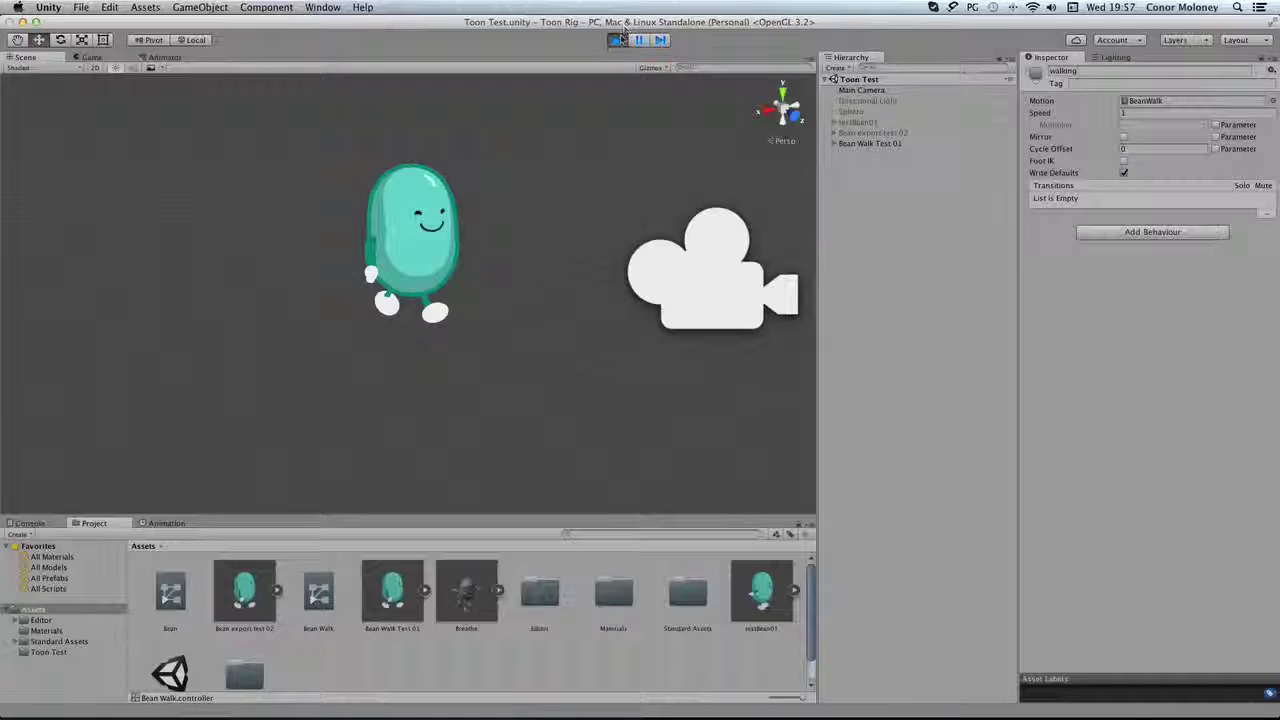
Assign the Bean Walk controller to the Animator component of Bean Walk Test 01 in the scene and save the scene
{"action": "left_click", "coordinate": [901, 143]}
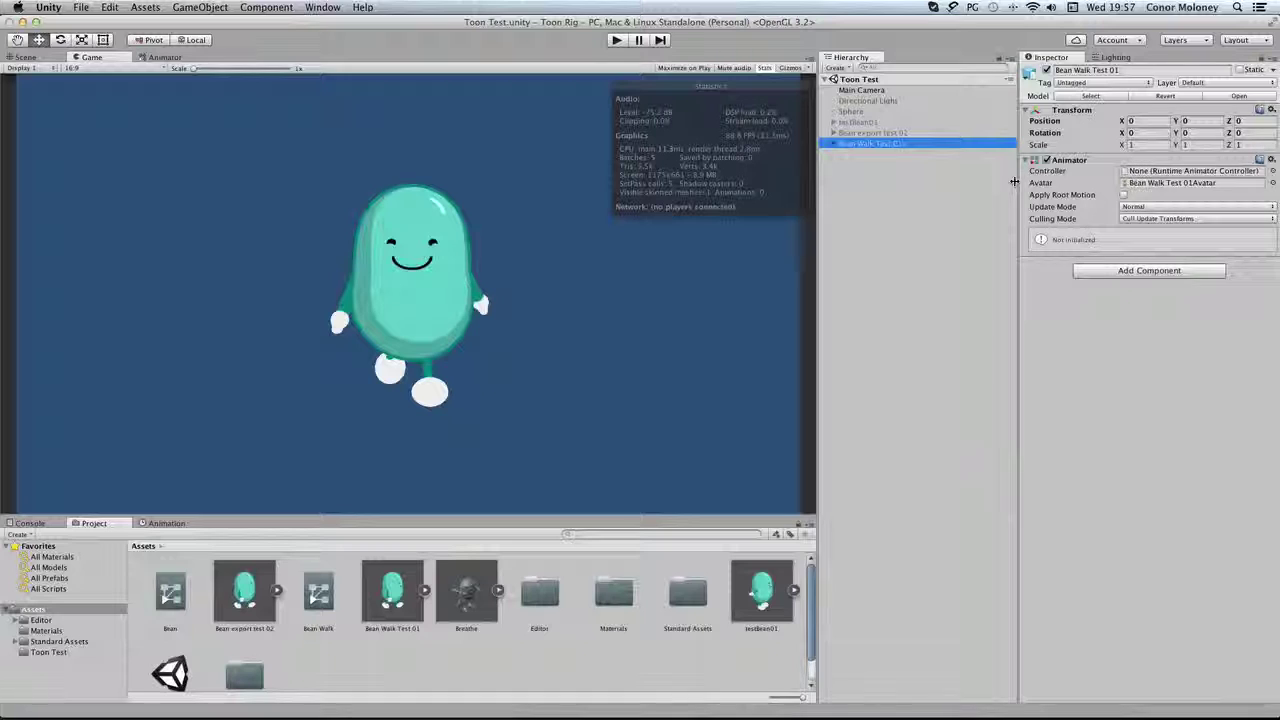
{"action": "left_click_drag", "start_coordinate": [318, 600], "coordinate": [1185, 172]}
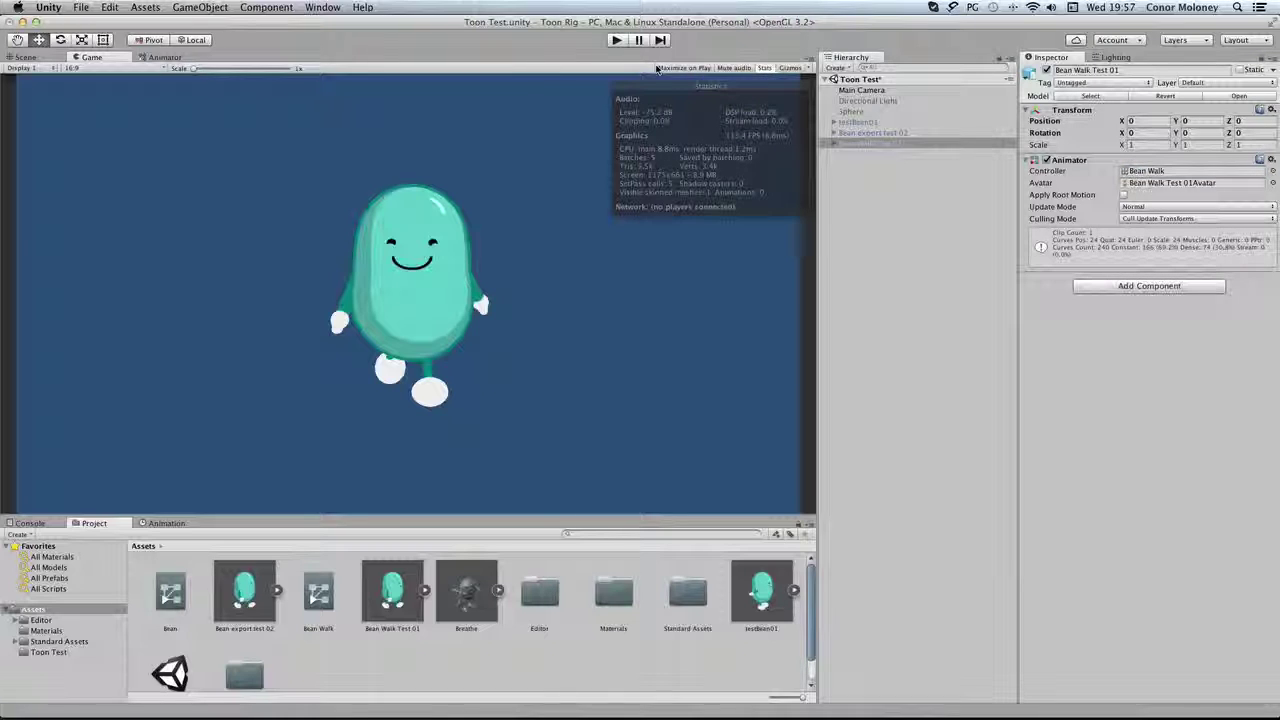
{"action": "left_click", "coordinate": [81, 7]}
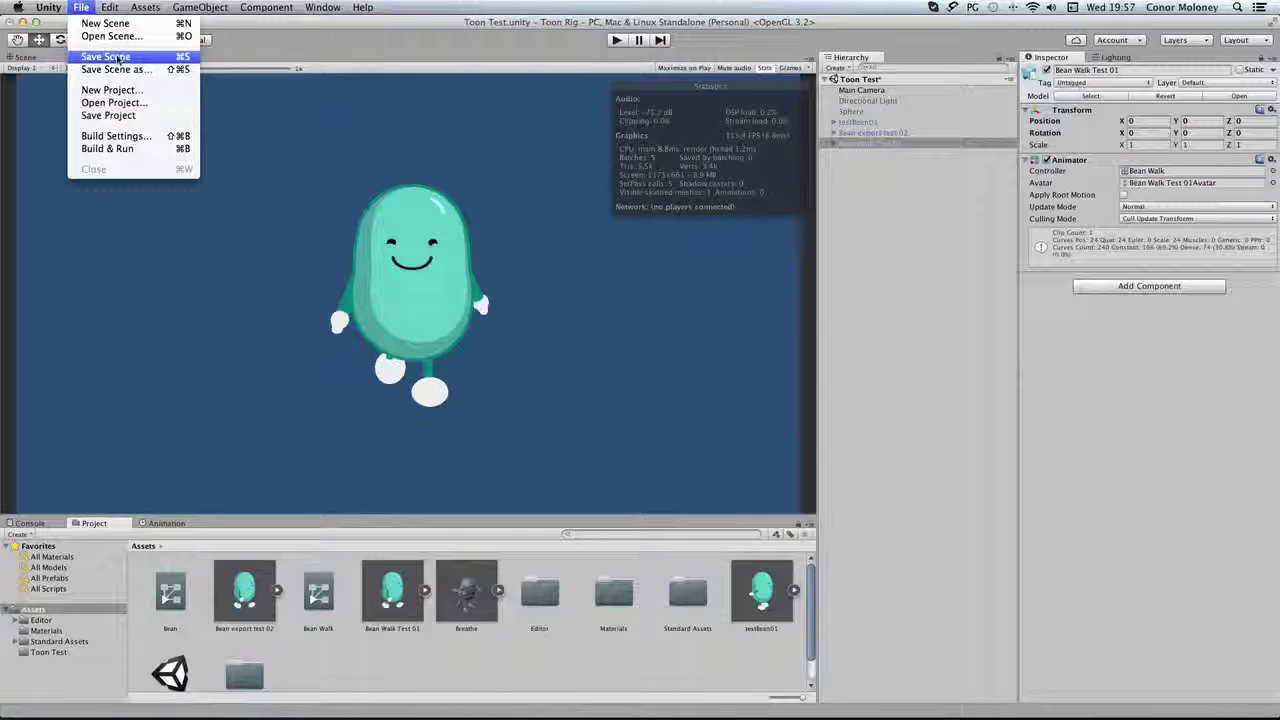
{"action": "left_click", "coordinate": [81, 7]}
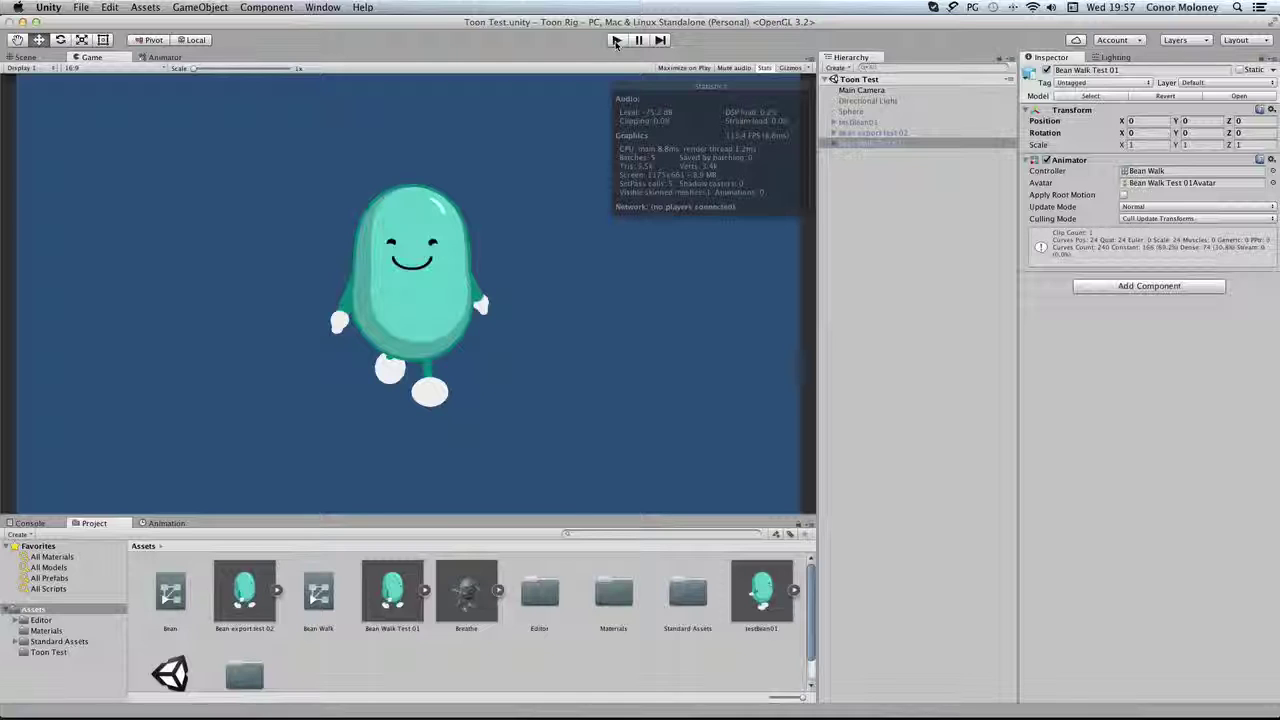
Run the scene with the assigned controller, check the bean's walk in the Scene and Game views, and stop it
{"action": "left_click", "coordinate": [616, 40]}
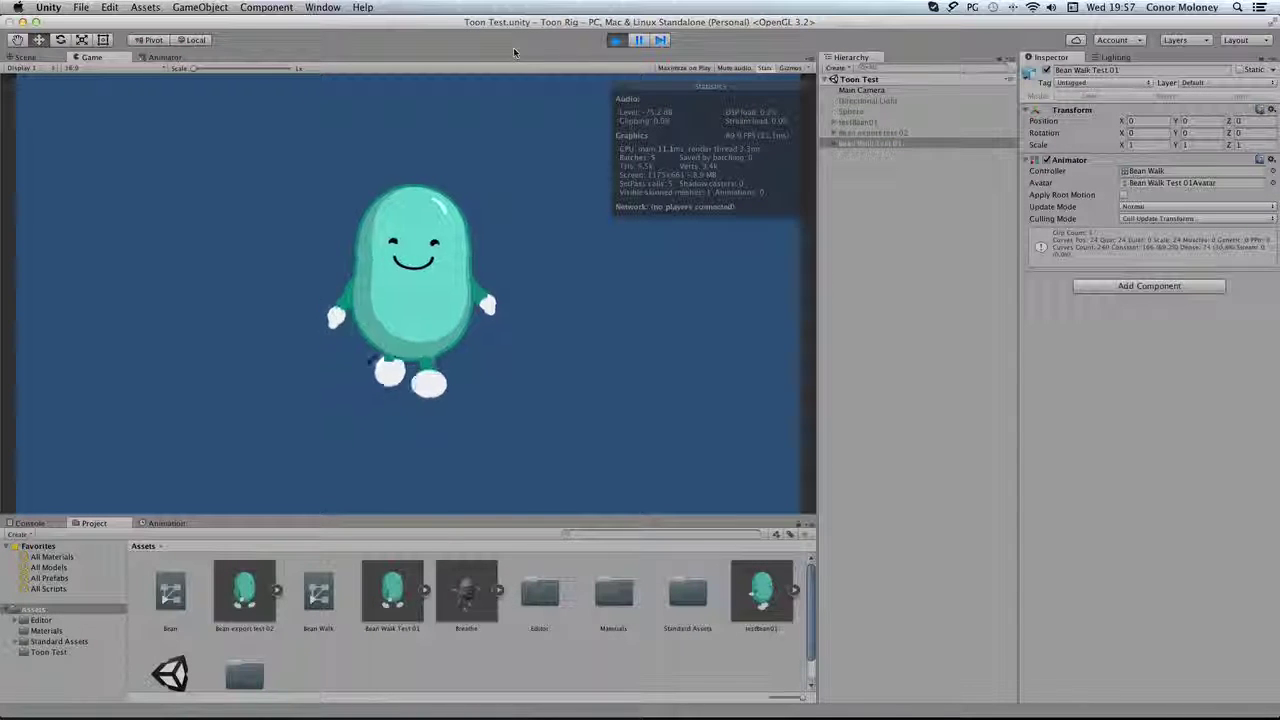
{"action": "left_click", "coordinate": [25, 57]}
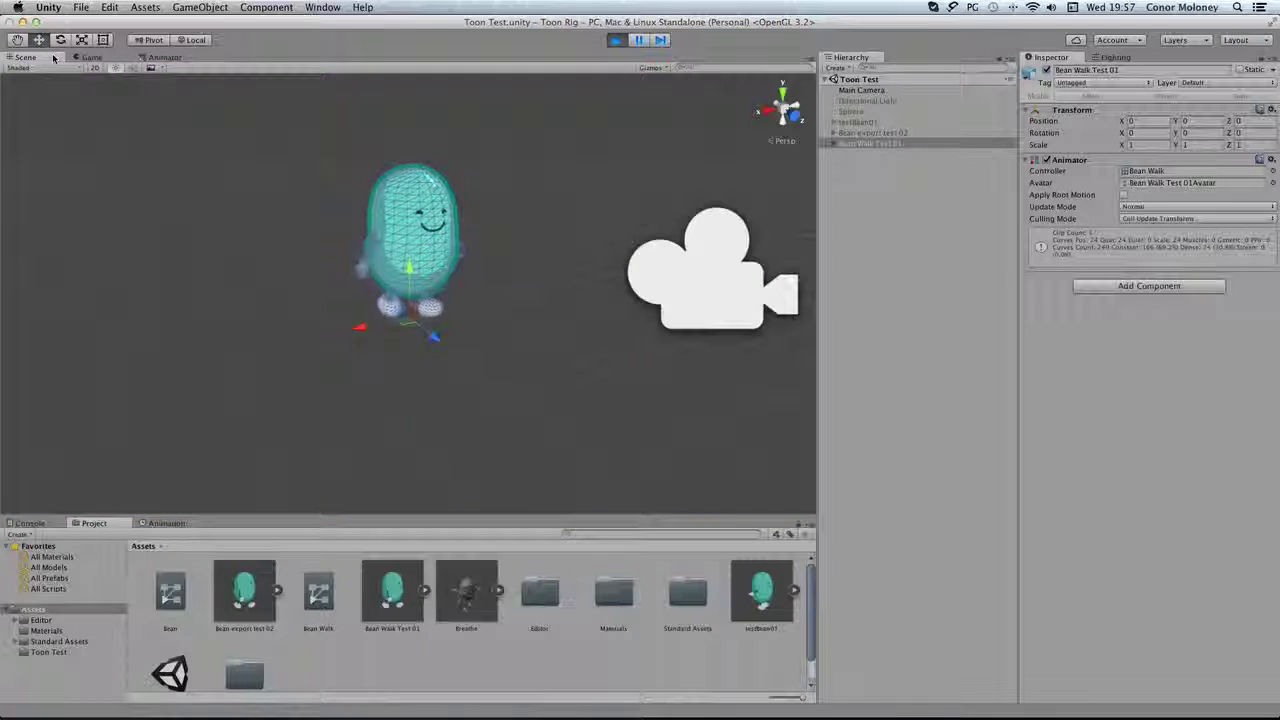
{"action": "left_click", "coordinate": [91, 57]}
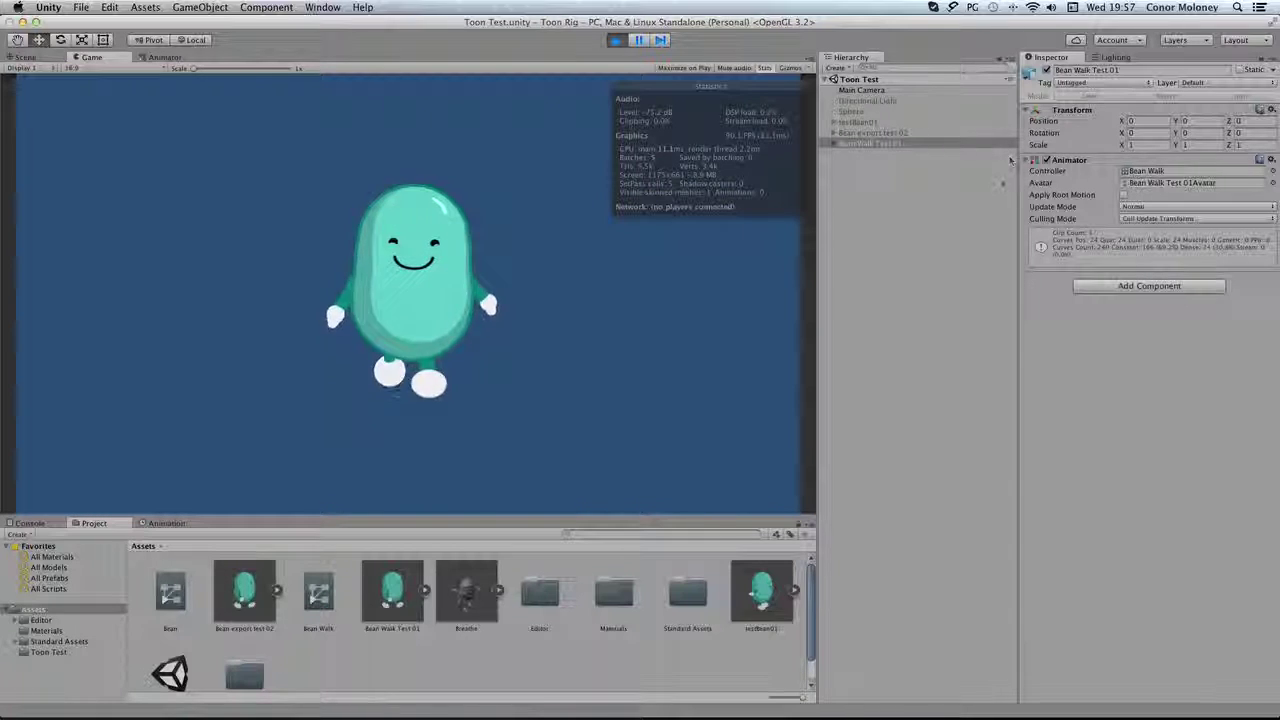
{"action": "left_click", "coordinate": [928, 143]}
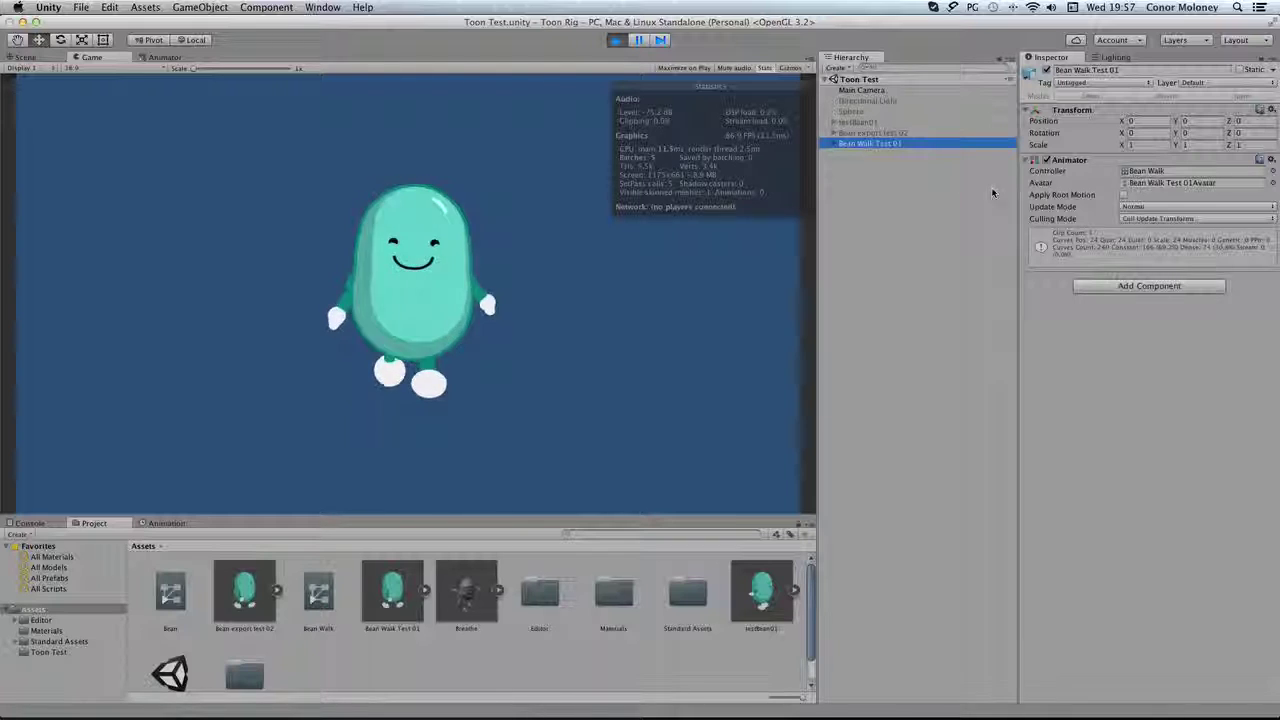
{"action": "left_click", "coordinate": [617, 40]}
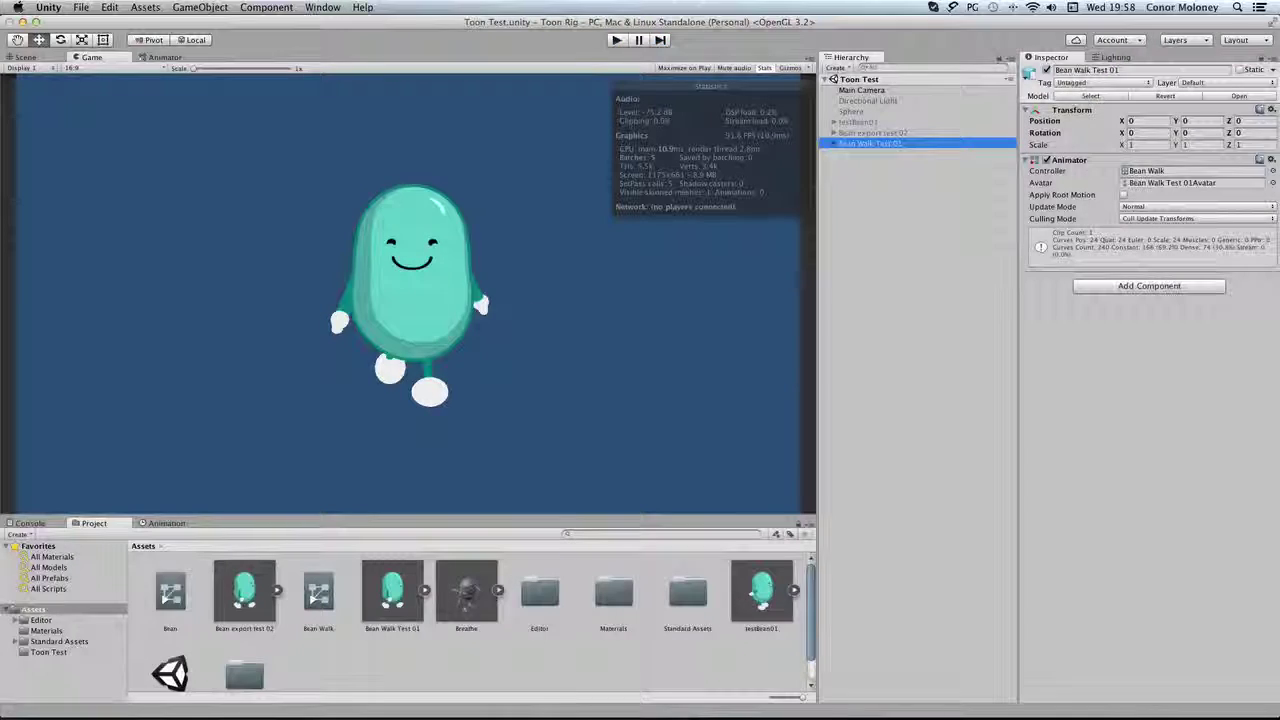
{"action": "key", "text": "super+Tab"}
{"action": "key", "text": "super+Tab"}
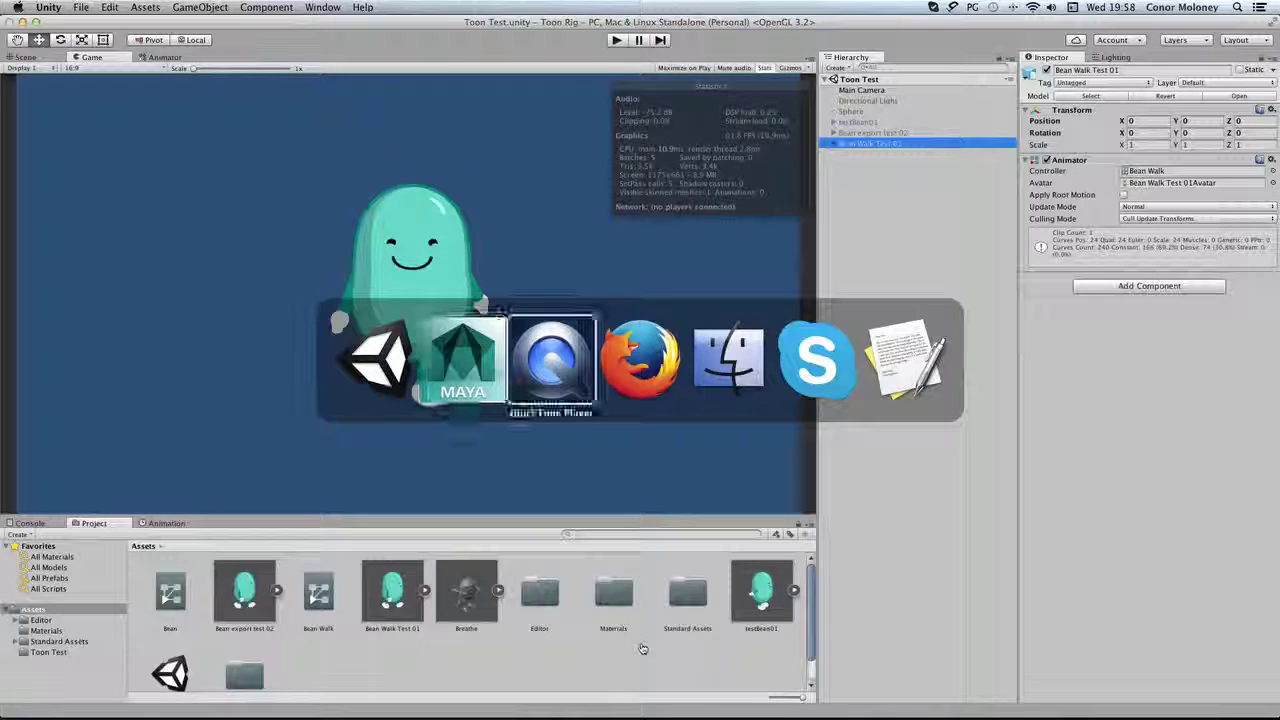